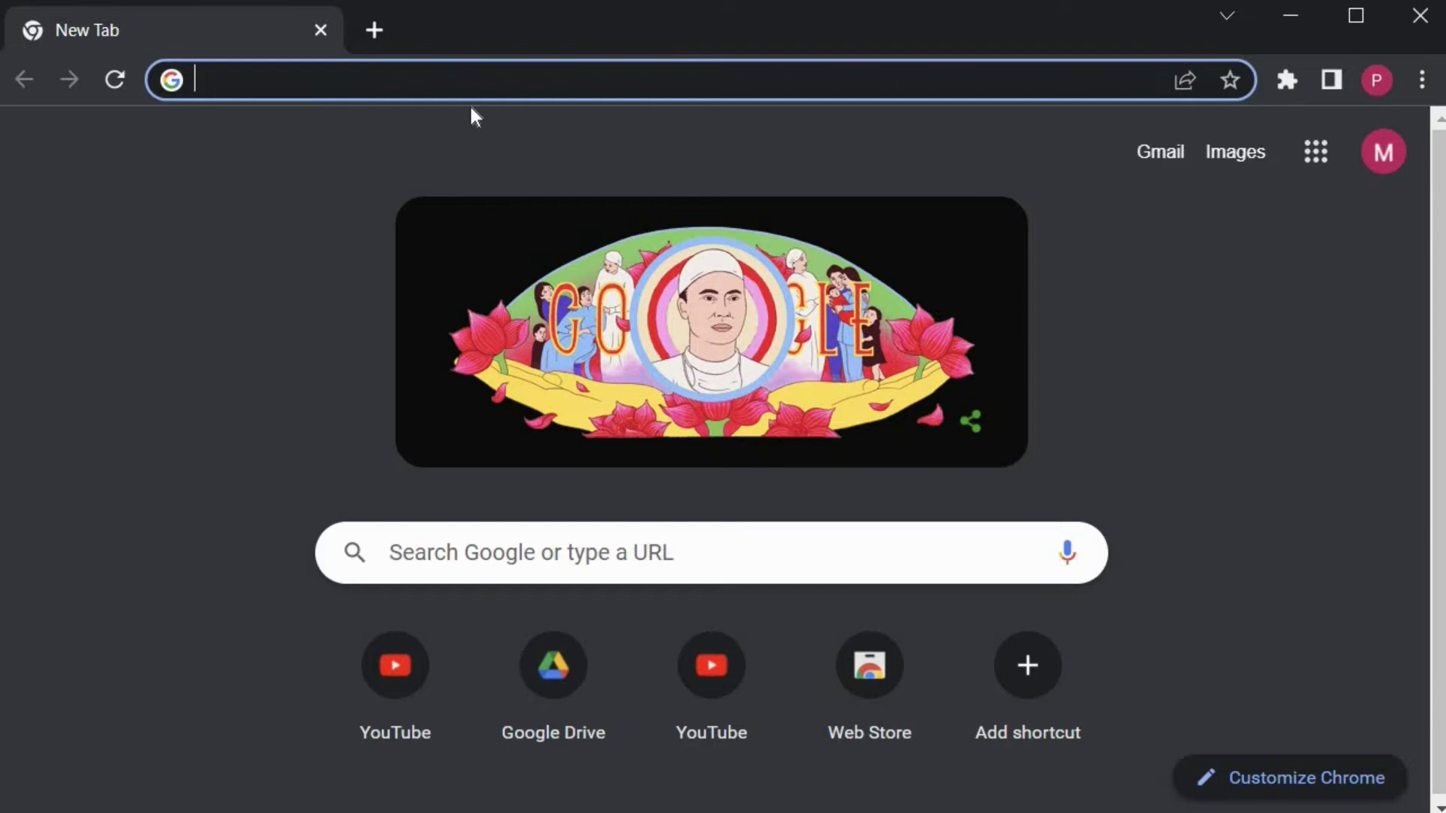
- Search the web for "google forms" and open the Google Forms sign-in result
{"action": "key", "text": "Return"}
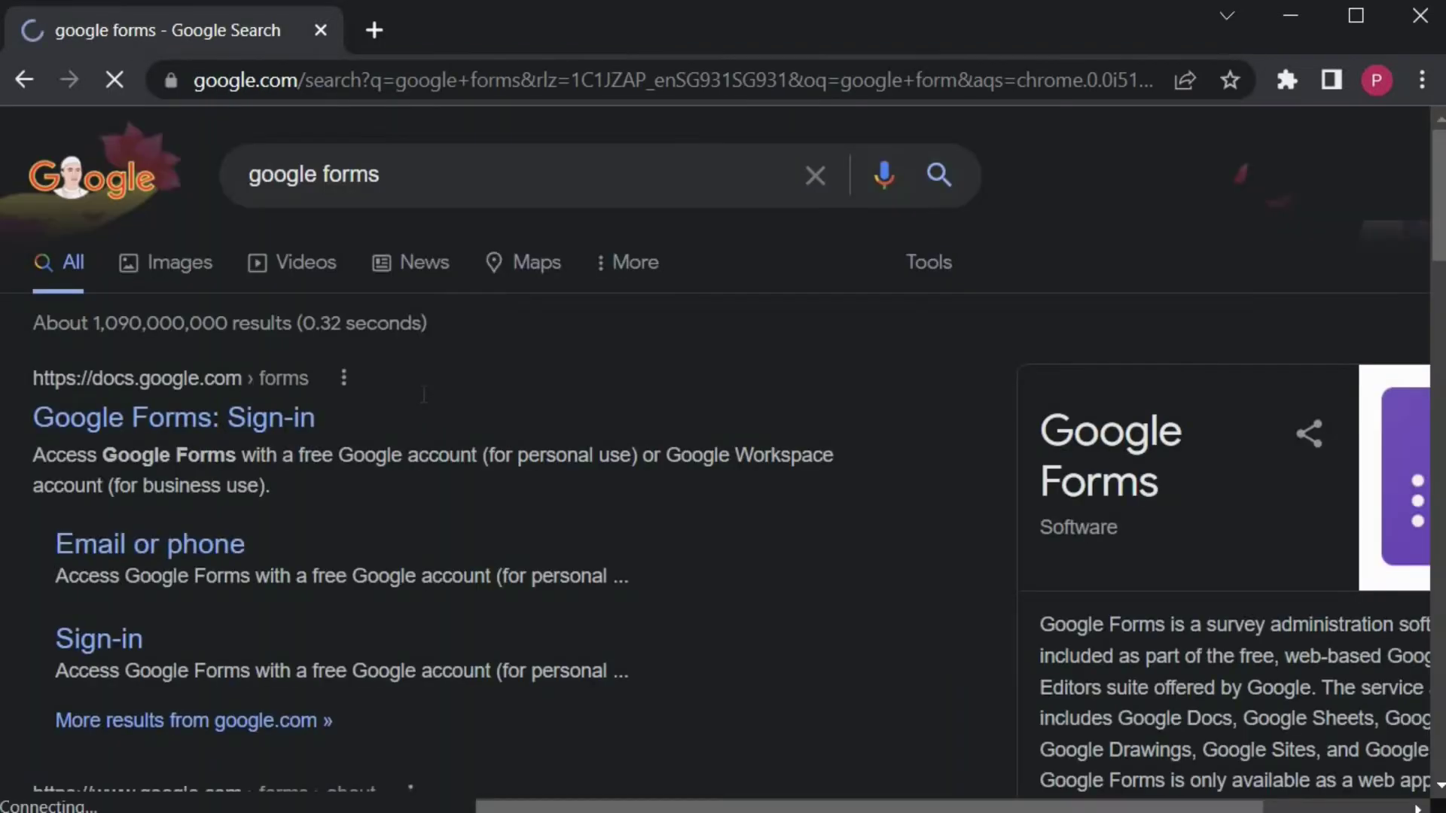
{"action": "scroll", "coordinate": [145, 252], "scroll_direction": "down", "scroll_amount": 4}
{"action": "scroll", "coordinate": [236, 297], "scroll_direction": "up", "scroll_amount": 2}
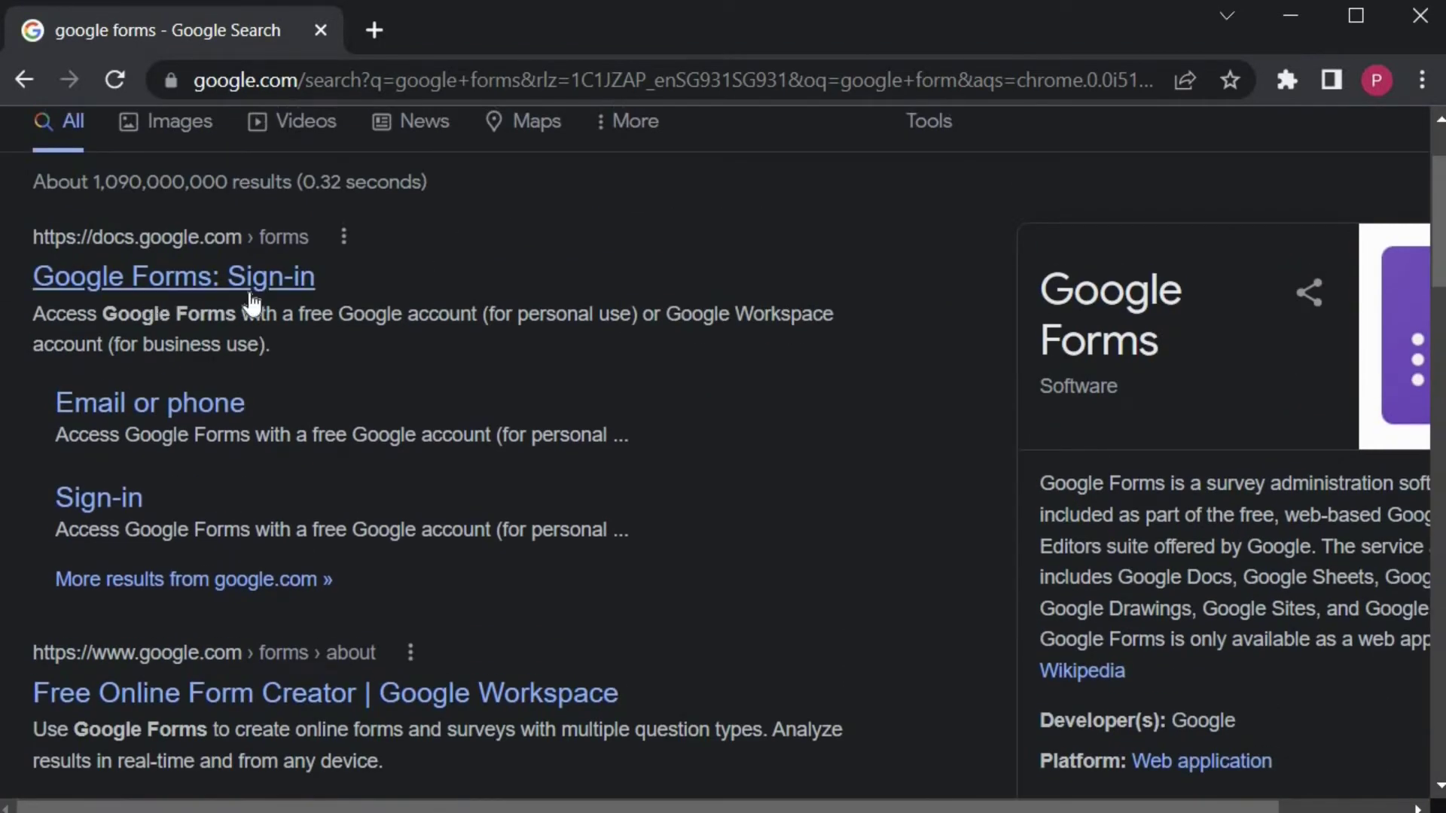
{"action": "left_click", "coordinate": [218, 281]}
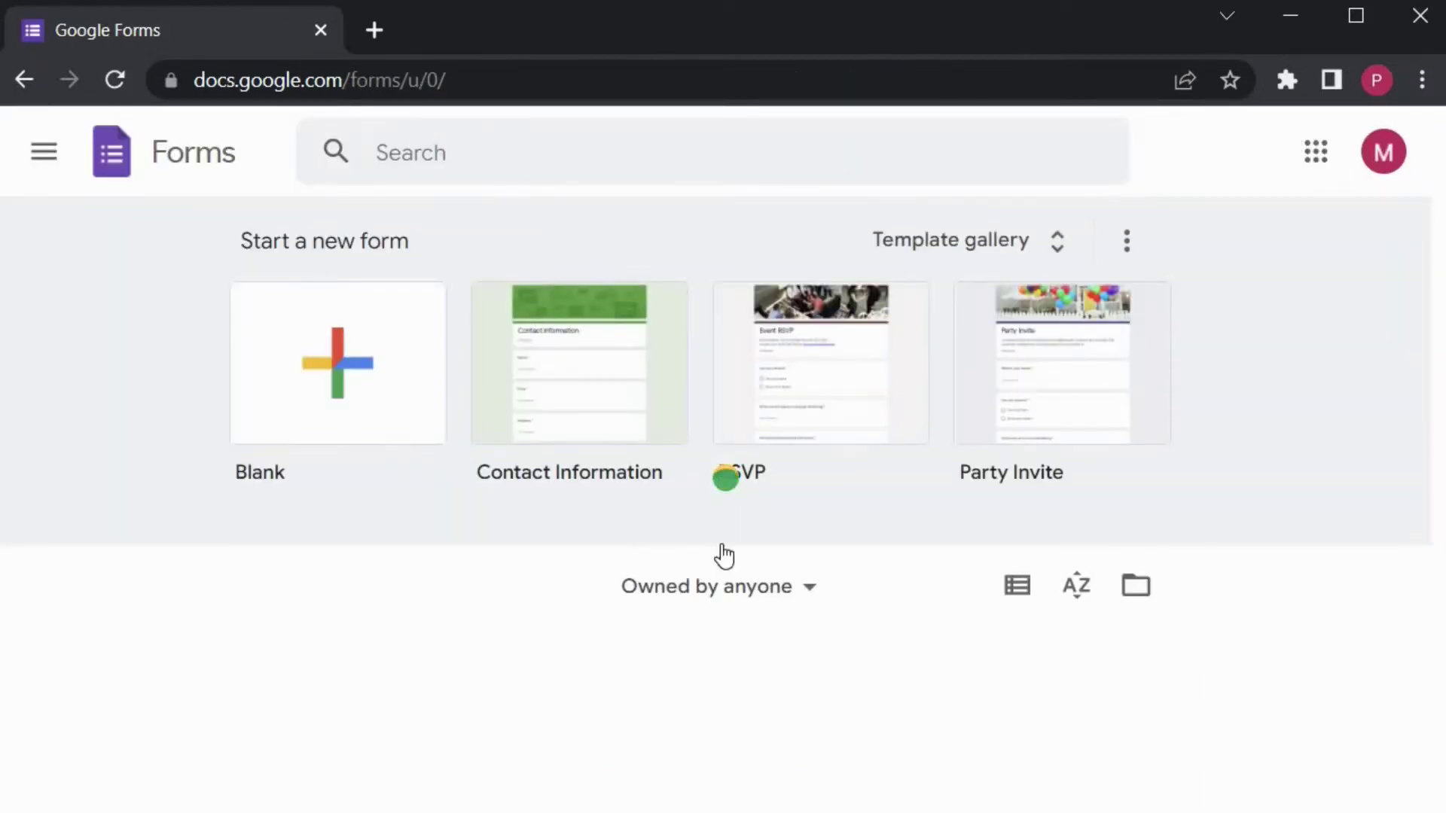
- Create a blank form and decline the introductory tour
{"action": "left_click", "coordinate": [364, 312]}
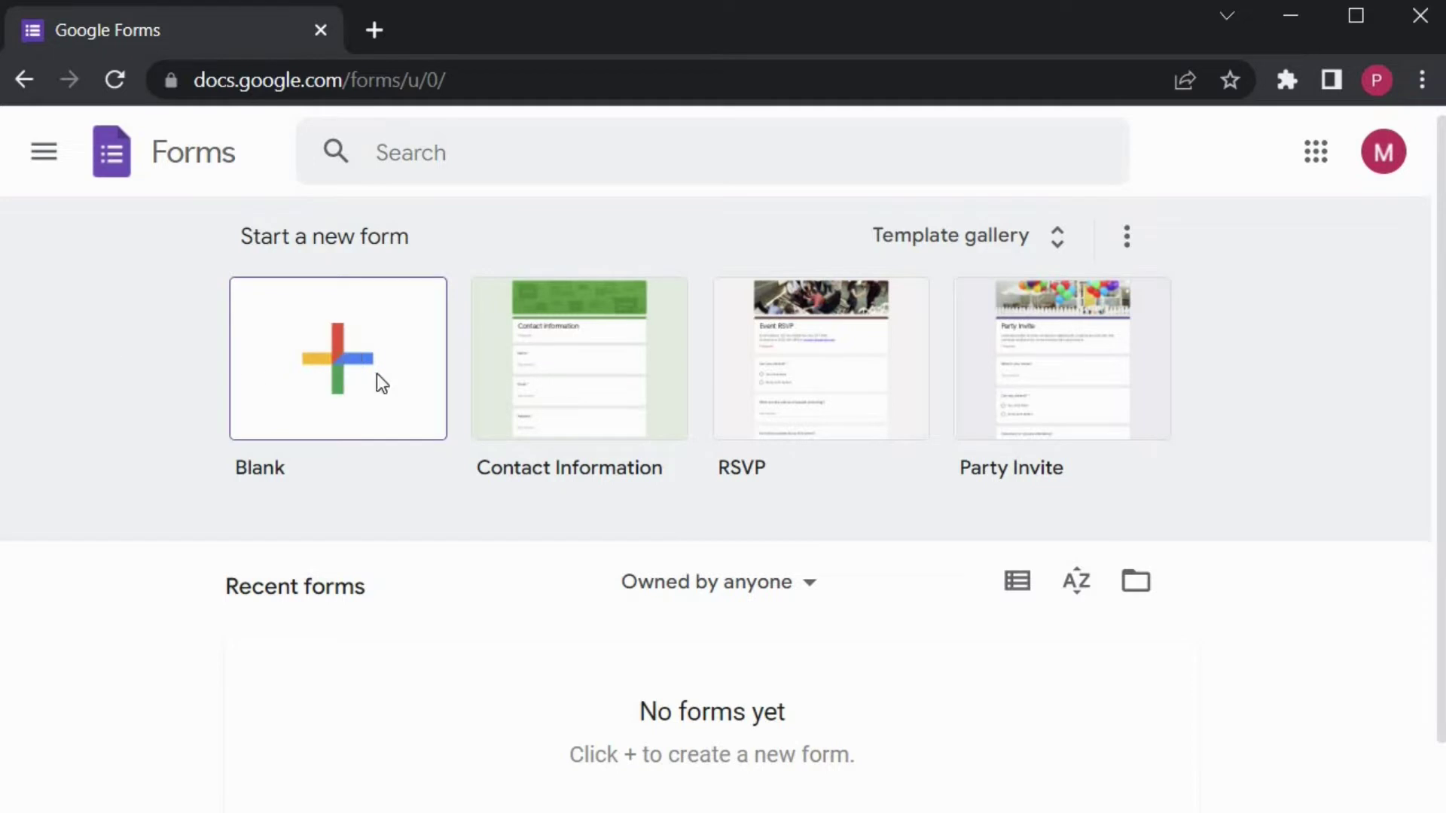
{"action": "left_click", "coordinate": [394, 451]}
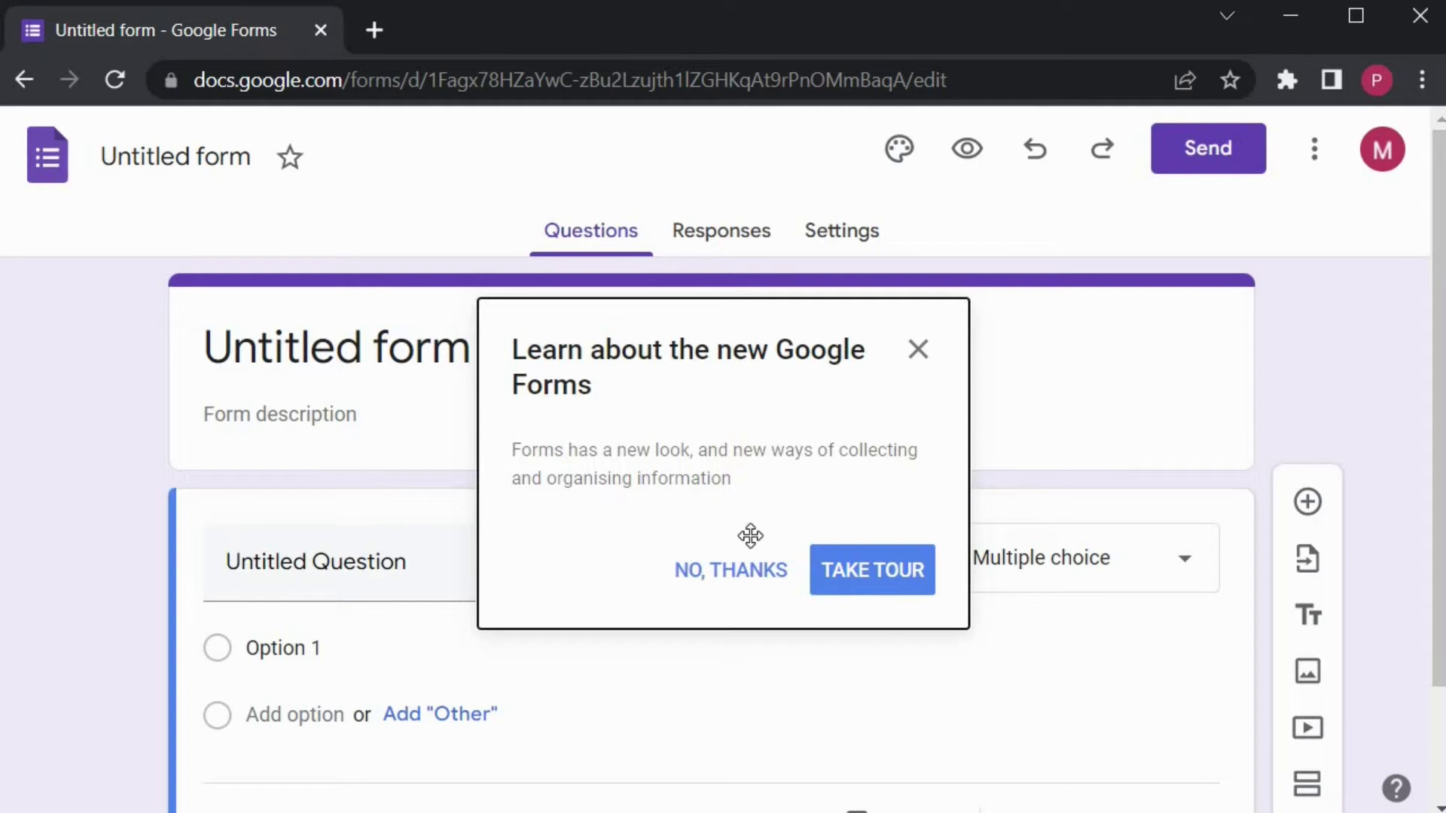
{"action": "left_click", "coordinate": [742, 566]}
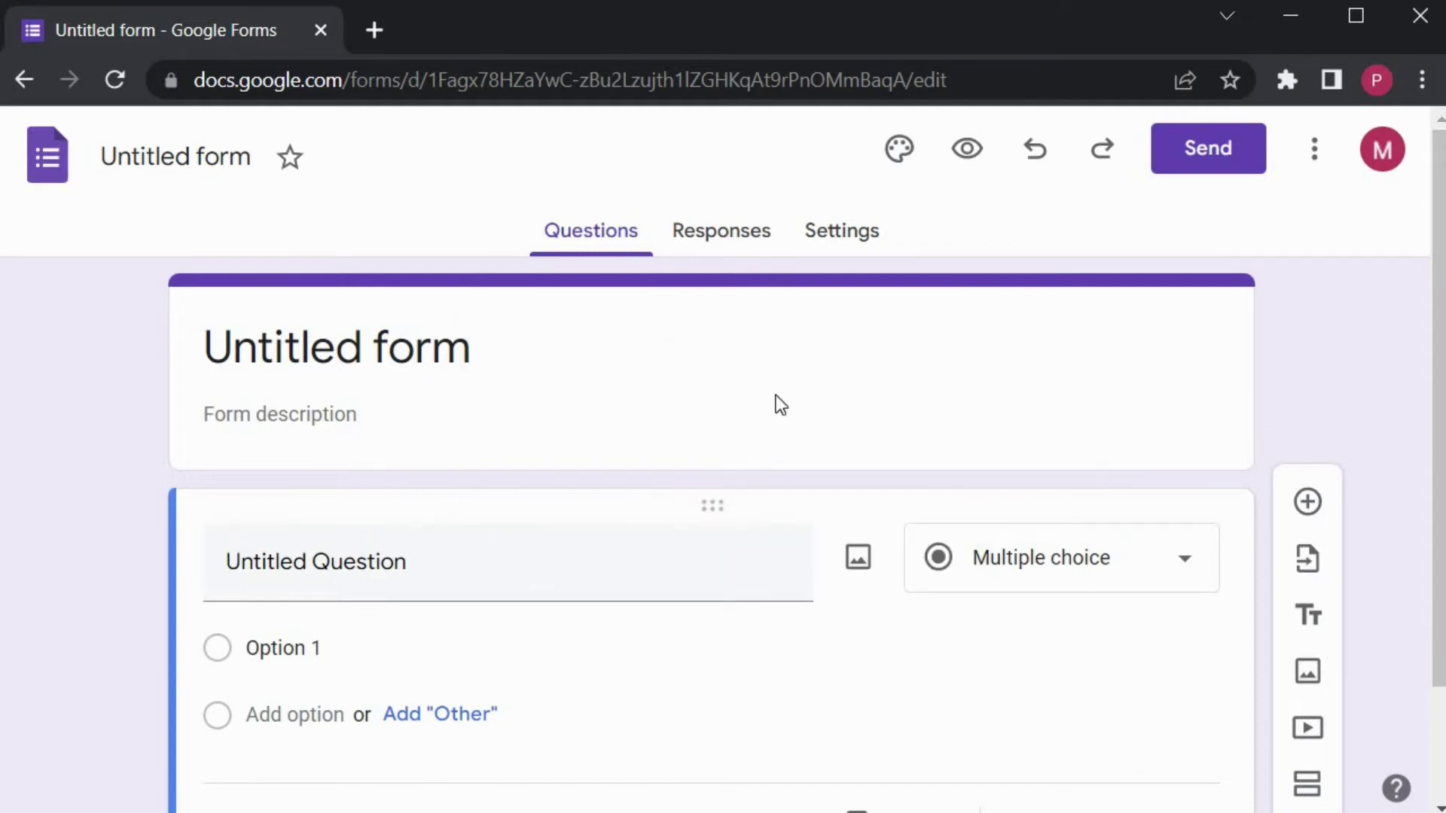
- Rename the untitled form MDSFeedback and apply the same name as its heading
{"action": "key", "text": "ctrl+minus"}
{"action": "key", "text": "ctrl+minus"}
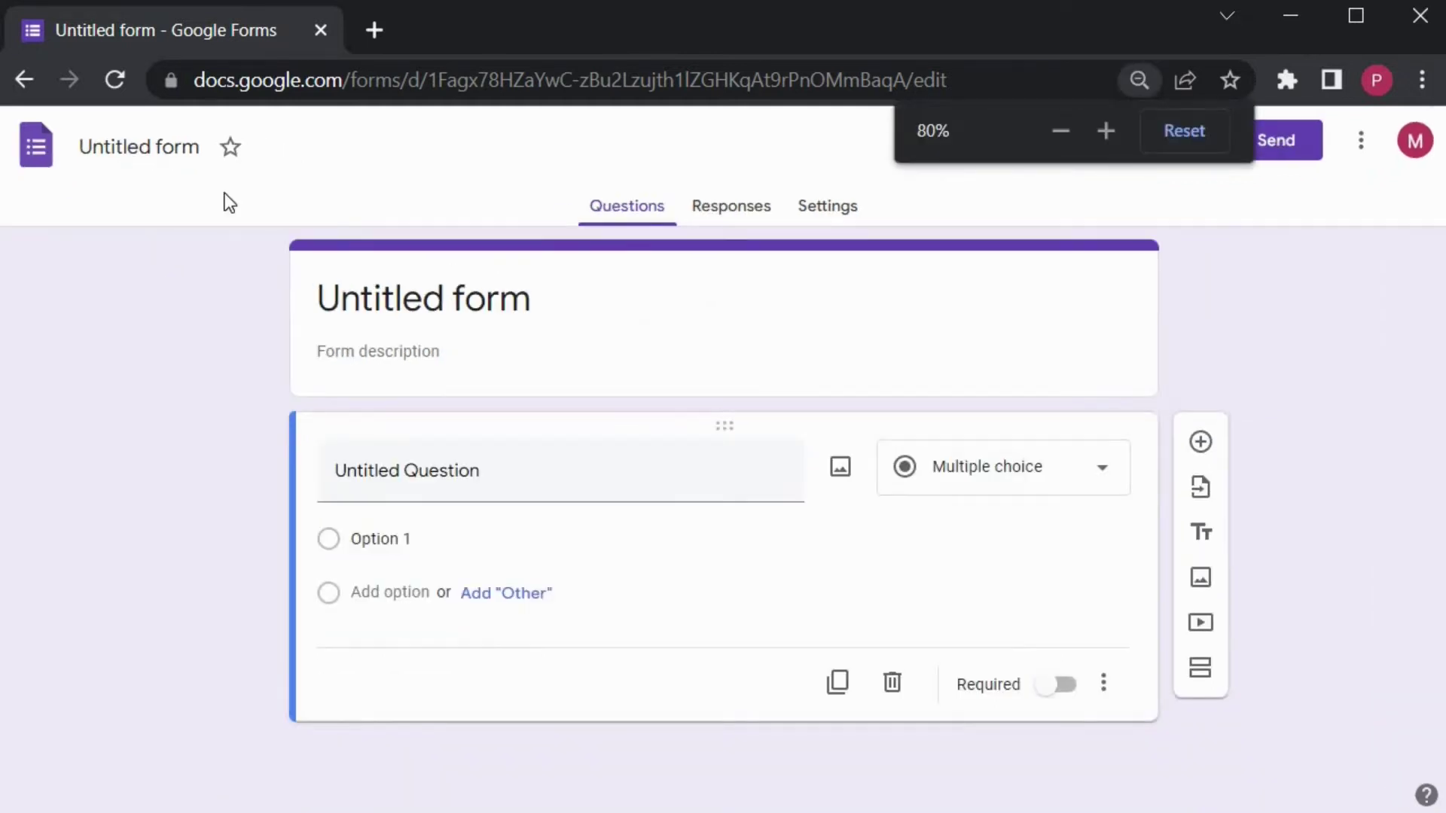
{"action": "left_click", "coordinate": [146, 147]}
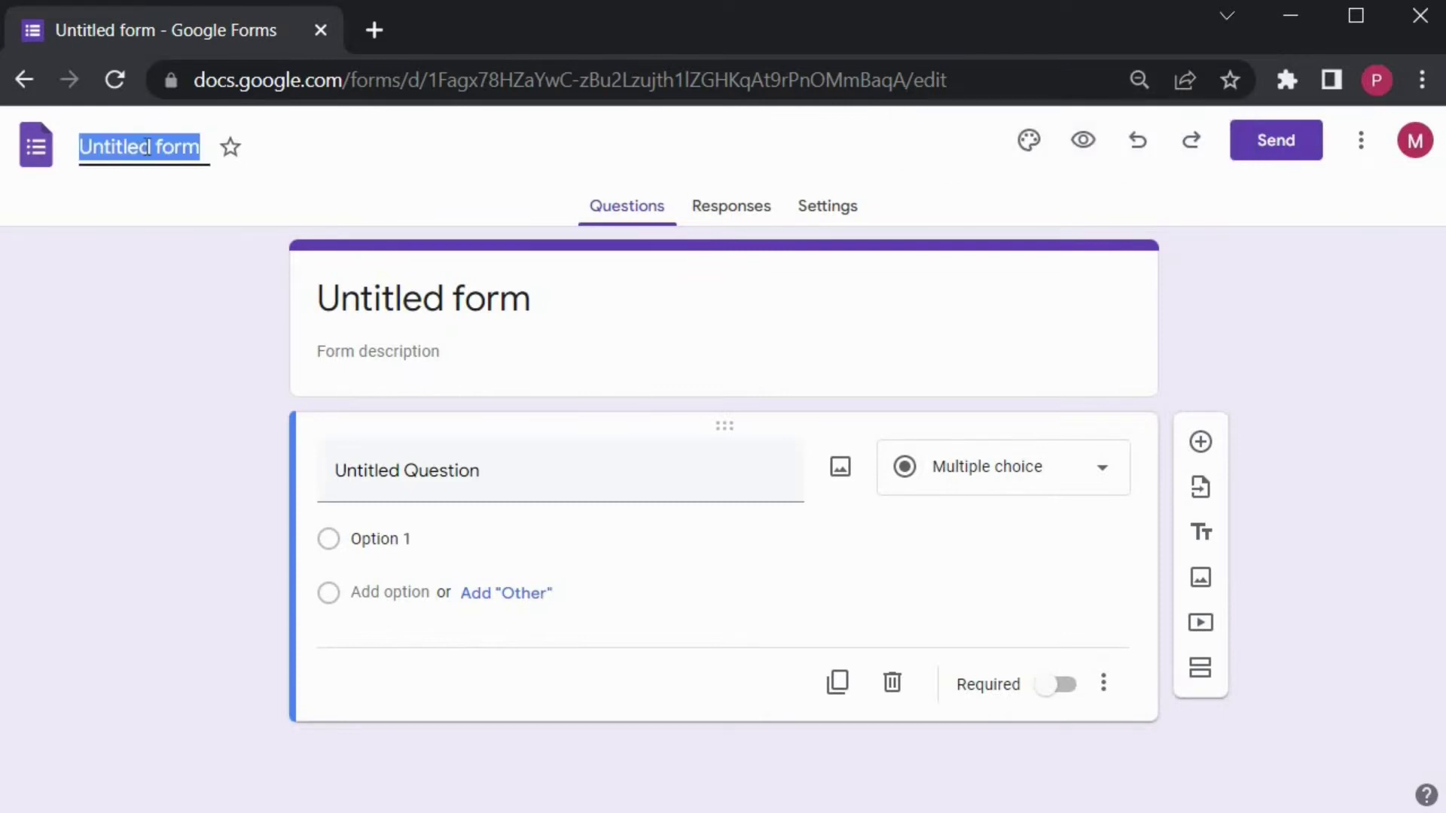
{"action": "type", "text": "MDS"}
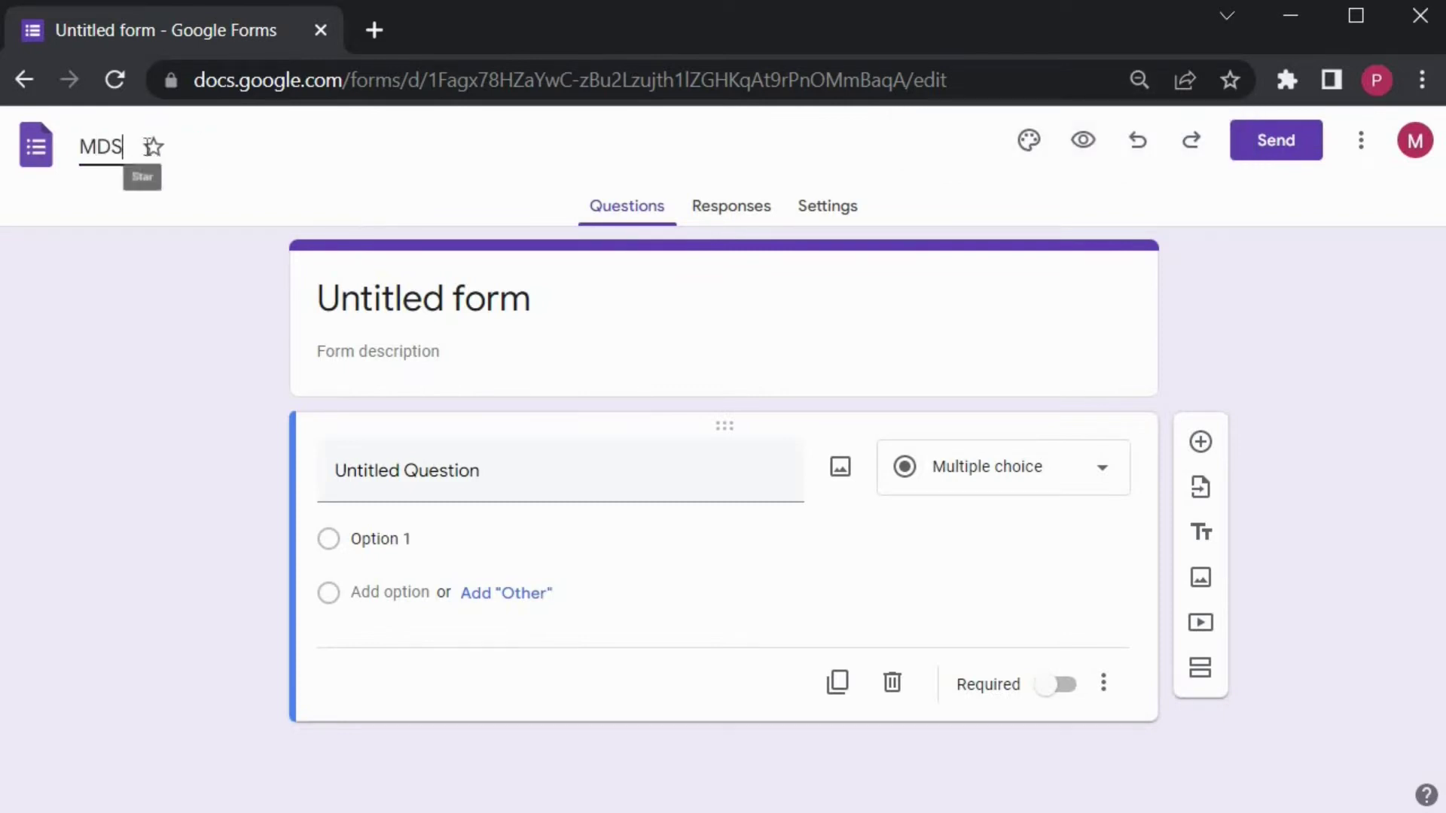
{"action": "type", "text": "Feedback"}
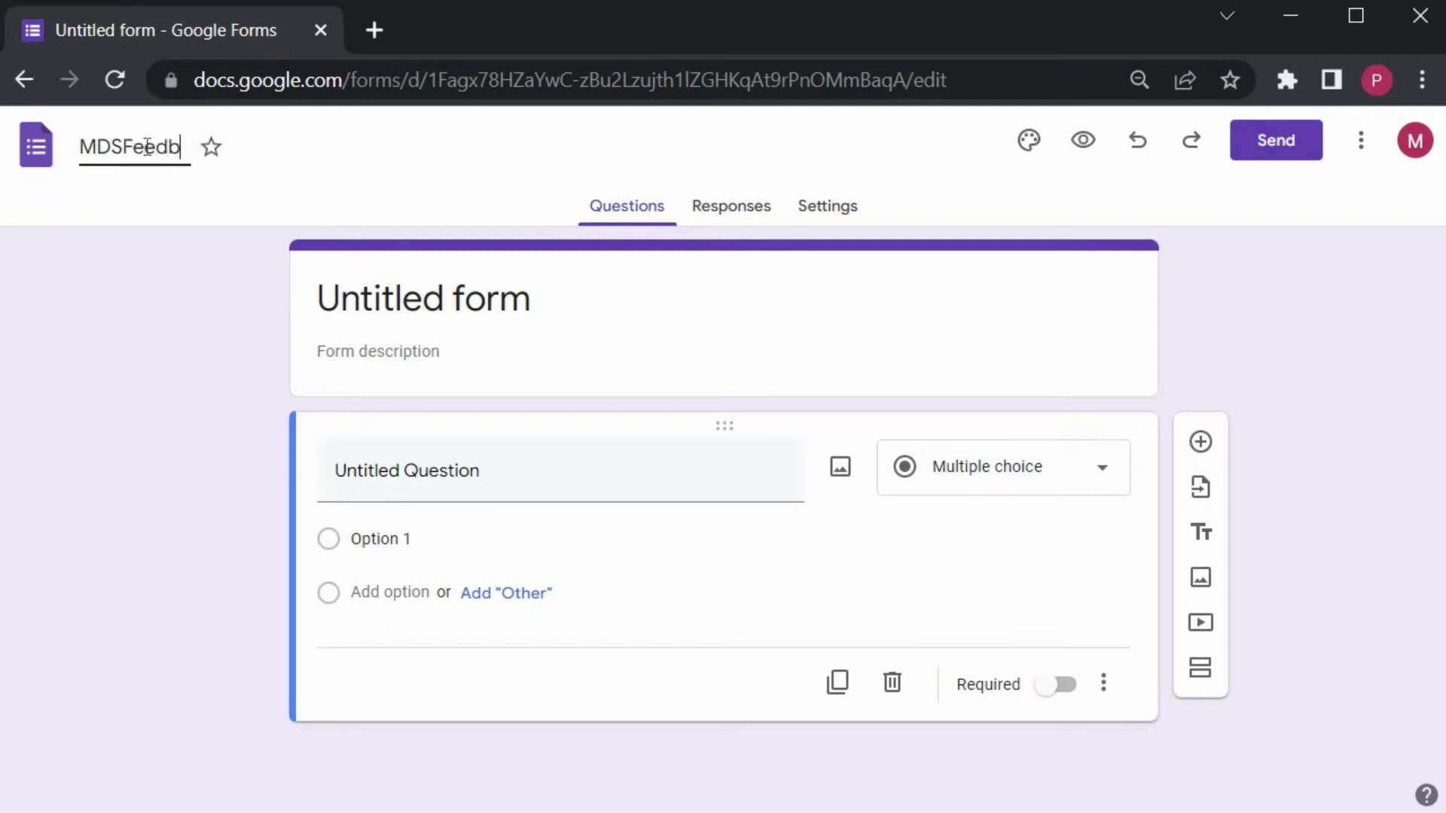
{"action": "left_click", "coordinate": [581, 311]}
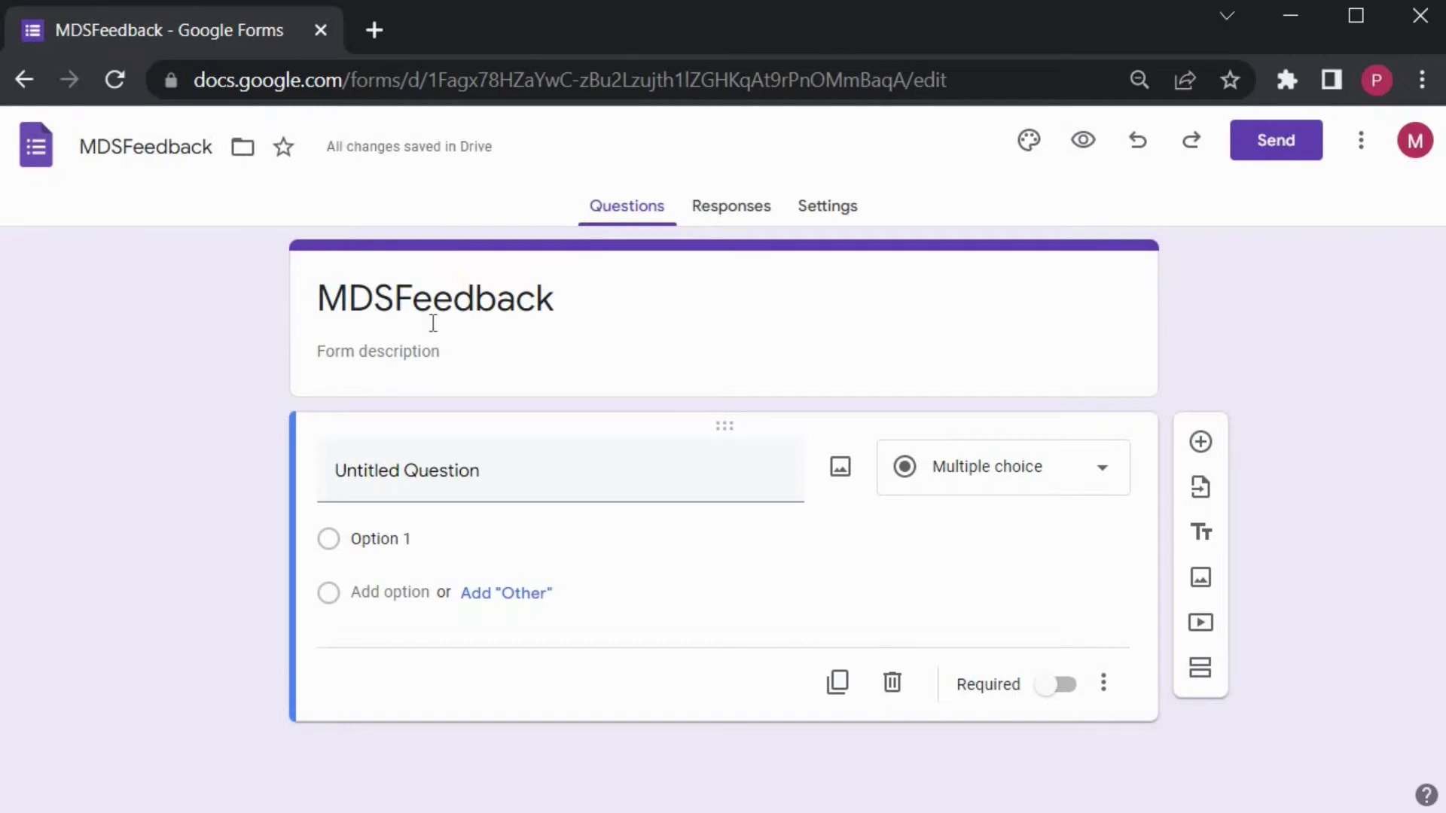
{"action": "left_click", "coordinate": [433, 324]}
{"action": "left_click", "coordinate": [465, 352]}
{"action": "left_click", "coordinate": [658, 433]}
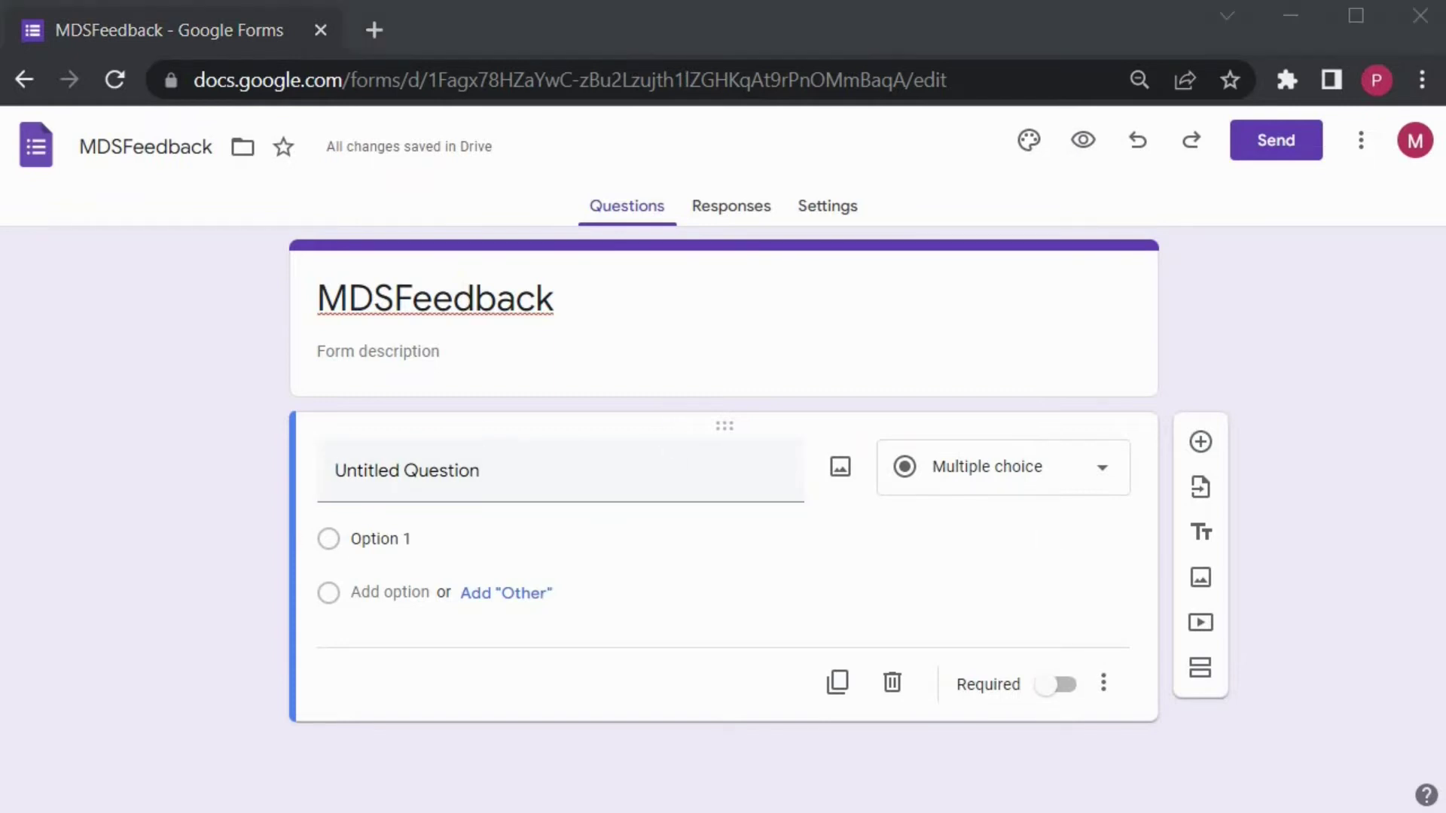
- Replace the first question's text with "တင်ပြပုံကို အဆင့်သတ်မှတ်ပါ"
{"action": "triple_click", "coordinate": [453, 475]}
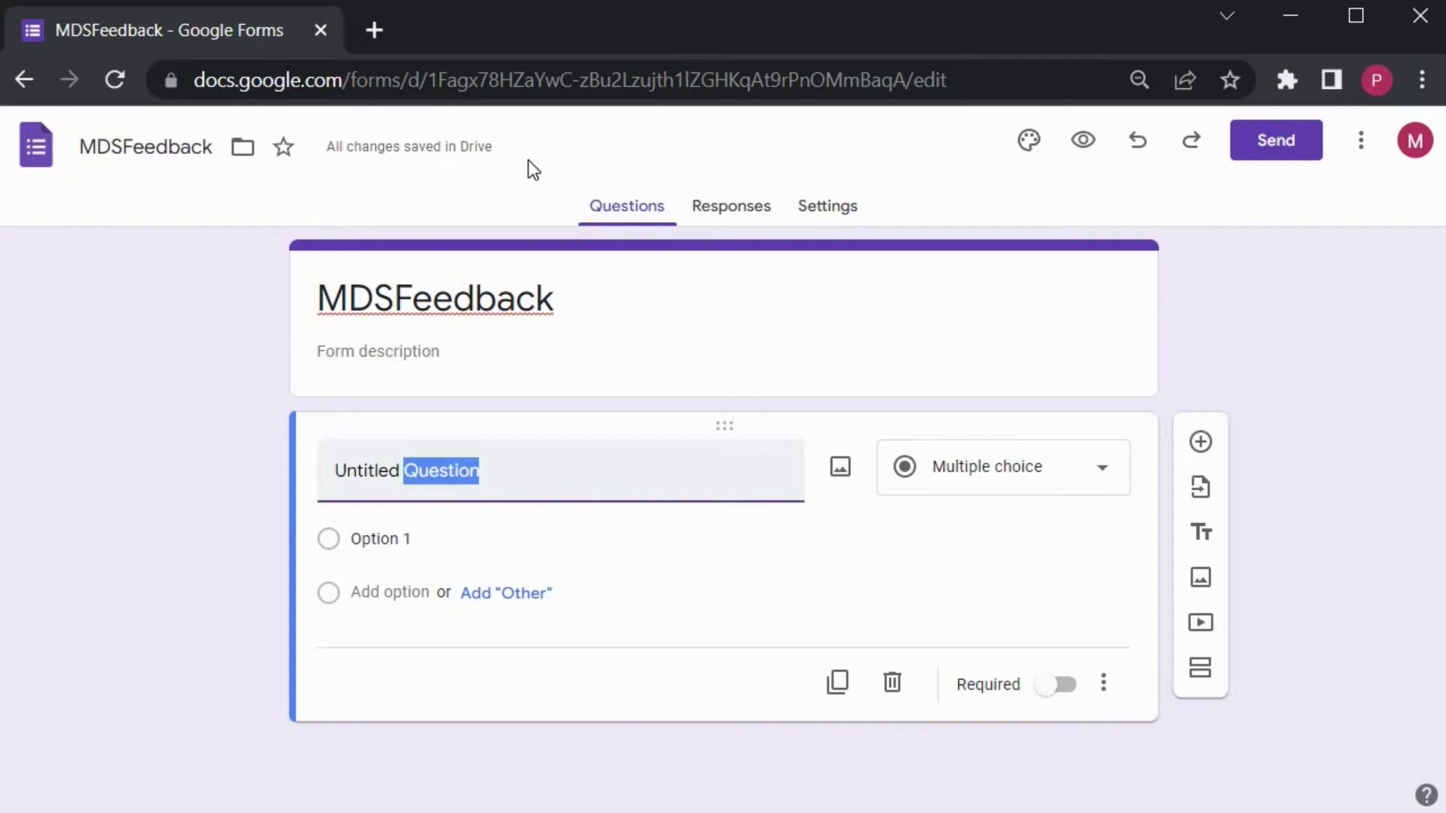
{"action": "right_click", "coordinate": [454, 476]}
{"action": "key", "text": "Return"}
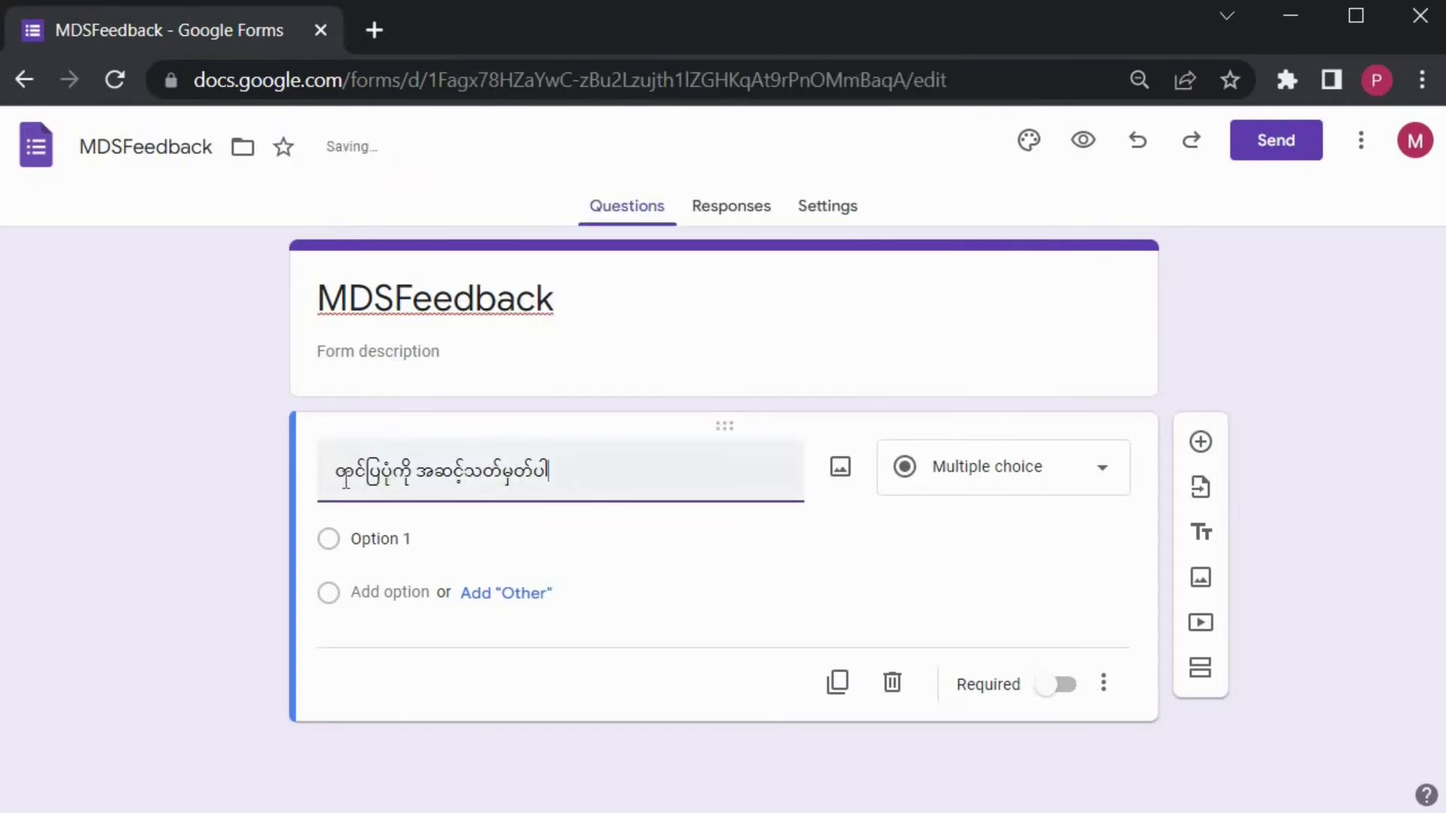
- Change the first question to a linear scale running from 1 to 10
{"action": "left_click", "coordinate": [1007, 468]}
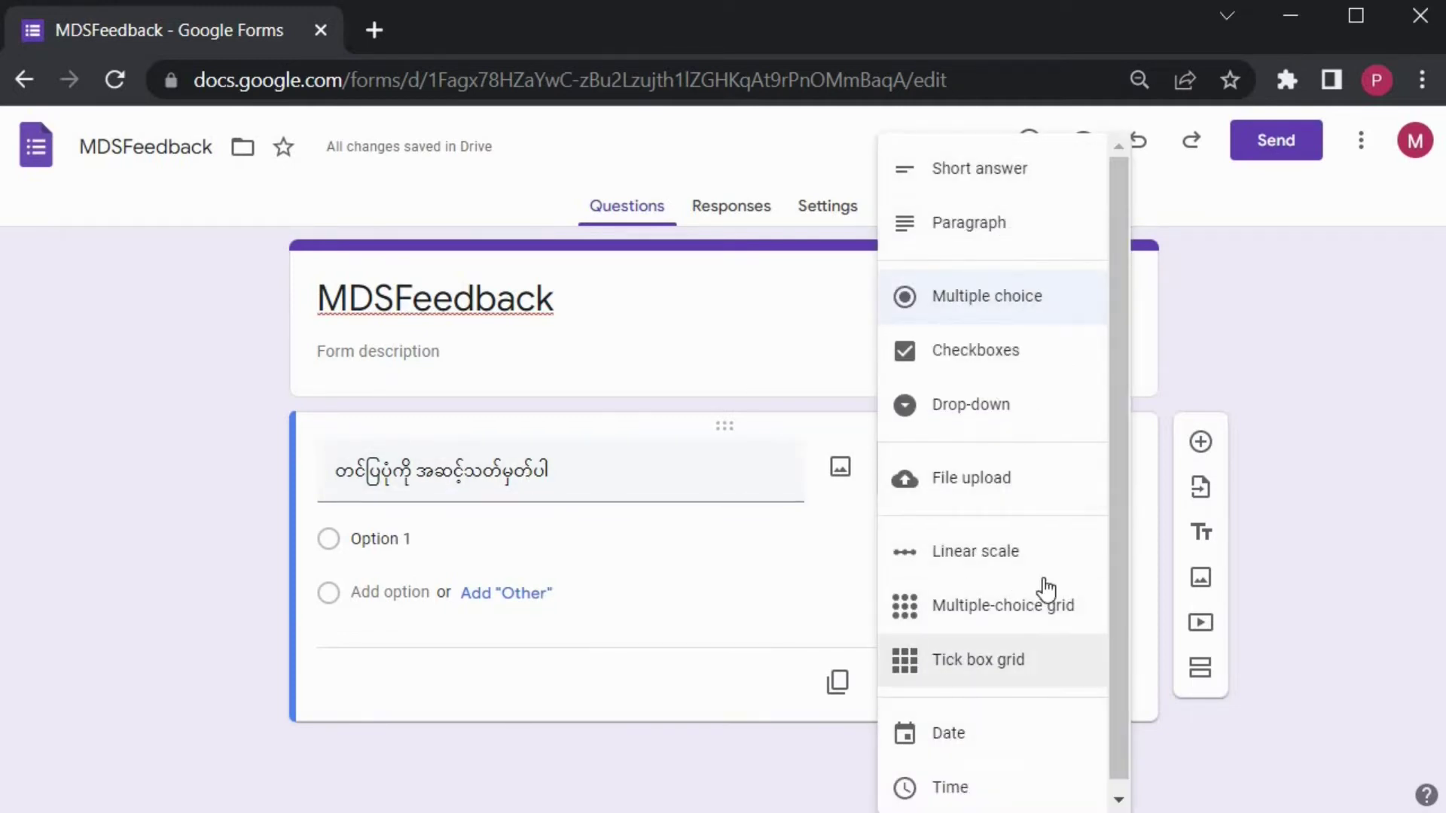
{"action": "left_click", "coordinate": [935, 546]}
{"action": "left_click", "coordinate": [475, 552]}
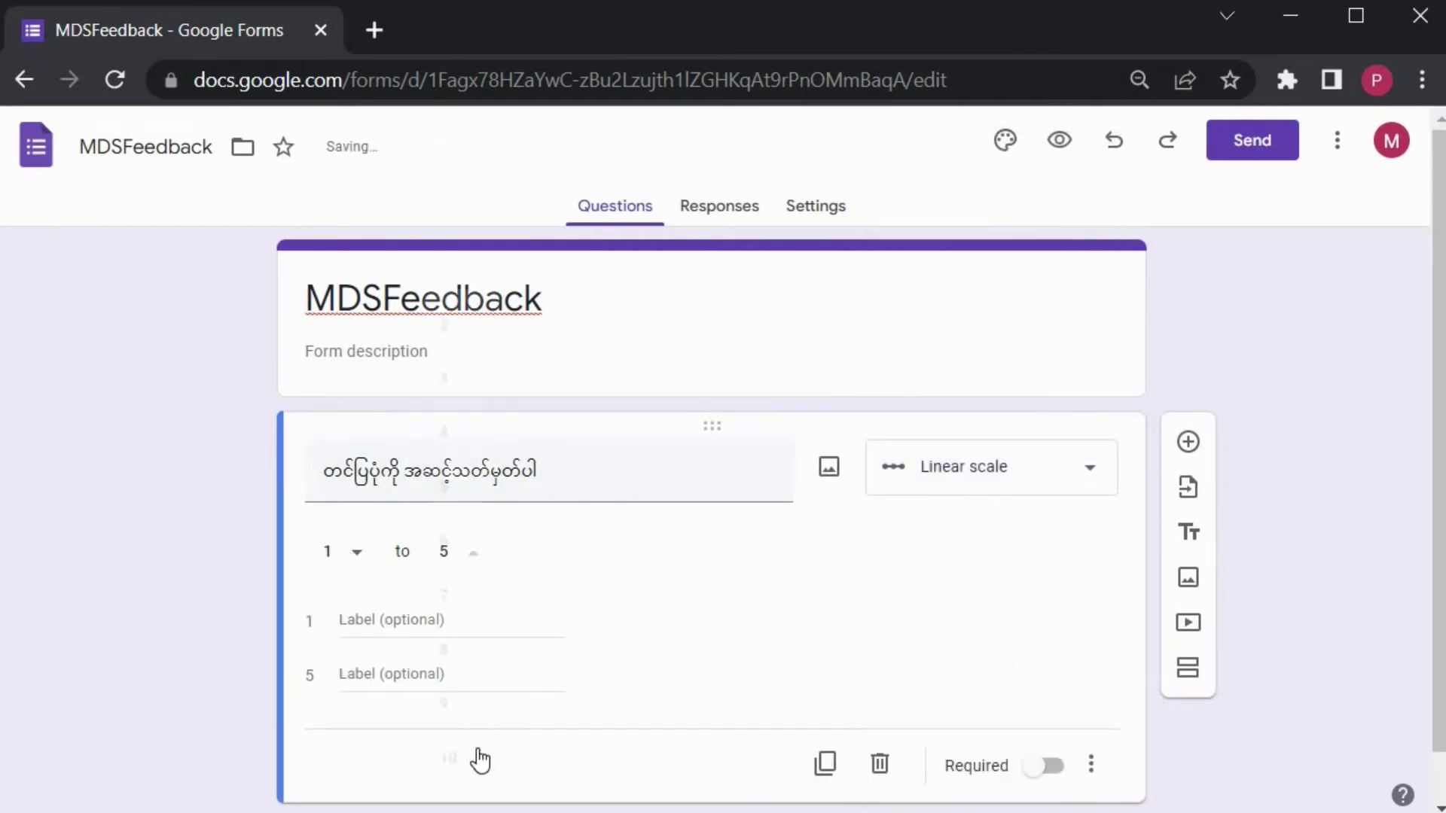
{"action": "left_click", "coordinate": [467, 758]}
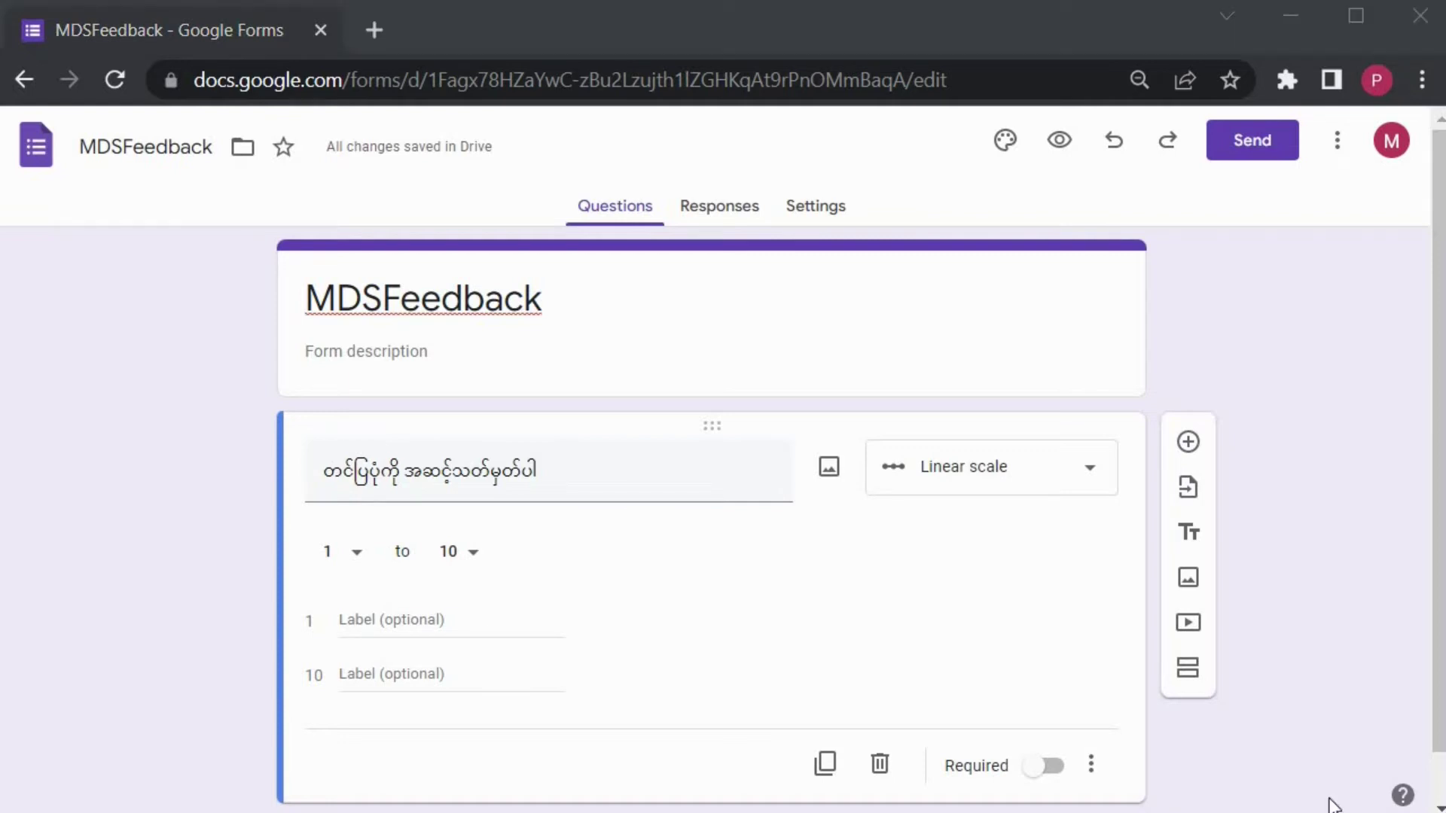
- Label the scale's low end 1 "မနှစ်သက်ဆုံး" and its high end 10 "အနှစ်သက်ဆုံး"
{"action": "right_click", "coordinate": [371, 627]}
{"action": "left_click", "coordinate": [452, 436]}
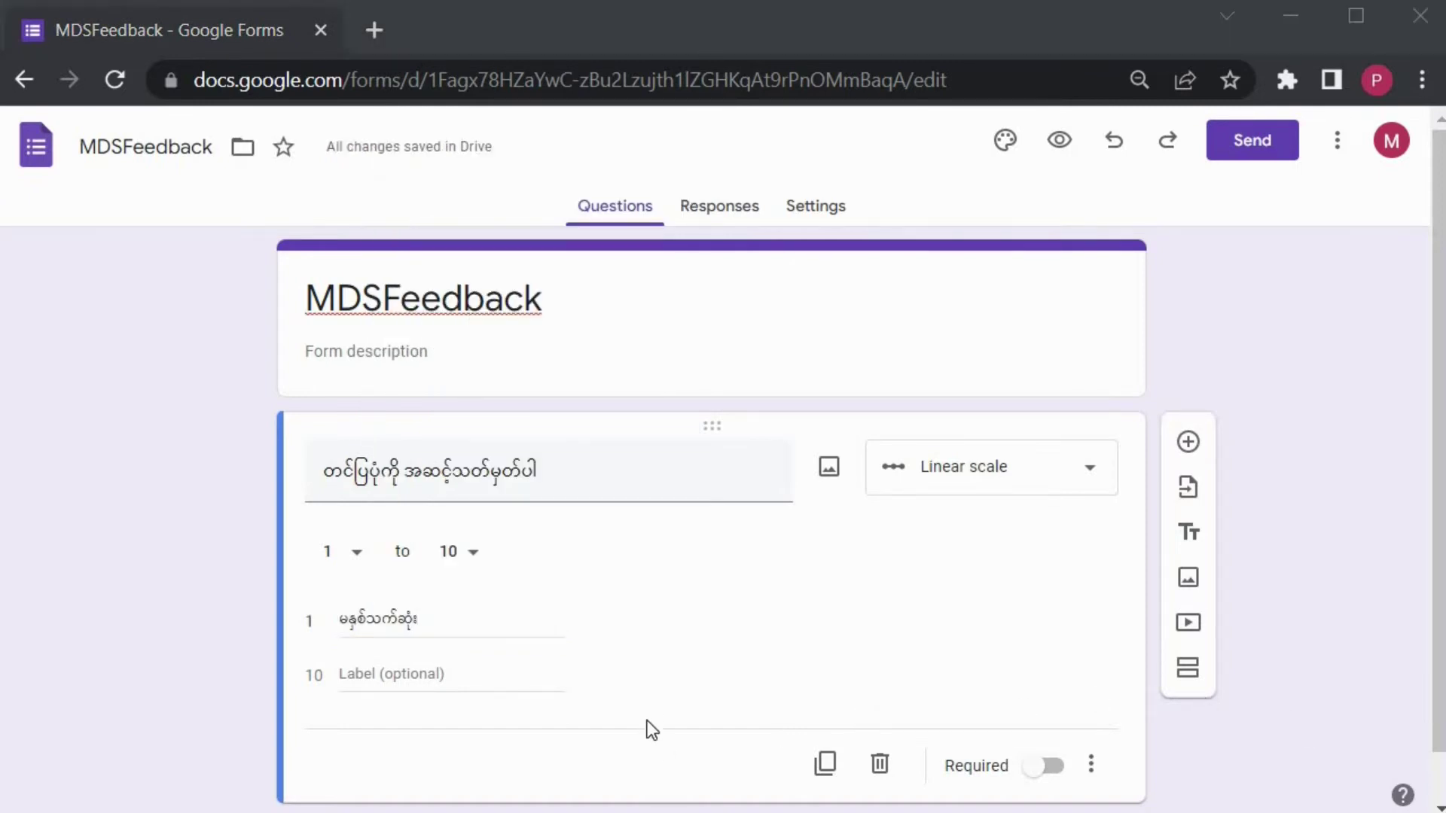
{"action": "left_click", "coordinate": [431, 674]}
{"action": "type", "text": "အနှစ်သက်ဆုံး"}
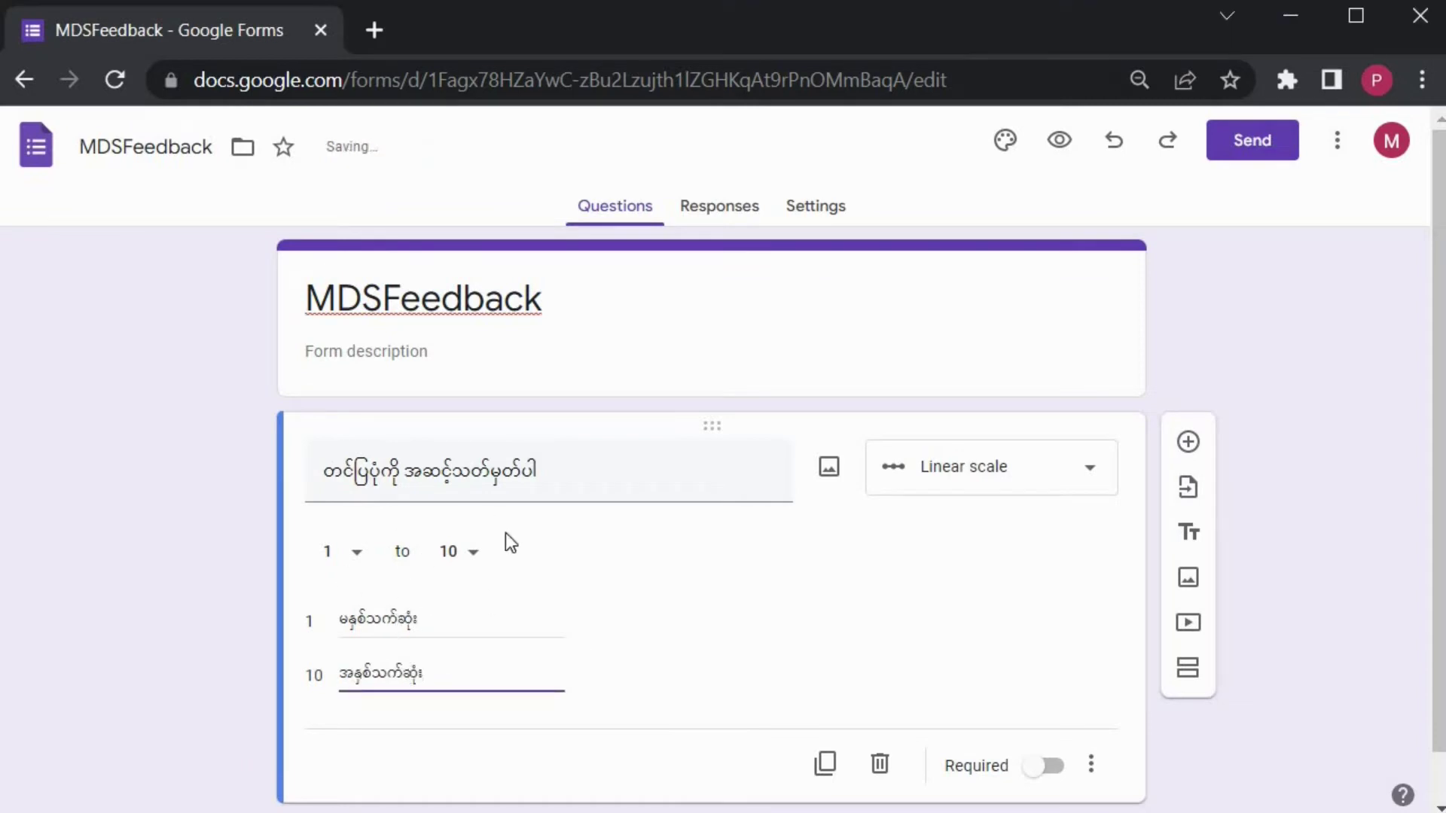
- Add a second question, kept as multiple choice, with the text "အနှစ်သက်ဆုံး တင်ပြမှုအပိုင်းကို ရွေးပါ"
{"action": "scroll", "coordinate": [1045, 527], "scroll_direction": "down", "scroll_amount": 1}
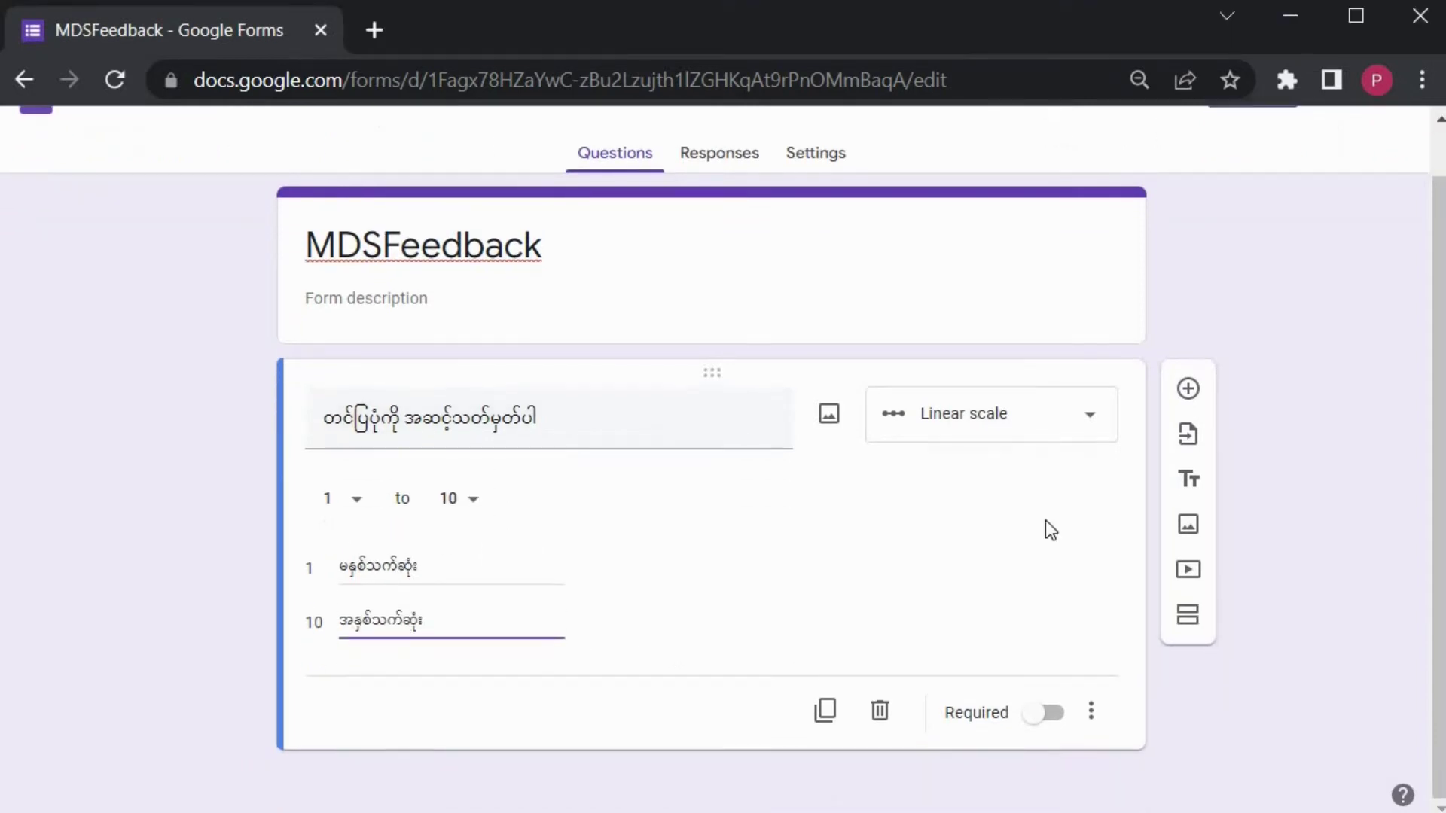
{"action": "left_click", "coordinate": [1188, 389]}
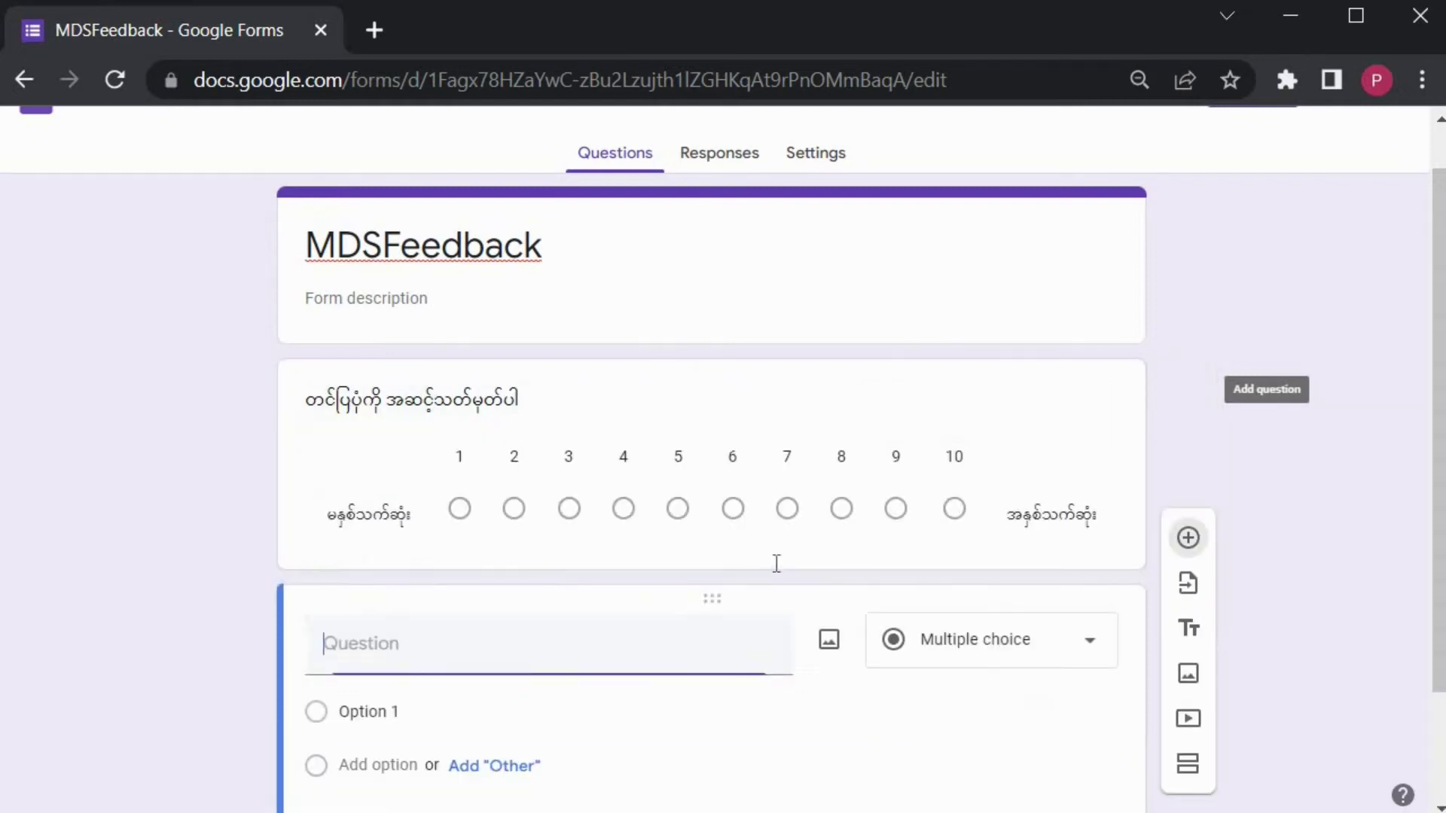
{"action": "scroll", "coordinate": [762, 475], "scroll_direction": "down", "scroll_amount": 2}
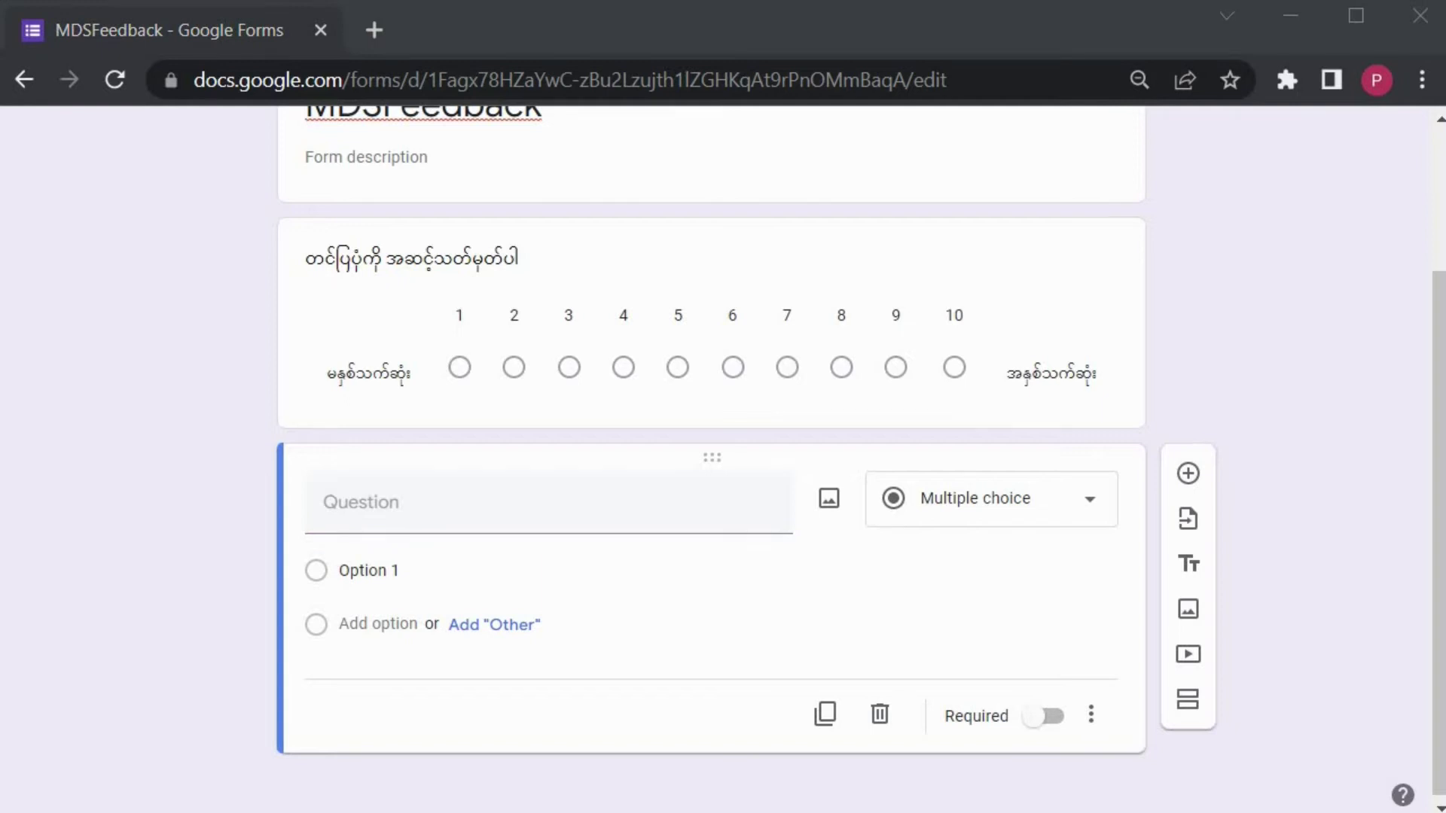
{"action": "left_click", "coordinate": [504, 500]}
{"action": "type", "text": "အနှစ်သက်ဆုံး တင်ပြမှုအပိုင်းကို ရွေးပါ"}
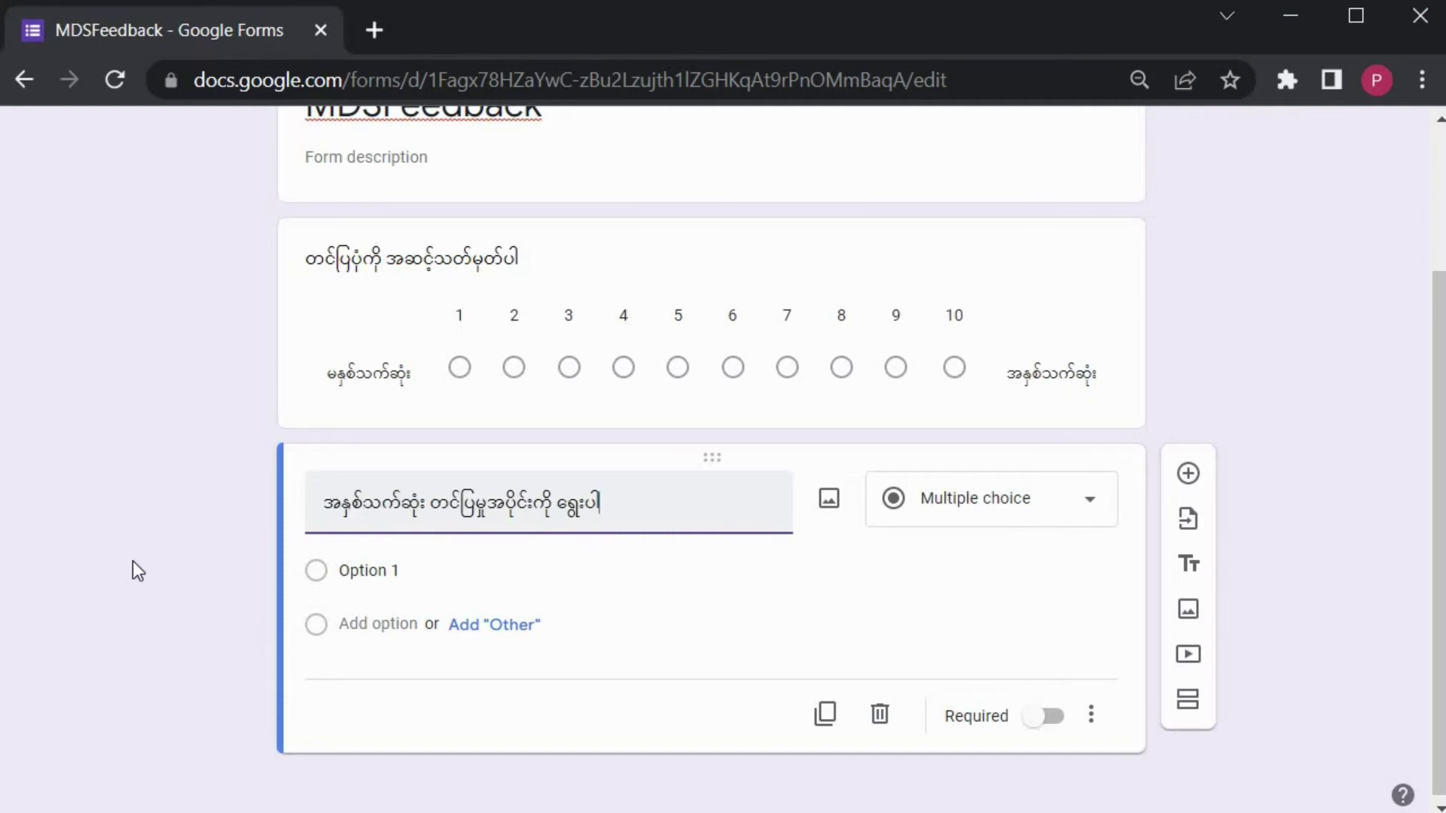
{"action": "left_click", "coordinate": [574, 719]}
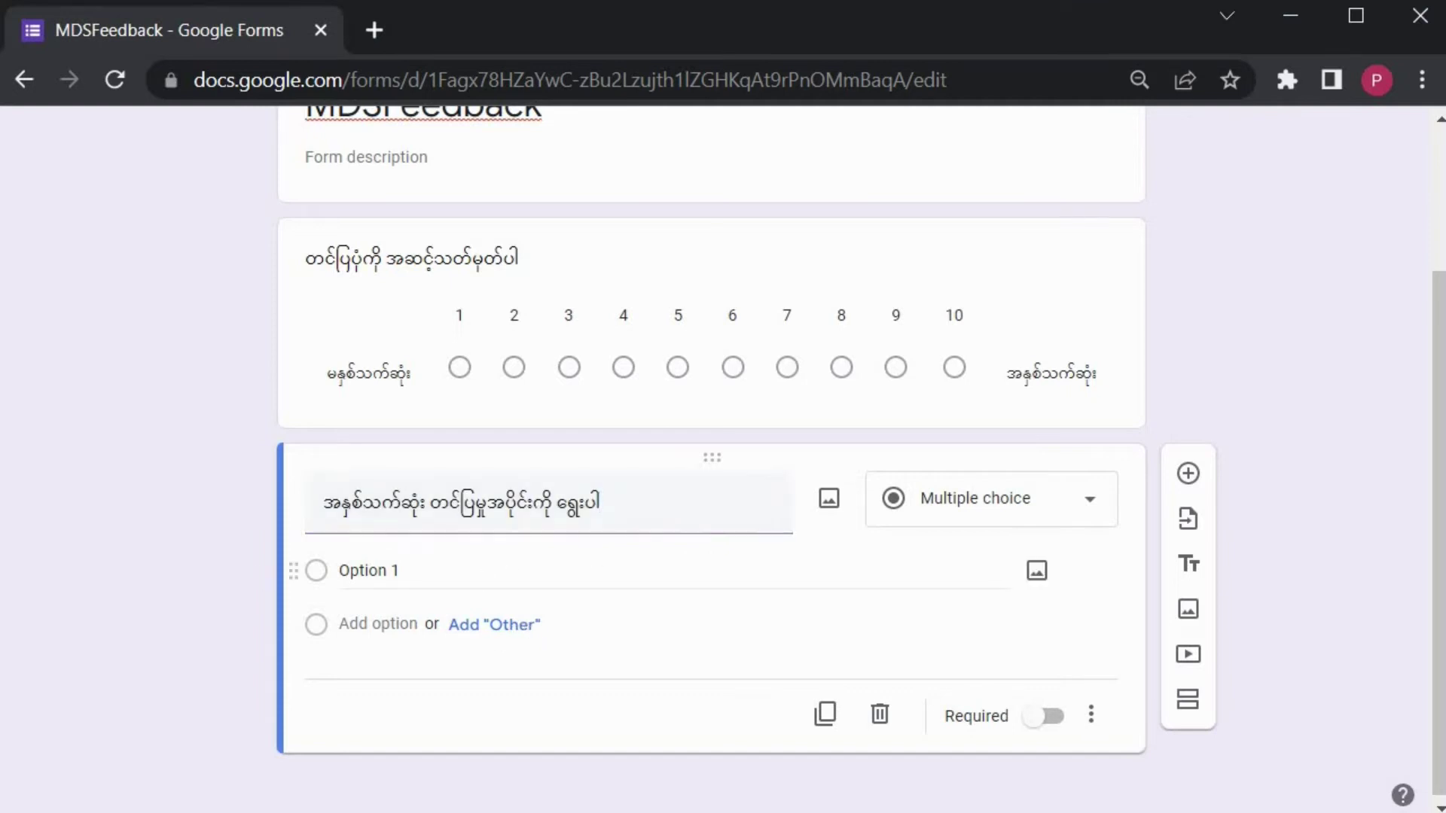
- Give the multiple-choice question three answer options: "ရောင်းအား", "စီမံခန့်ခွဲမှု" and "သုတေသန"
{"action": "key", "text": "alt+Tab"}
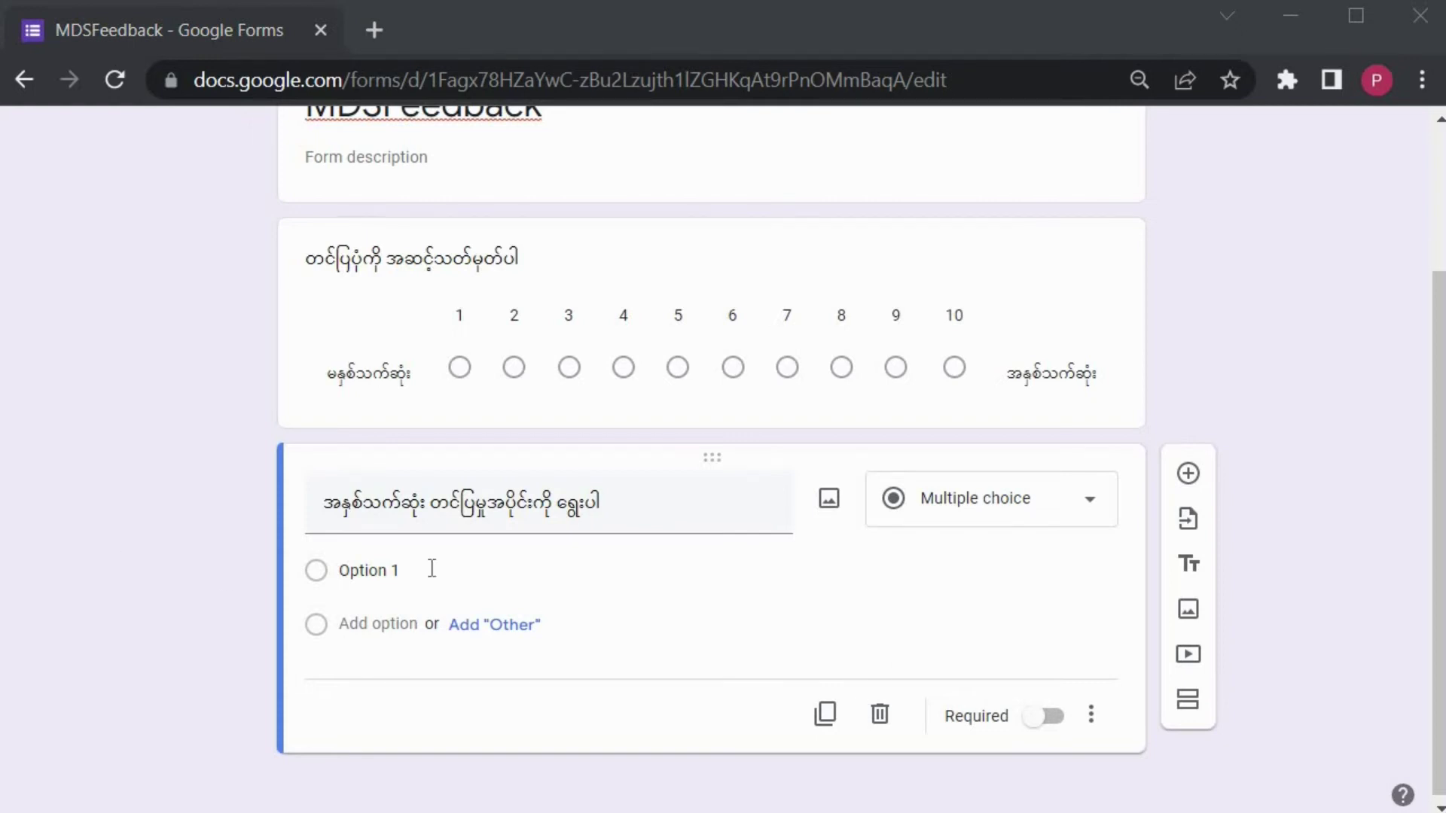
{"action": "key", "text": "alt+Tab"}
{"action": "type", "text": "ရောင်းအား"}
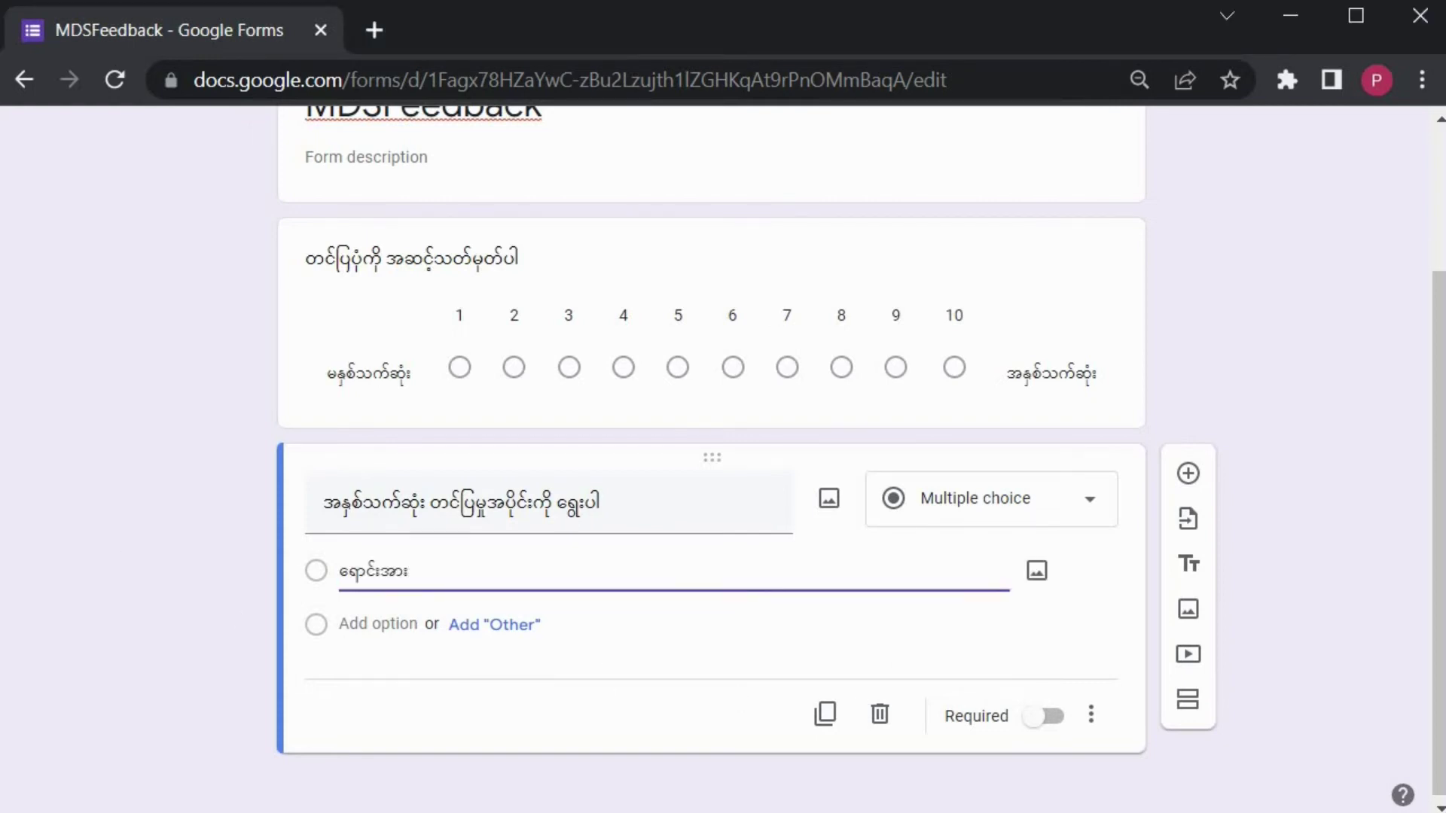
{"action": "left_click", "coordinate": [494, 624]}
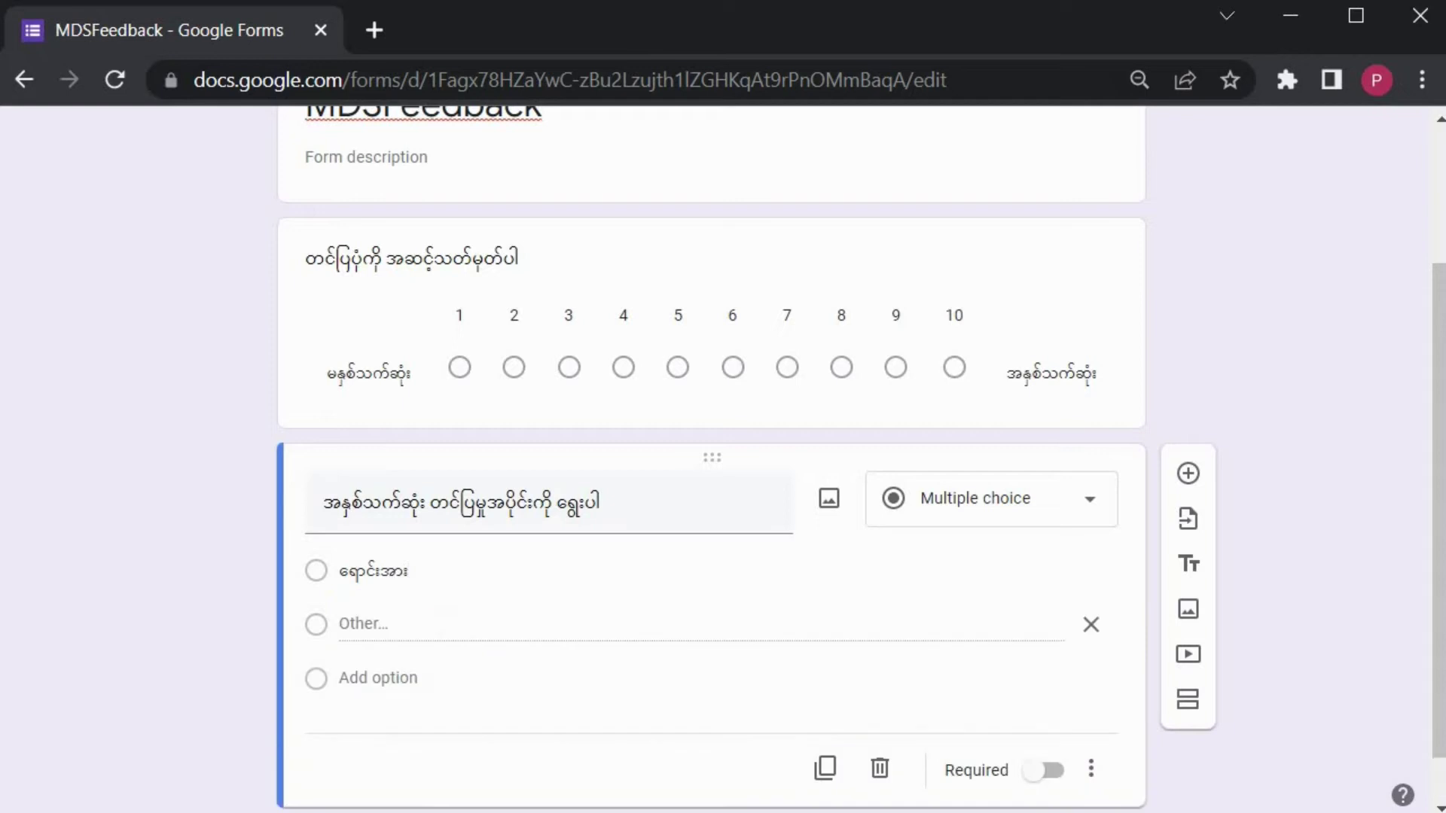
{"action": "key", "text": "alt+Tab"}
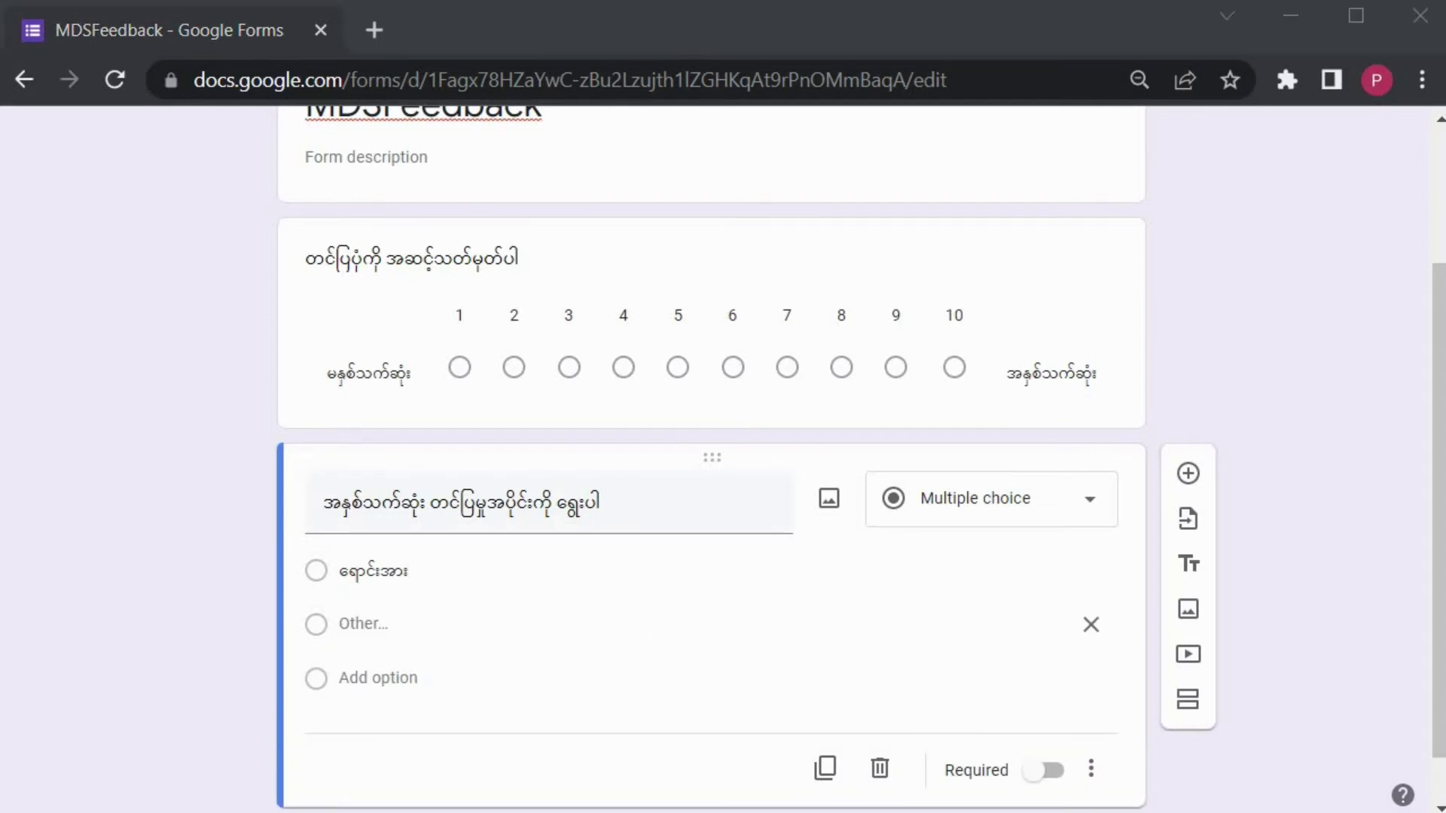
{"action": "left_click", "coordinate": [509, 630]}
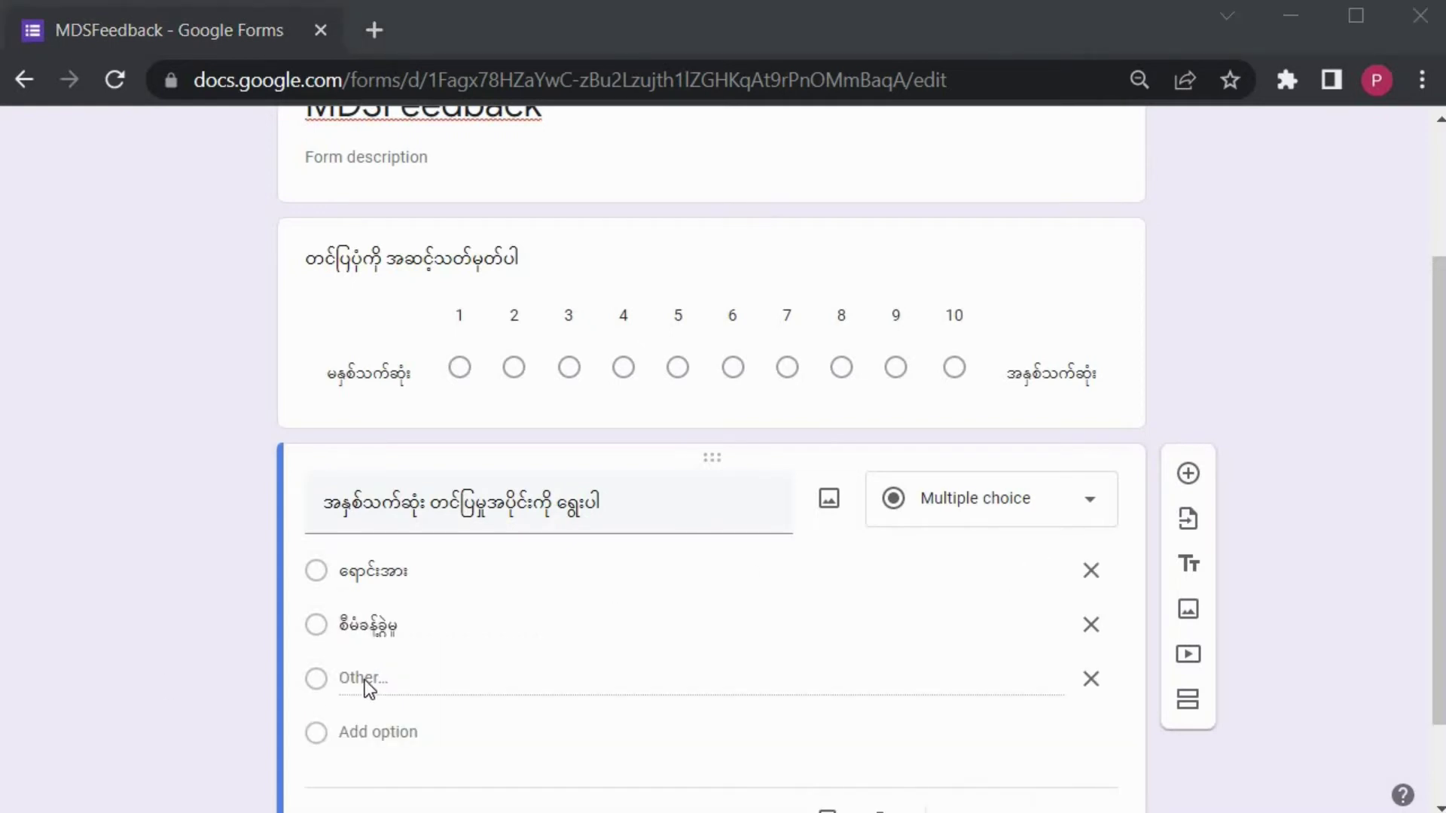
{"action": "left_click", "coordinate": [366, 684]}
{"action": "type", "text": "သုတေသန"}
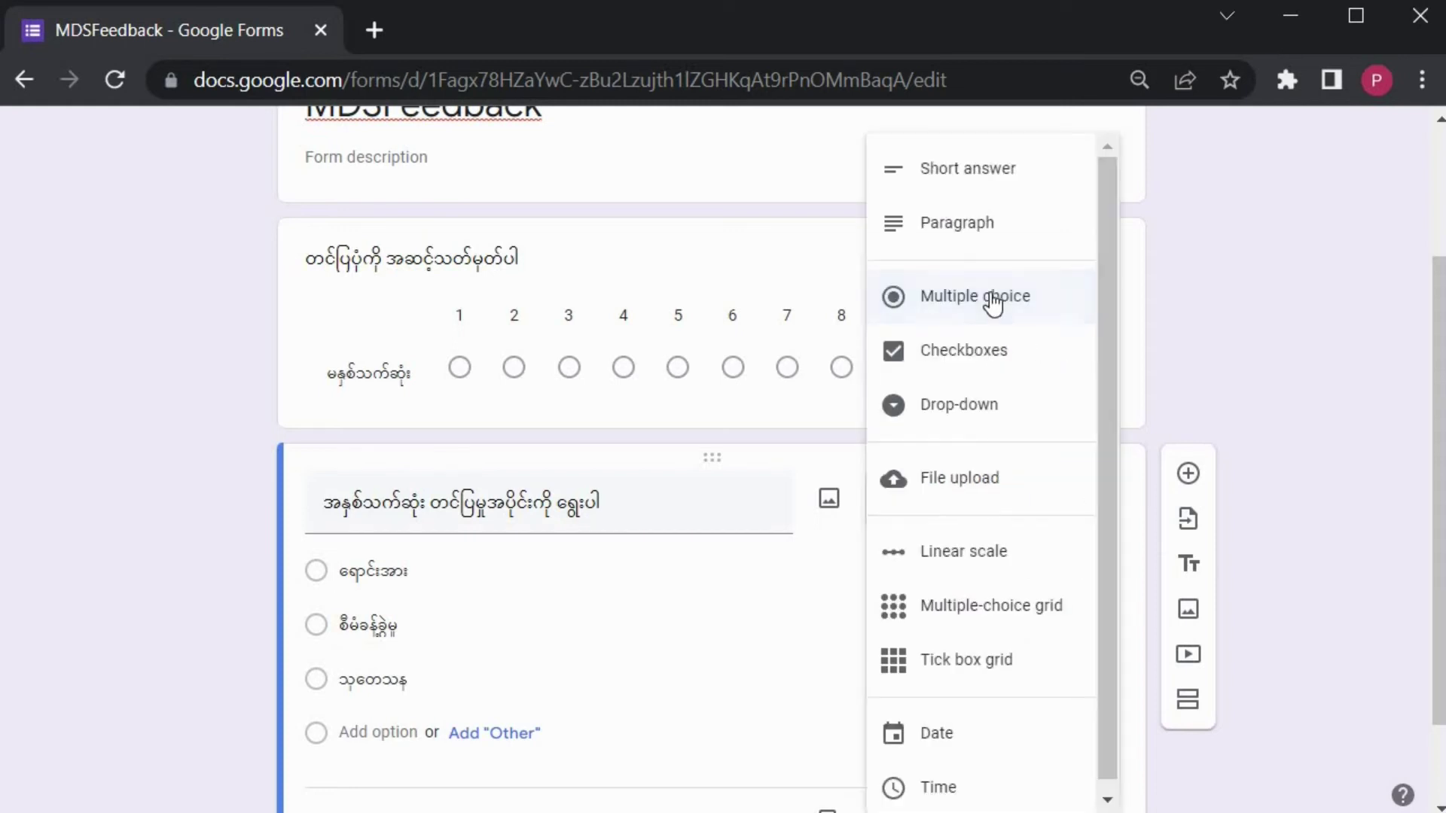
{"action": "left_click", "coordinate": [373, 534]}
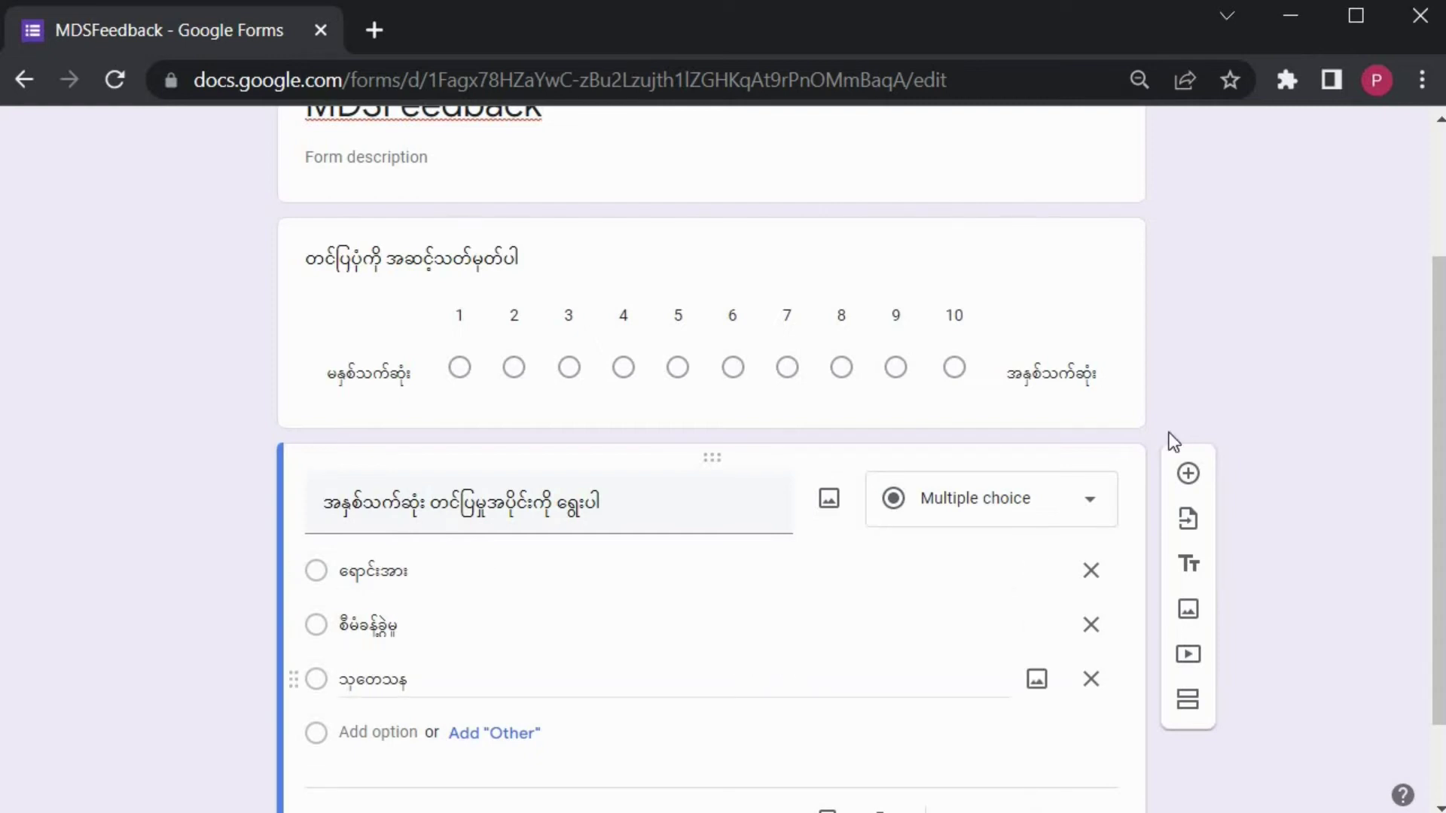
- Add a third question of type Short answer with the text "အခြားသော မှတ်ချက်များဖြည့်စွက်ရန်"
{"action": "scroll", "coordinate": [1172, 368], "scroll_direction": "up", "scroll_amount": 2}
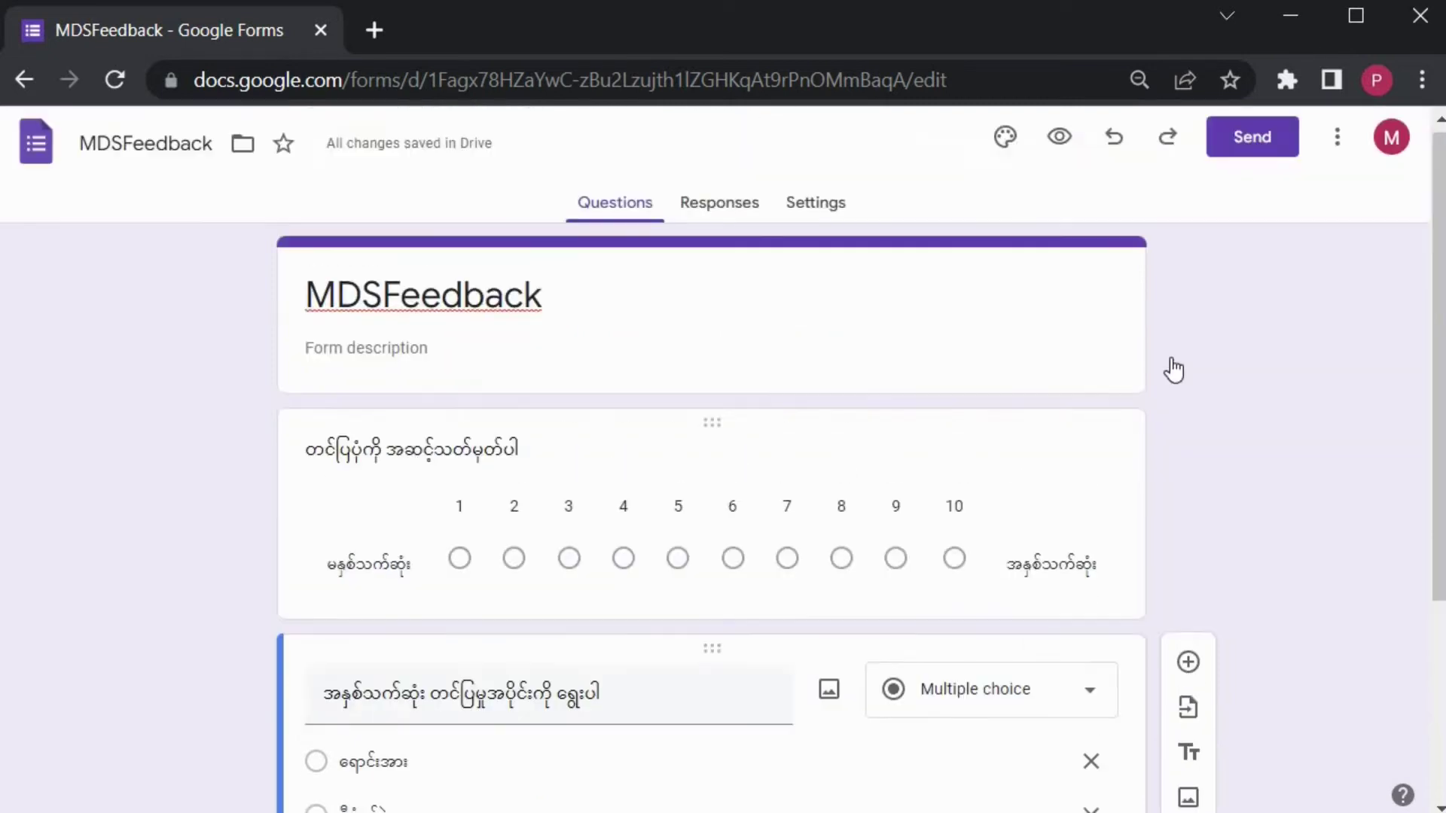
{"action": "scroll", "coordinate": [1172, 369], "scroll_direction": "down", "scroll_amount": 3}
{"action": "left_click", "coordinate": [1188, 362]}
{"action": "left_click", "coordinate": [991, 495]}
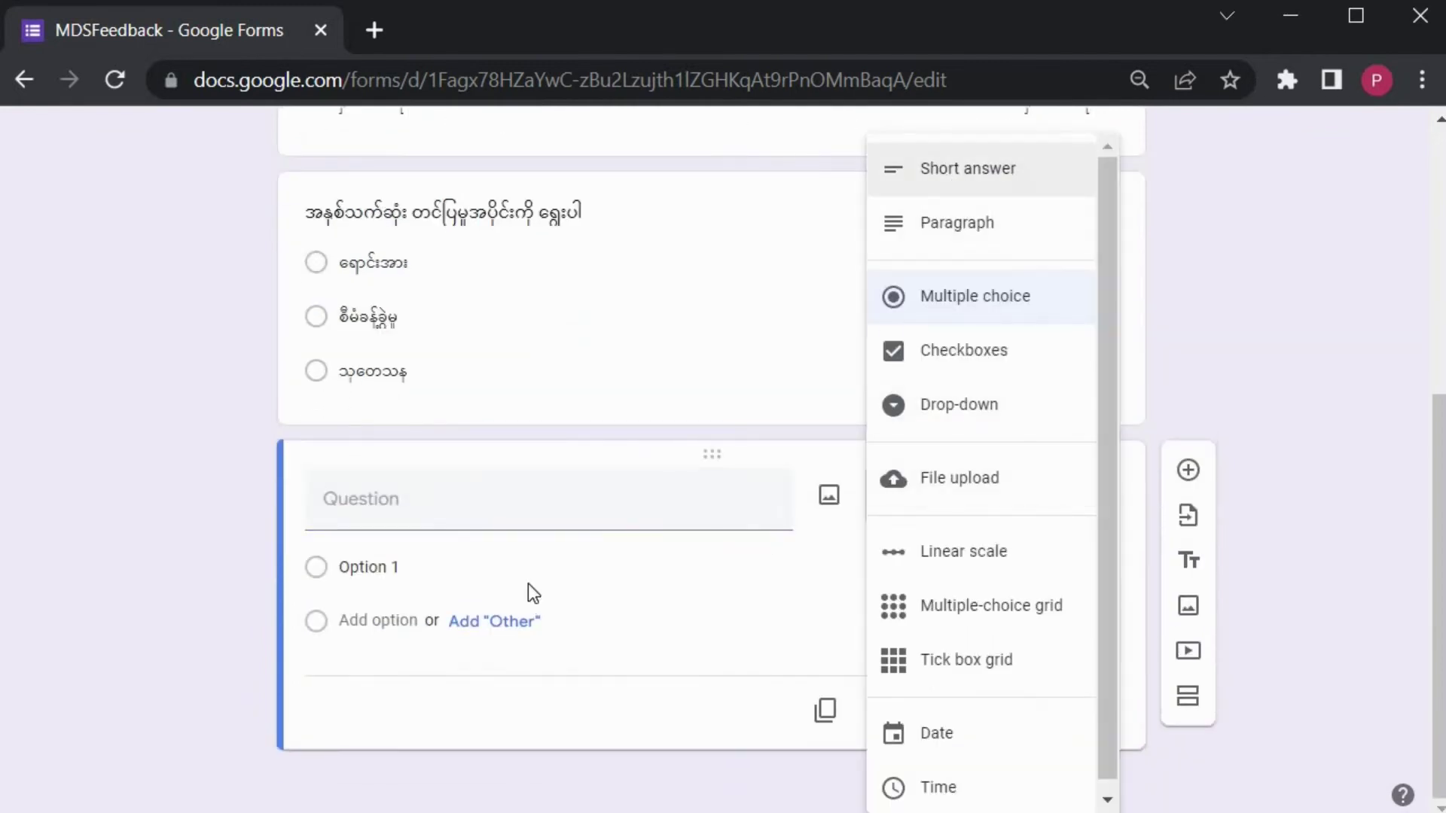
{"action": "left_click", "coordinate": [967, 169]}
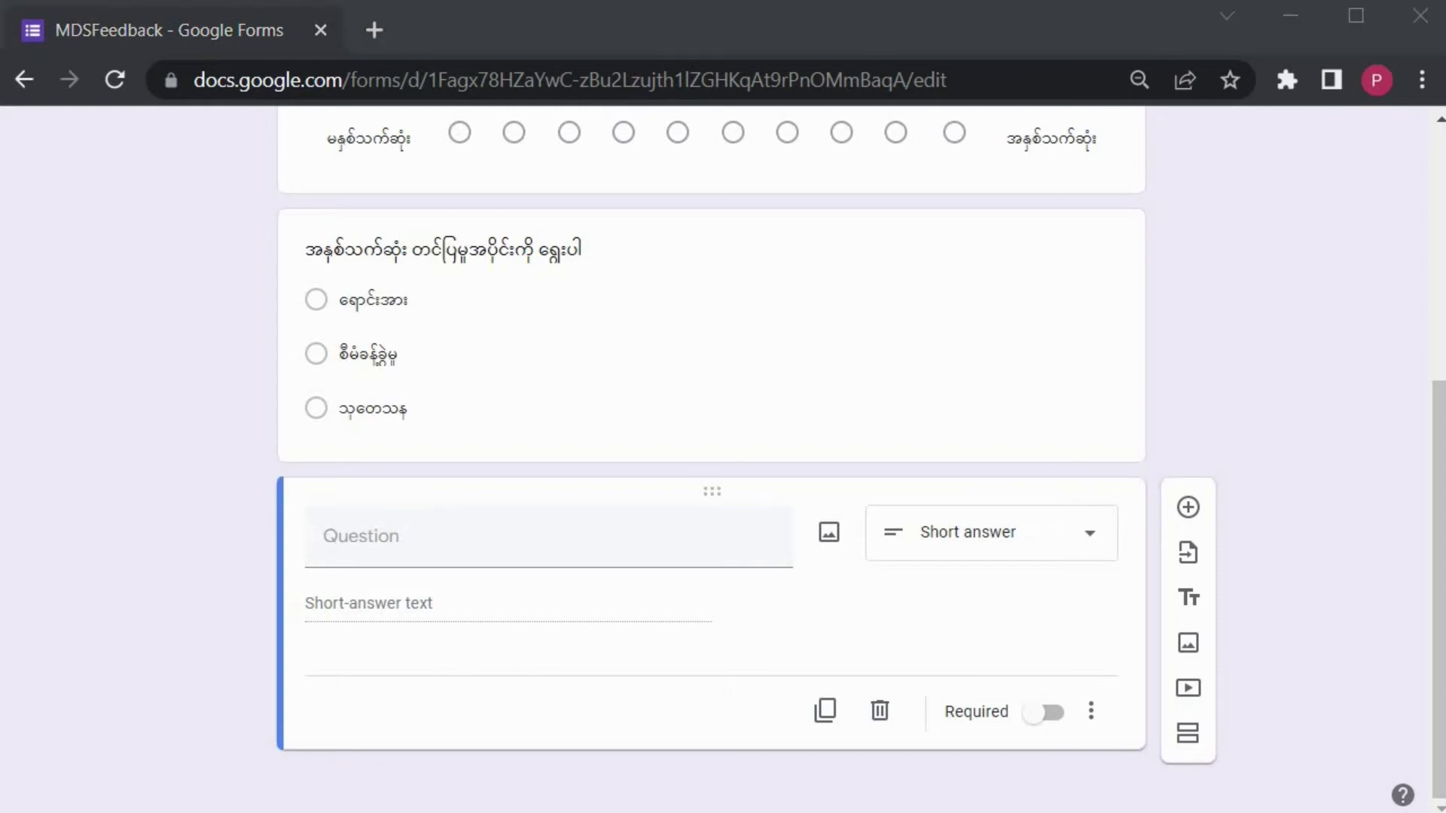
{"action": "left_click", "coordinate": [432, 529]}
{"action": "type", "text": "အခြားသော မှတ်ချက်များဖြည့်စွက်ရန်"}
{"action": "left_click", "coordinate": [491, 595]}
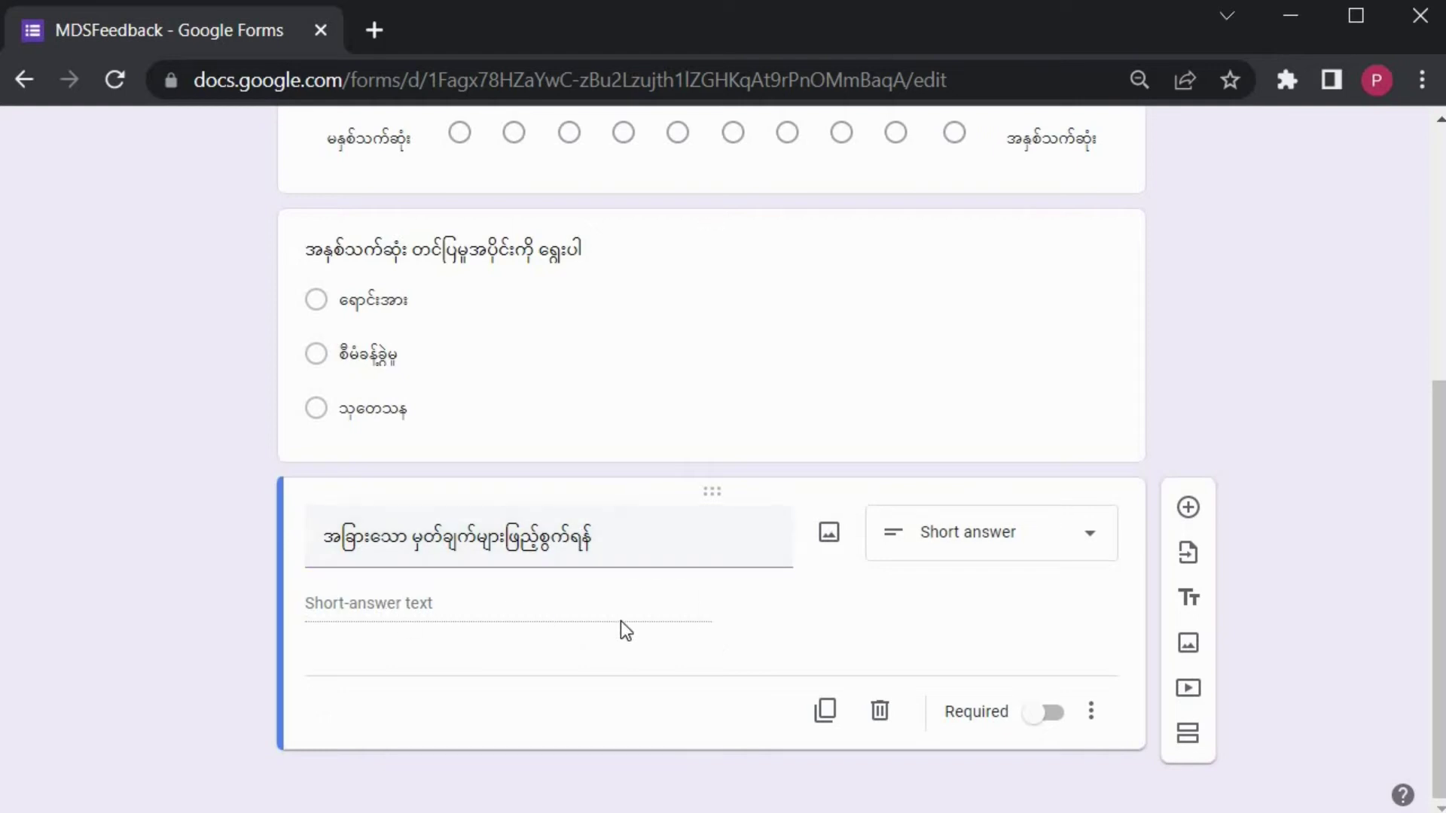
- Make the multiple-choice question "အနှစ်သက်ဆုံး တင်ပြမှုအပိုင်းကို ရွေးပါ" required
{"action": "scroll", "coordinate": [903, 497], "scroll_direction": "up", "scroll_amount": 5}
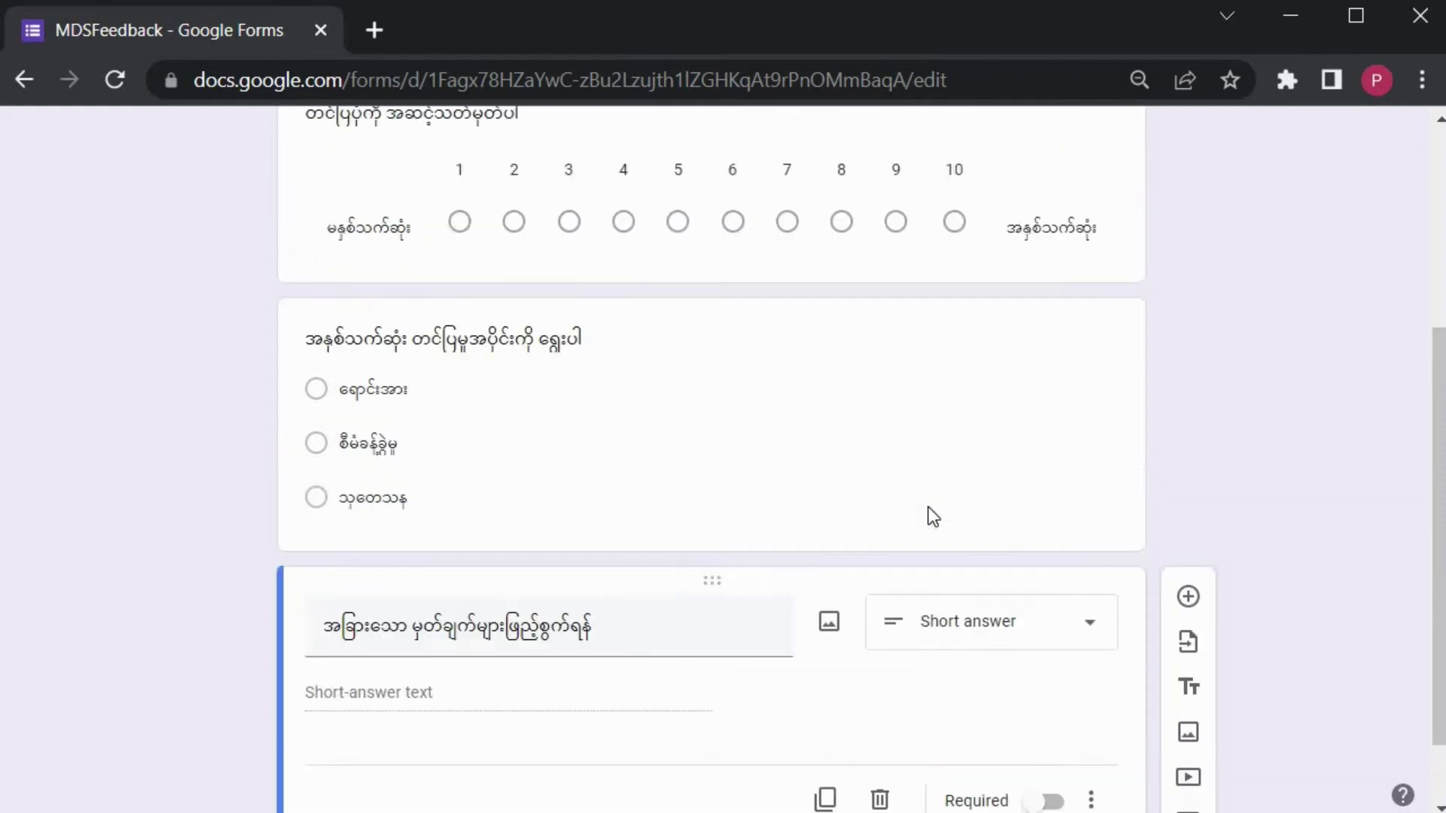
{"action": "scroll", "coordinate": [1065, 433], "scroll_direction": "down", "scroll_amount": 3}
{"action": "left_click", "coordinate": [1065, 442]}
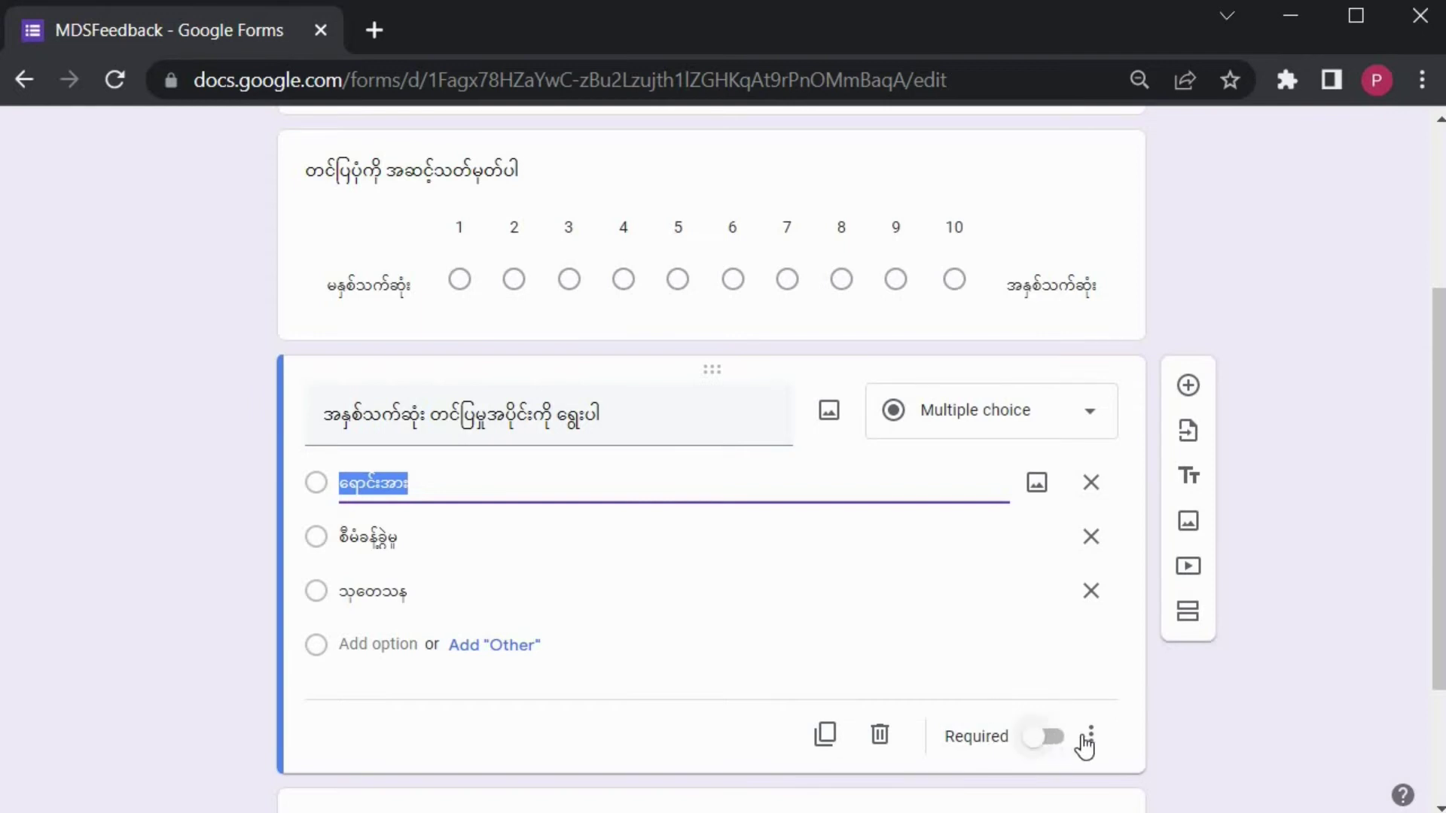
{"action": "left_click", "coordinate": [1057, 736]}
- Make the linear scale question "တင်ပြပုံကို အဆင့်သတ်မှတ်ပါ" required, leaving the short-answer comment question optional
{"action": "left_click", "coordinate": [1026, 198]}
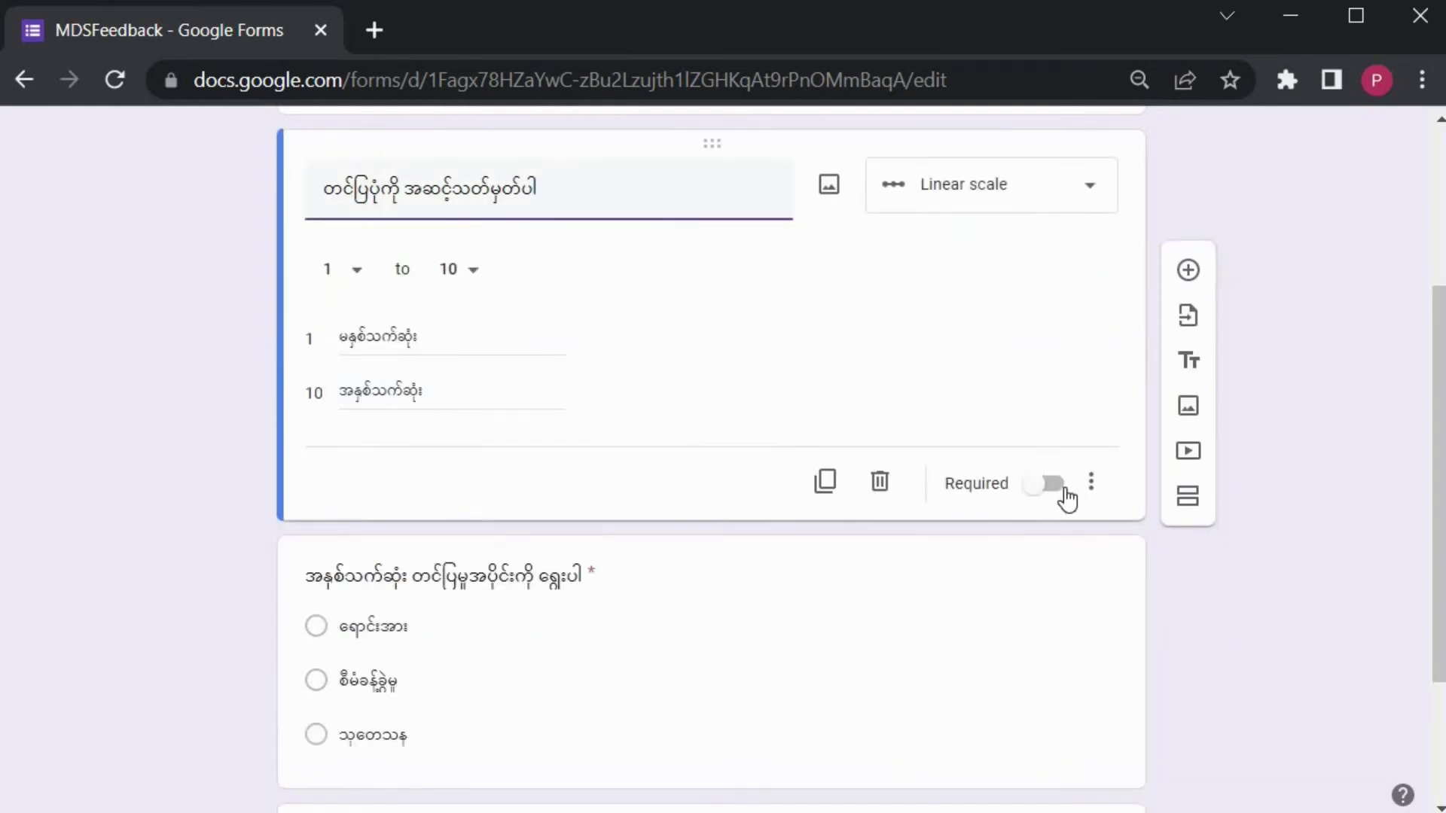
{"action": "left_click", "coordinate": [1092, 483]}
{"action": "left_click", "coordinate": [848, 536]}
{"action": "left_click", "coordinate": [1042, 481]}
{"action": "scroll", "coordinate": [846, 500], "scroll_direction": "down", "scroll_amount": 1}
{"action": "scroll", "coordinate": [850, 509], "scroll_direction": "down", "scroll_amount": 1}
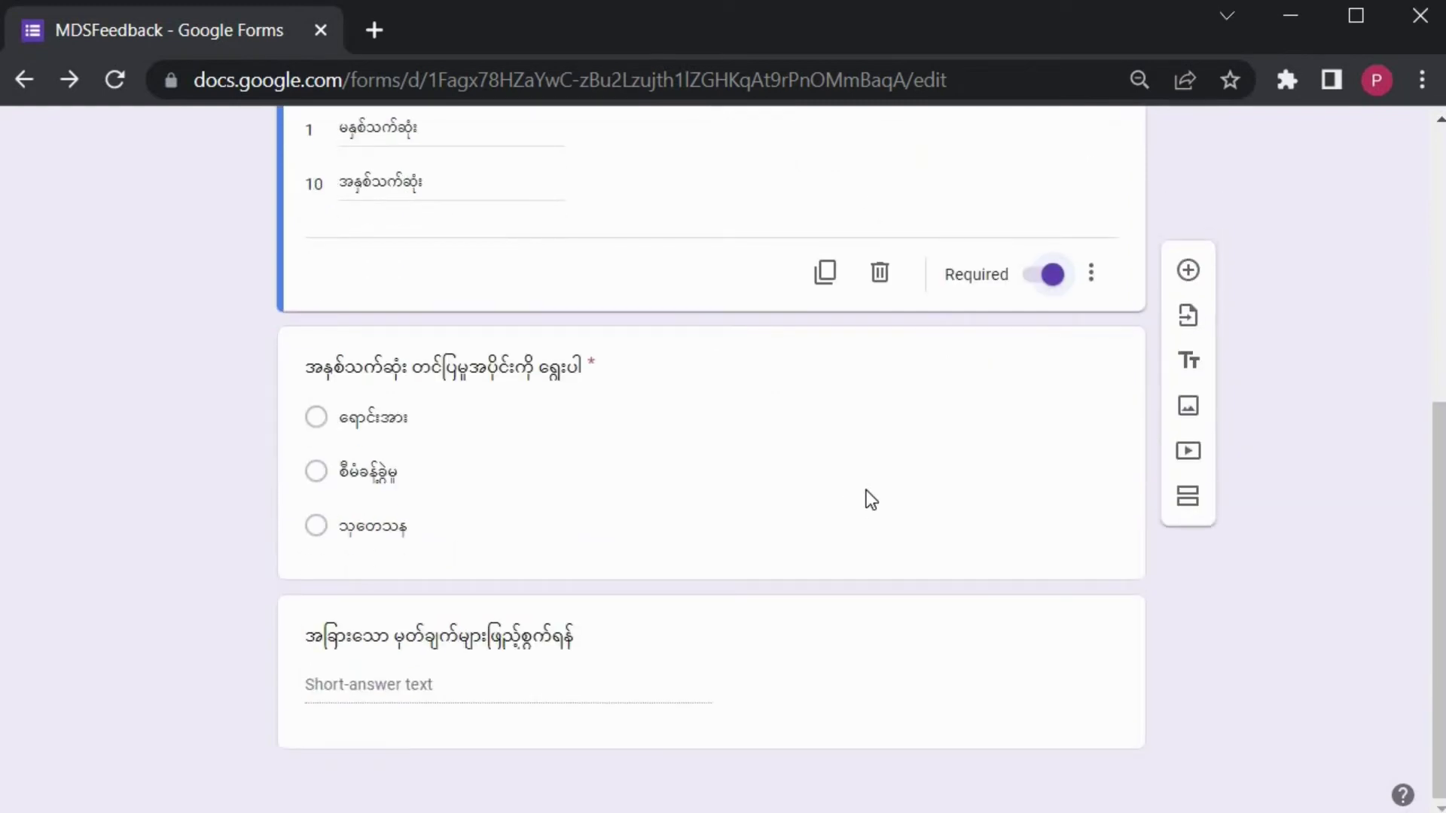
{"action": "left_click", "coordinate": [845, 585]}
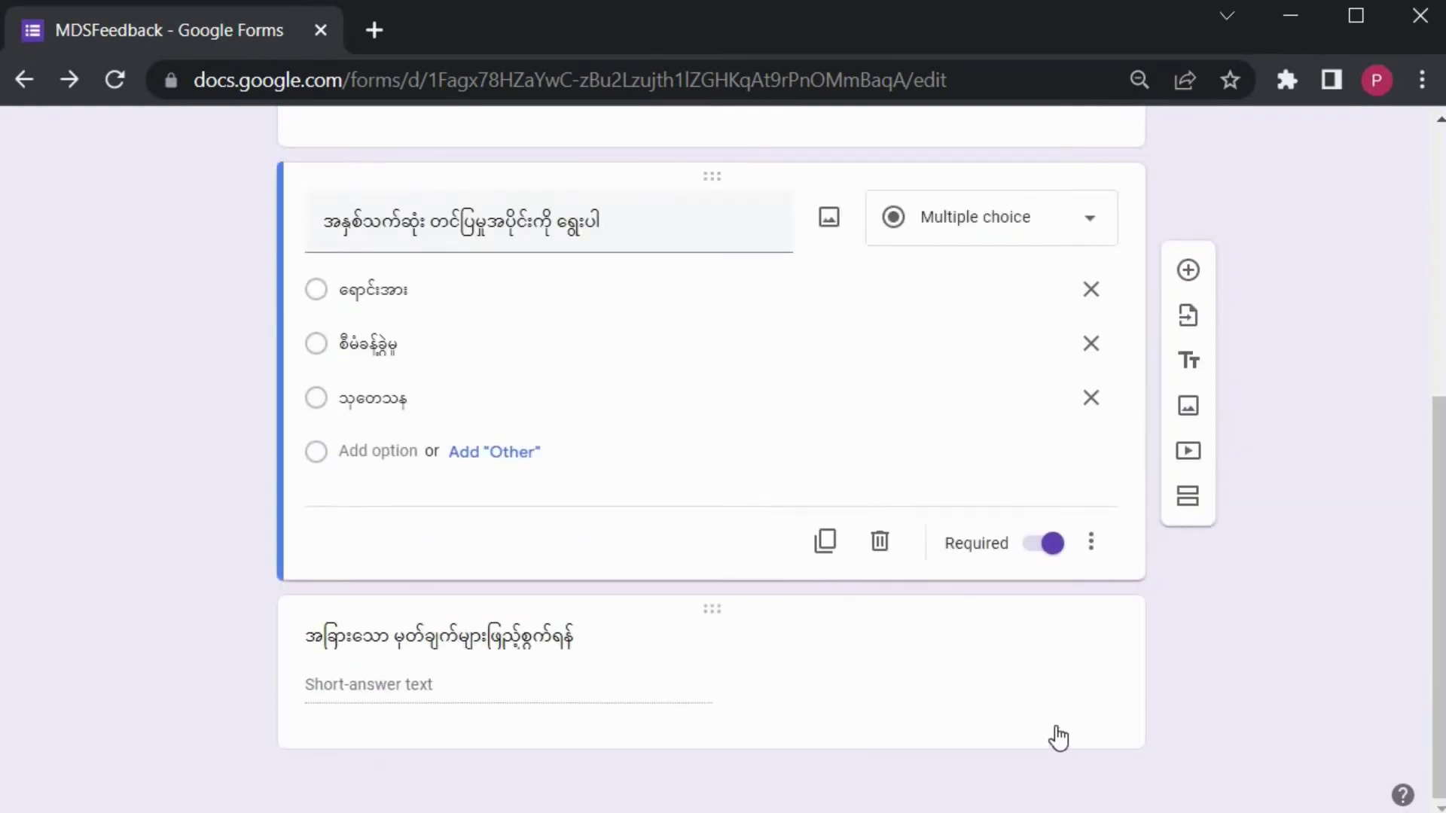
{"action": "left_click", "coordinate": [1055, 736]}
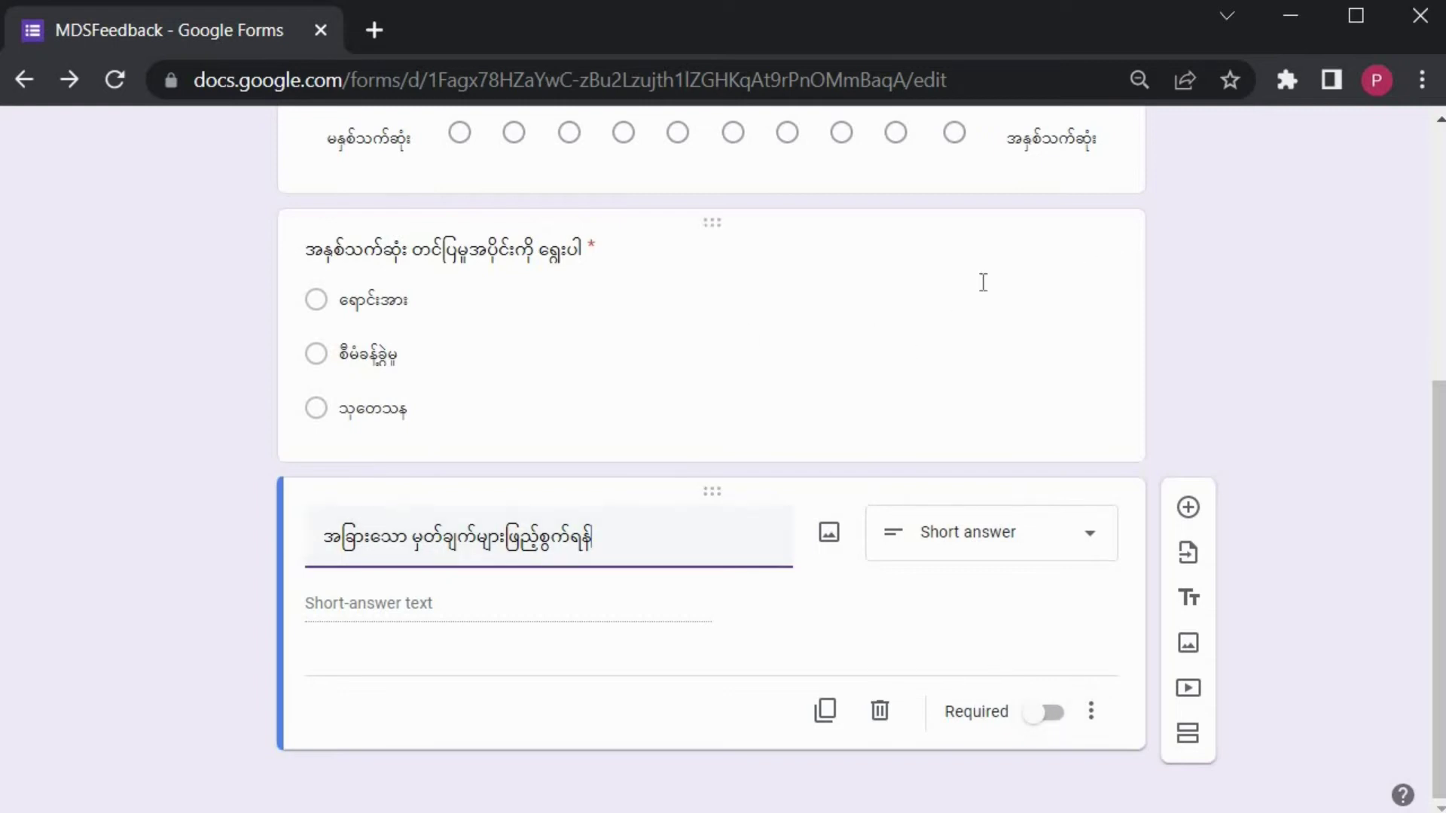
- Preview the form, look through all three questions down to the submit area, and close the preview
{"action": "scroll", "coordinate": [982, 282], "scroll_direction": "up", "scroll_amount": 6}
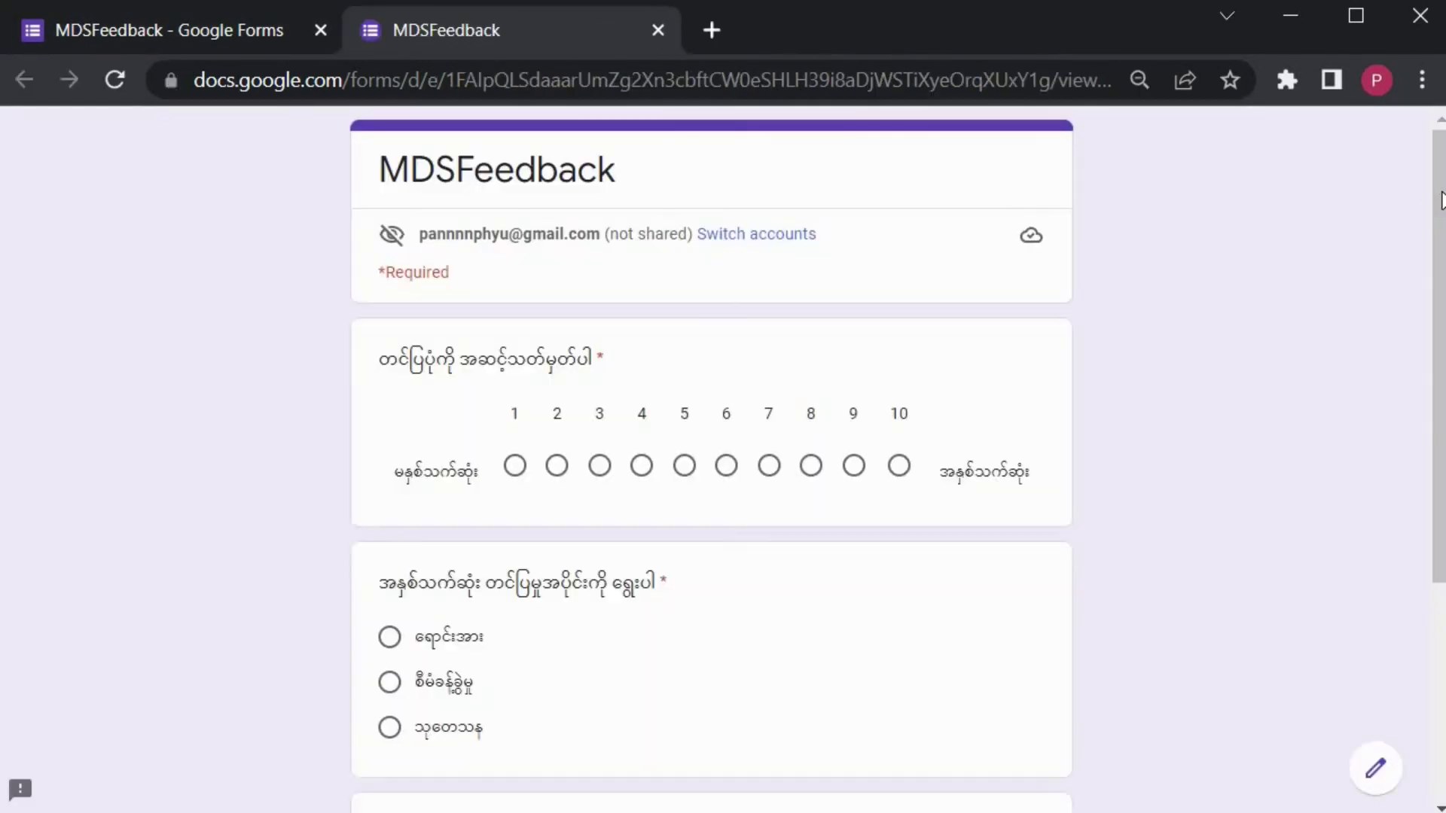
{"action": "scroll", "coordinate": [1440, 264], "scroll_direction": "down", "scroll_amount": 3}
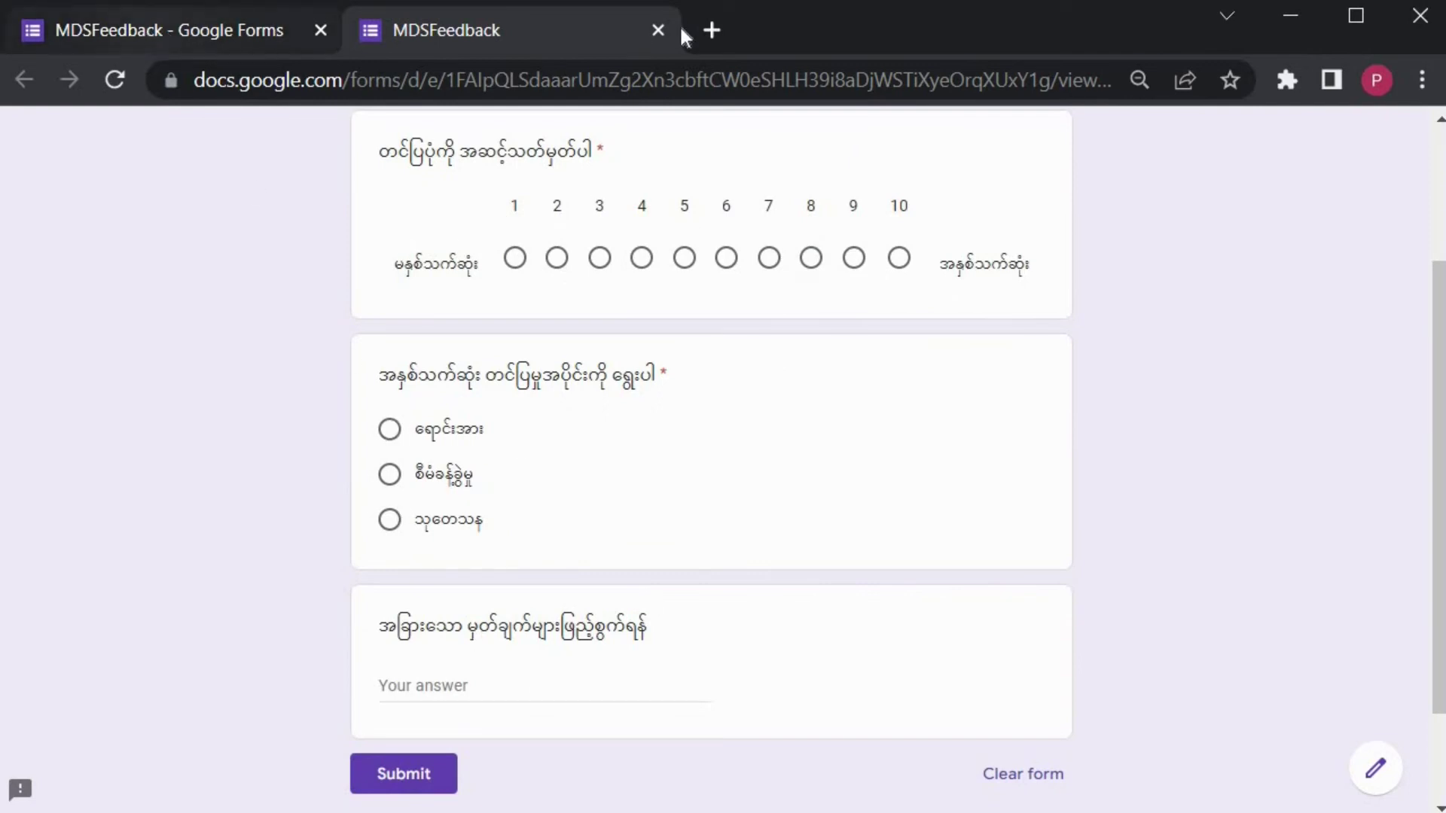
{"action": "left_click", "coordinate": [655, 30]}
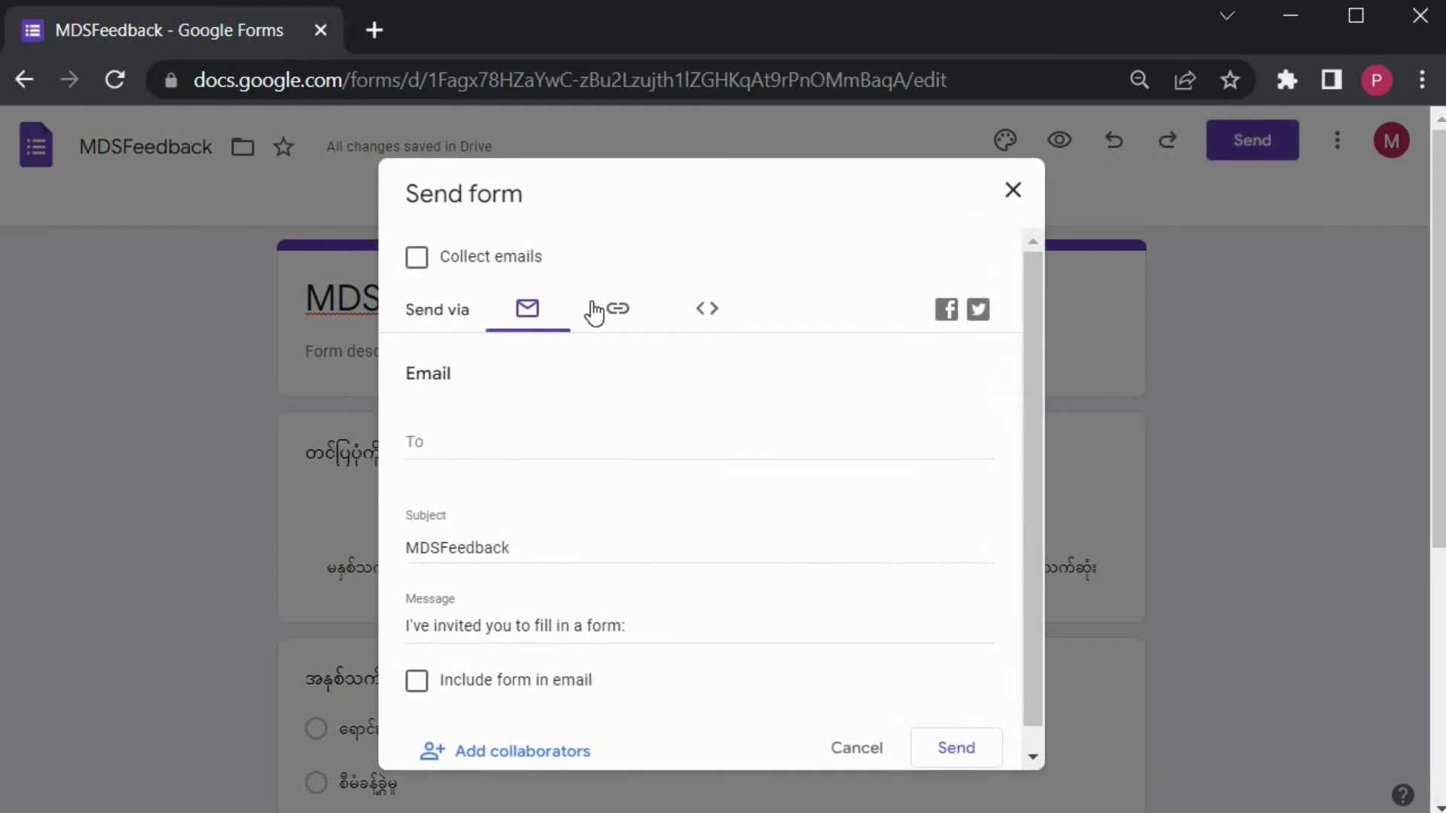
- Choose sending the form by link and copy the full, unshortened link
{"action": "left_click", "coordinate": [635, 319]}
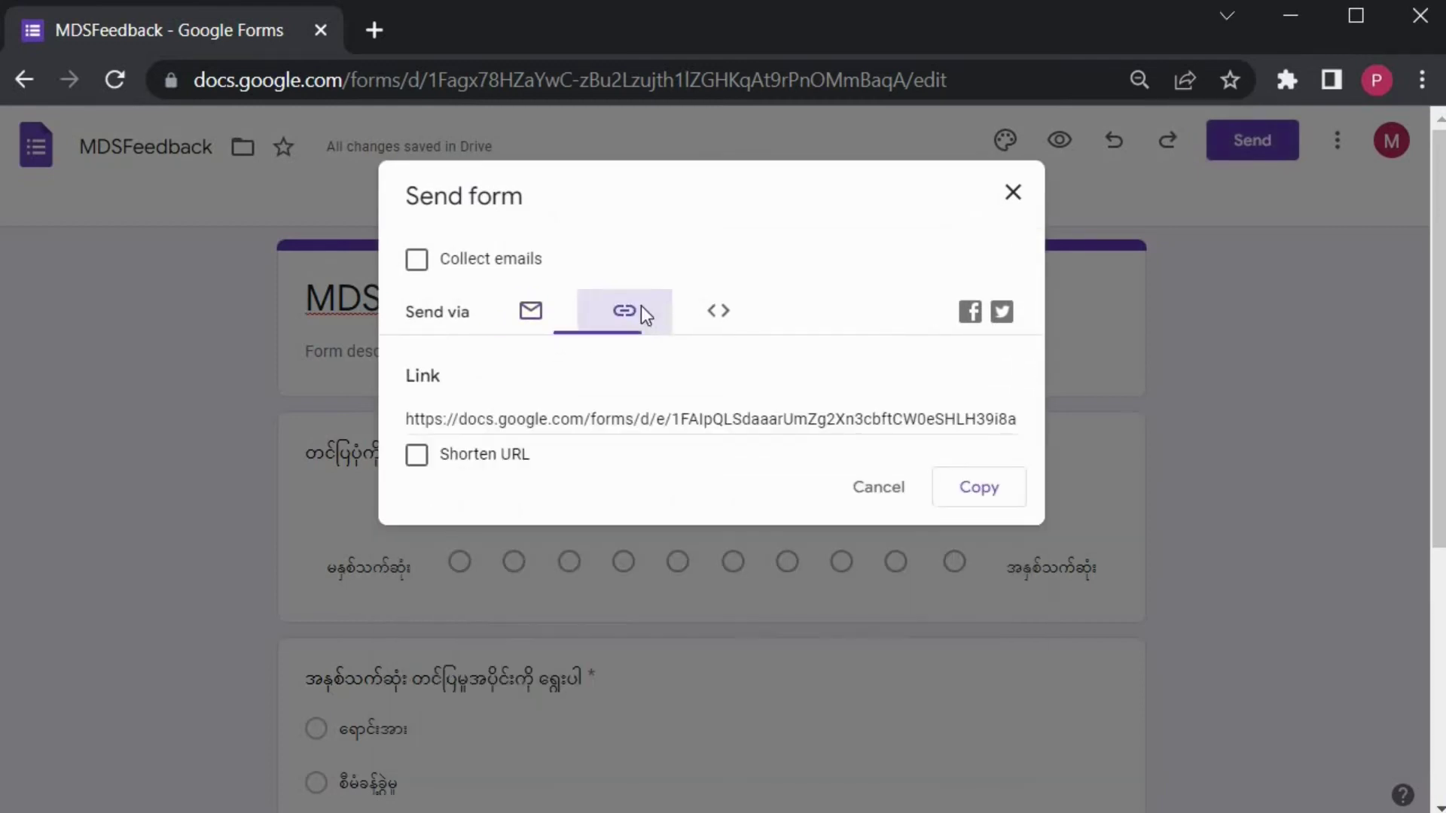
{"action": "left_click", "coordinate": [417, 458]}
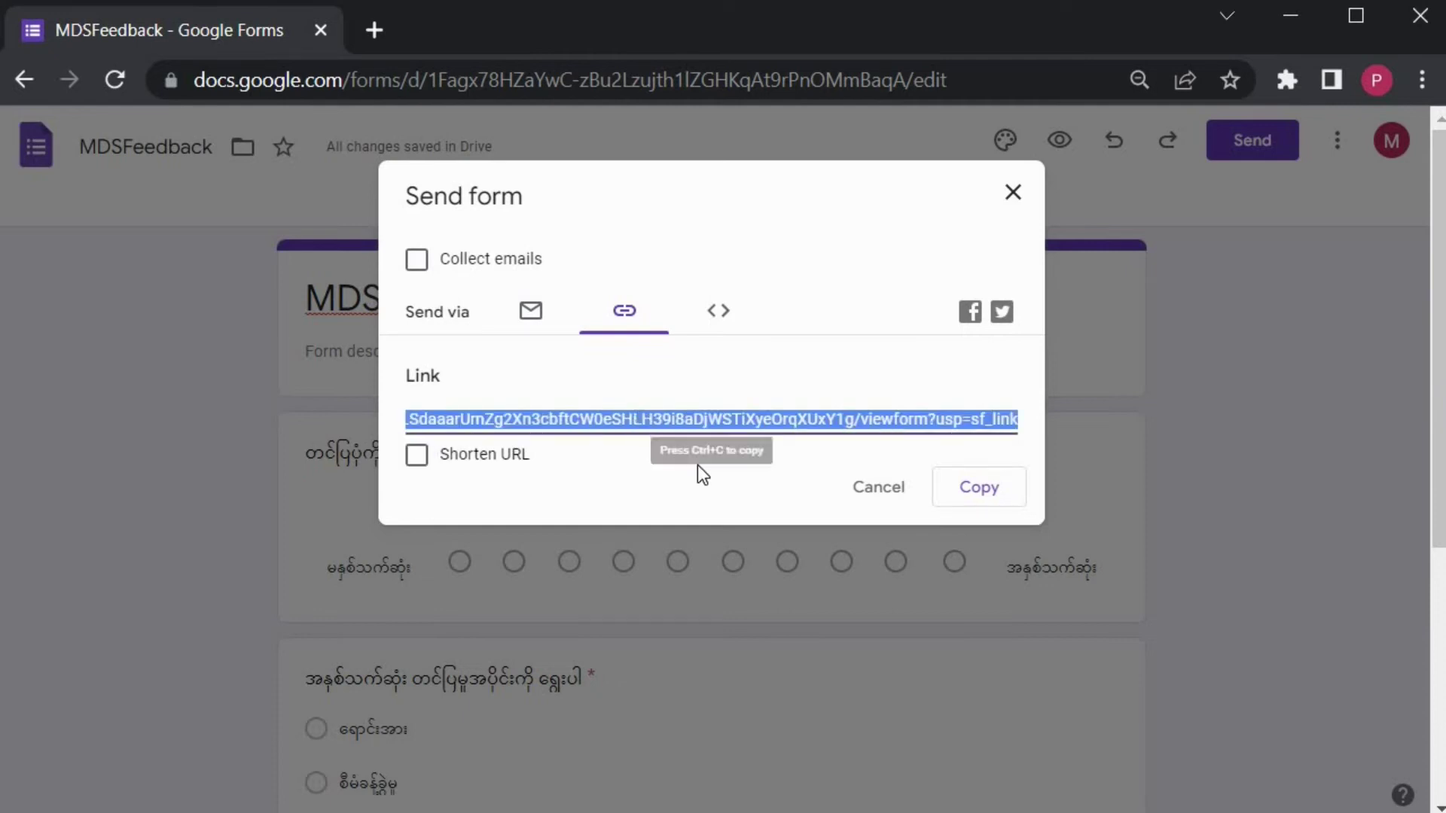
{"action": "right_click", "coordinate": [636, 418]}
{"action": "left_click", "coordinate": [894, 426]}
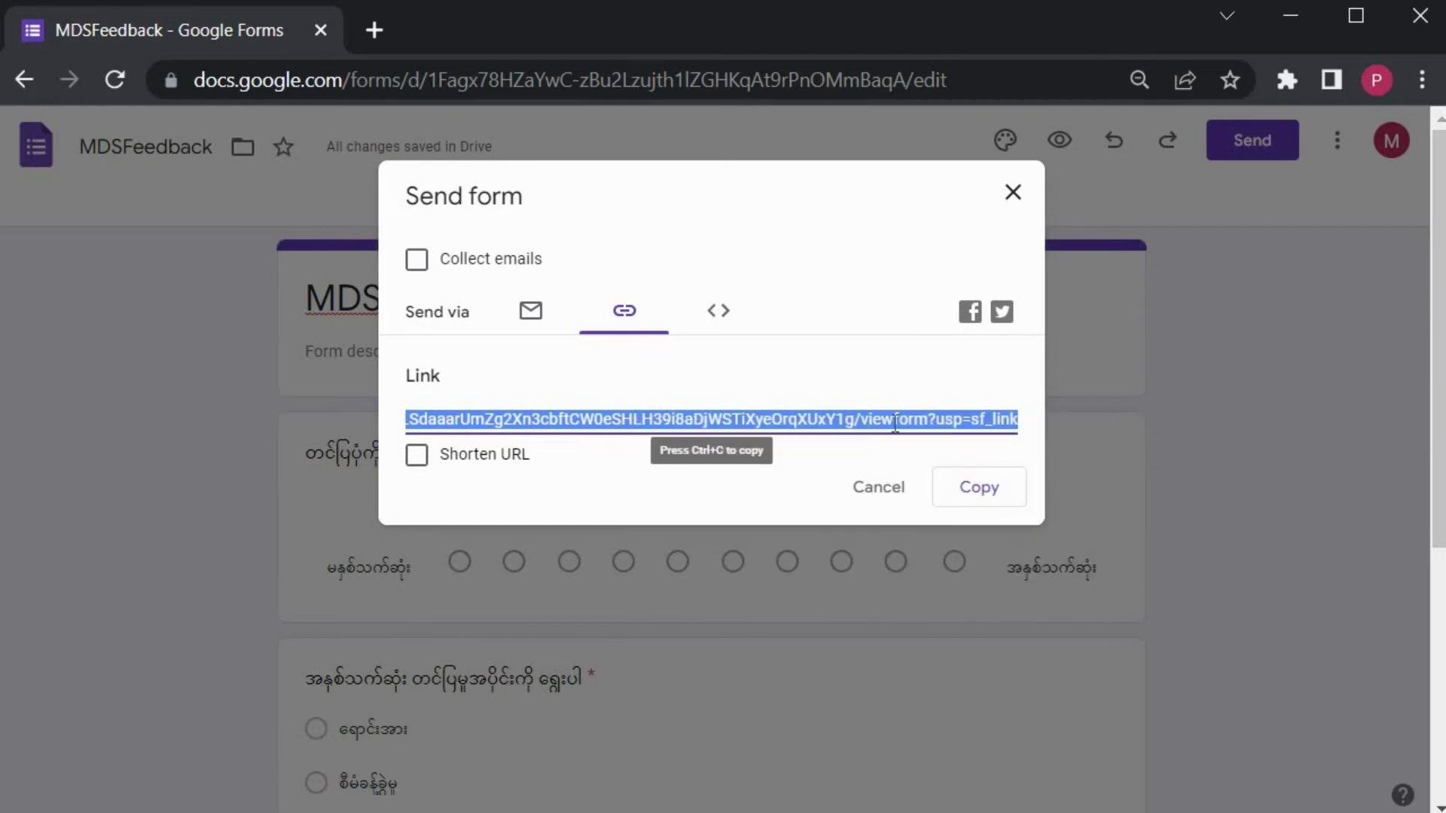
{"action": "left_click", "coordinate": [996, 509]}
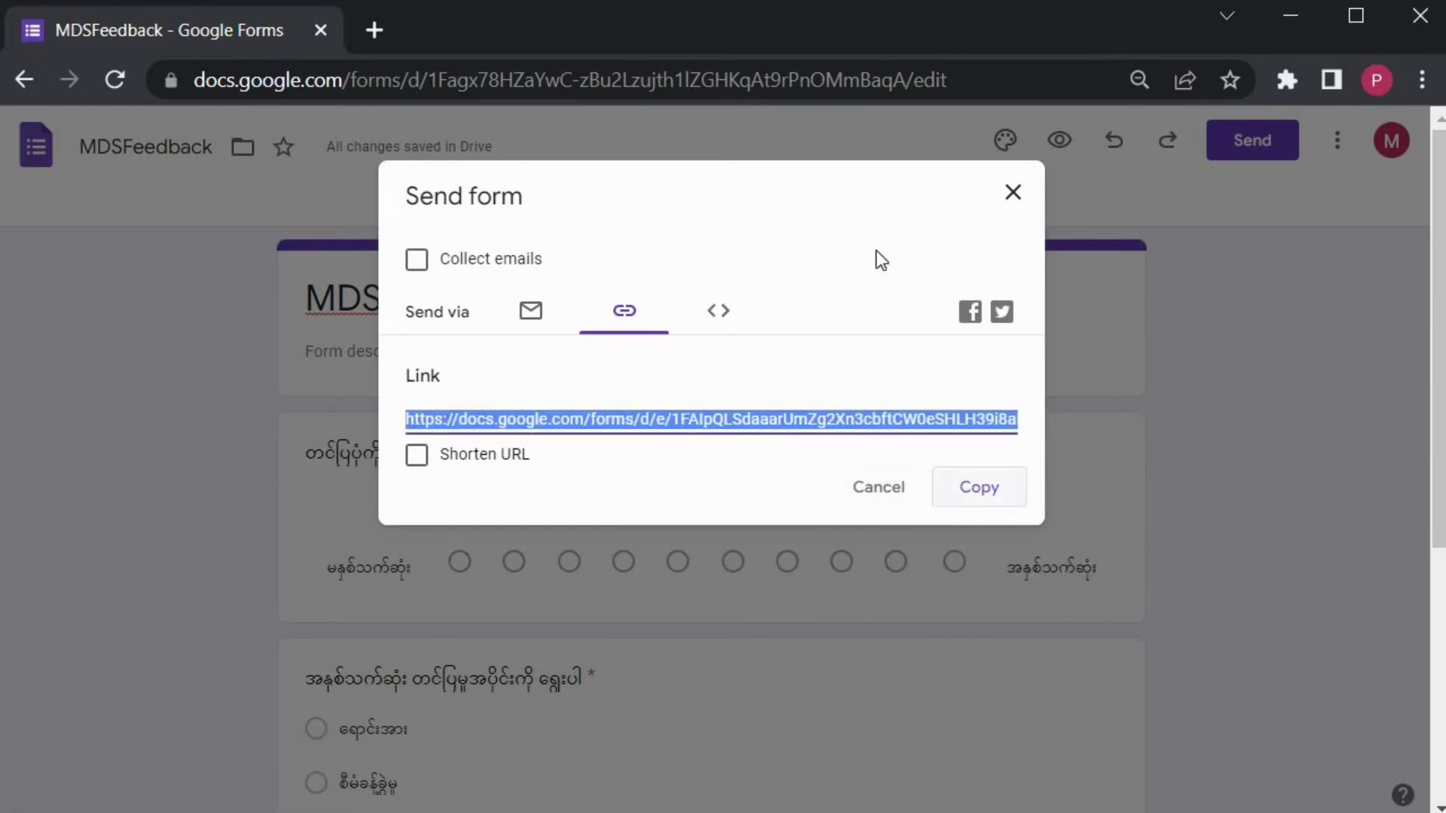
{"action": "left_click", "coordinate": [979, 487]}
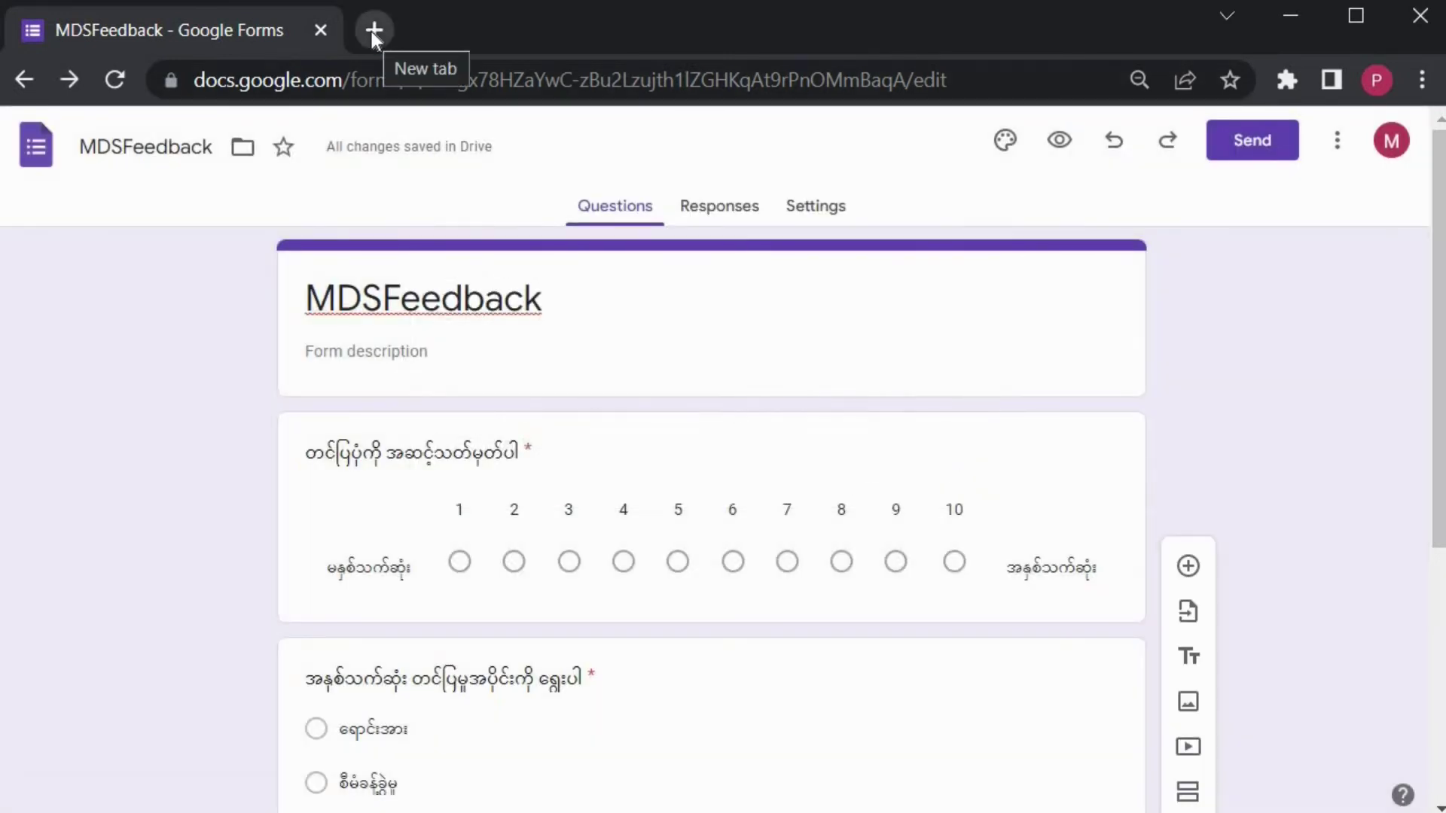
- Switch to Google Data Studio in a new browser tab and open the Project 5 report for editing
{"action": "left_click", "coordinate": [372, 30]}
{"action": "type", "text": "data"}
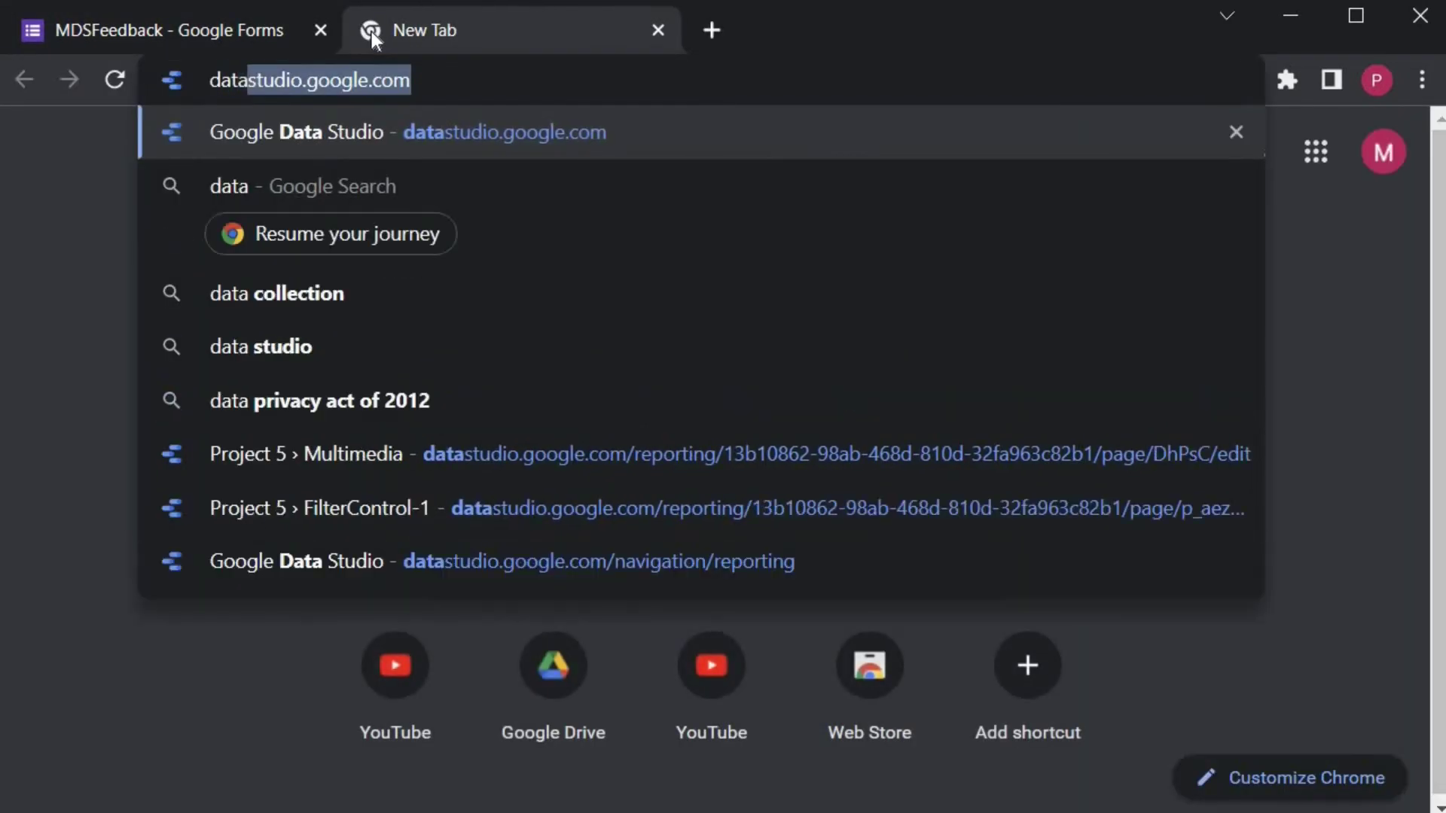
{"action": "key", "text": "Return"}
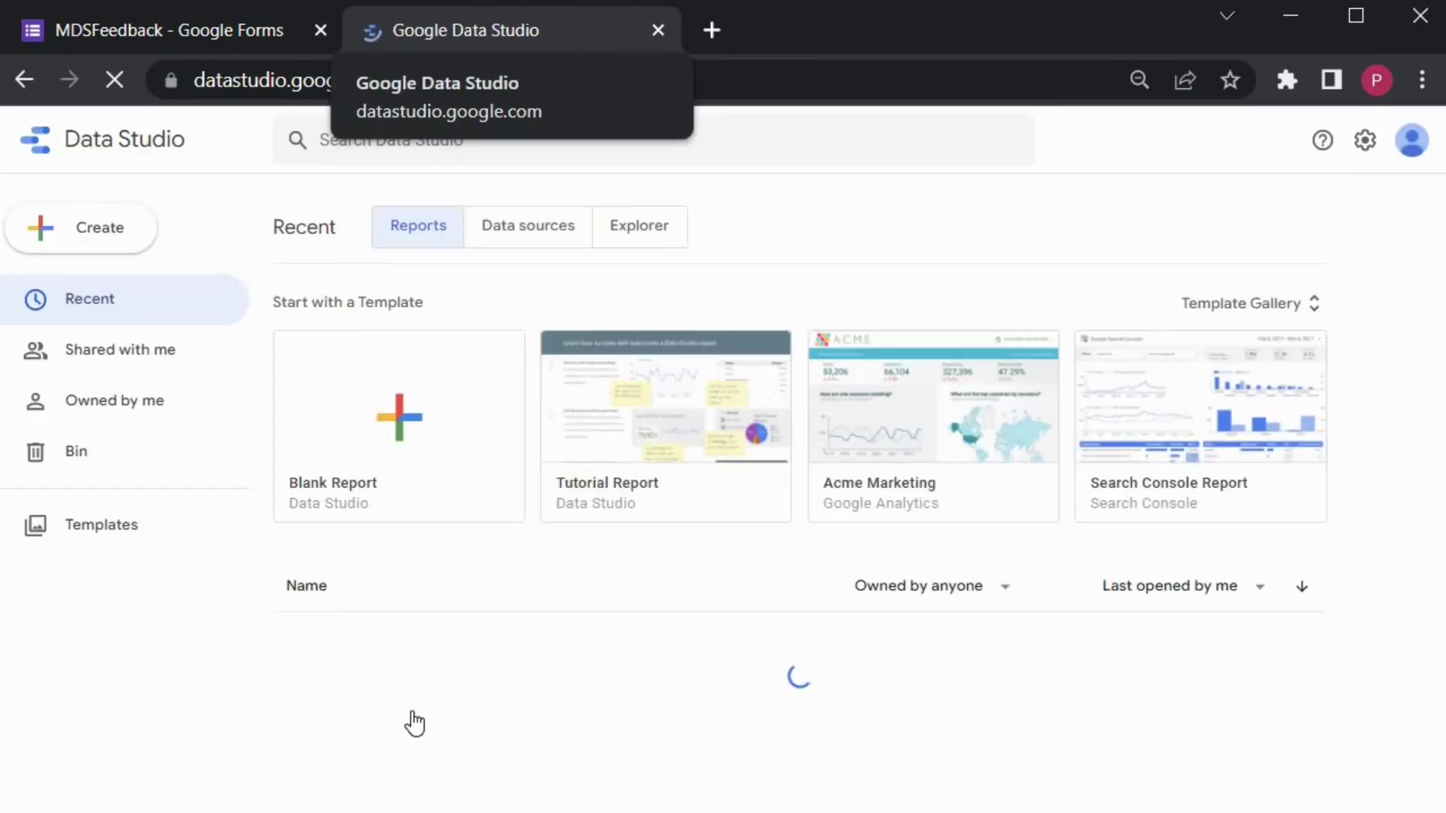
{"action": "left_click", "coordinate": [339, 539]}
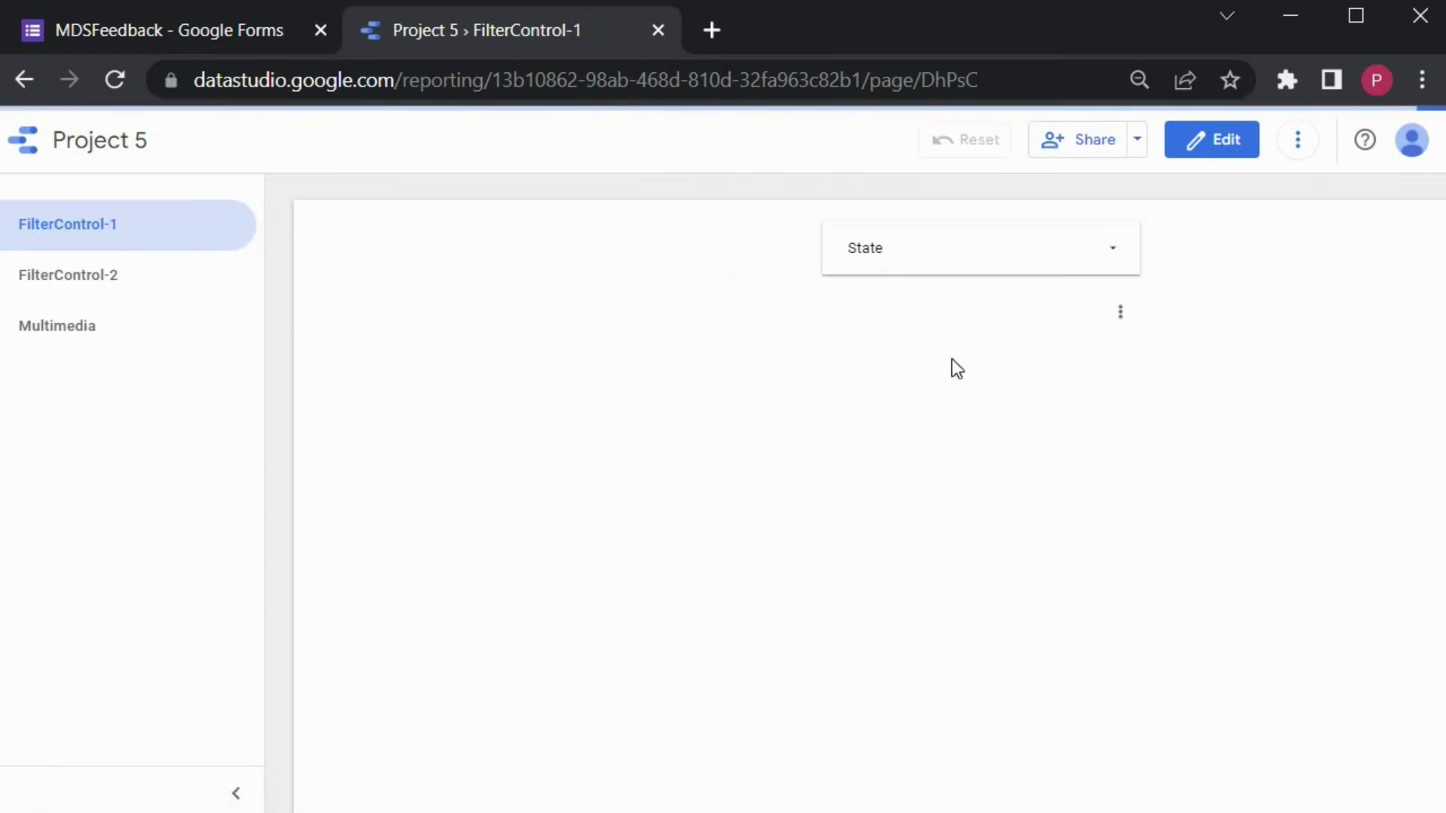
{"action": "left_click", "coordinate": [1194, 143]}
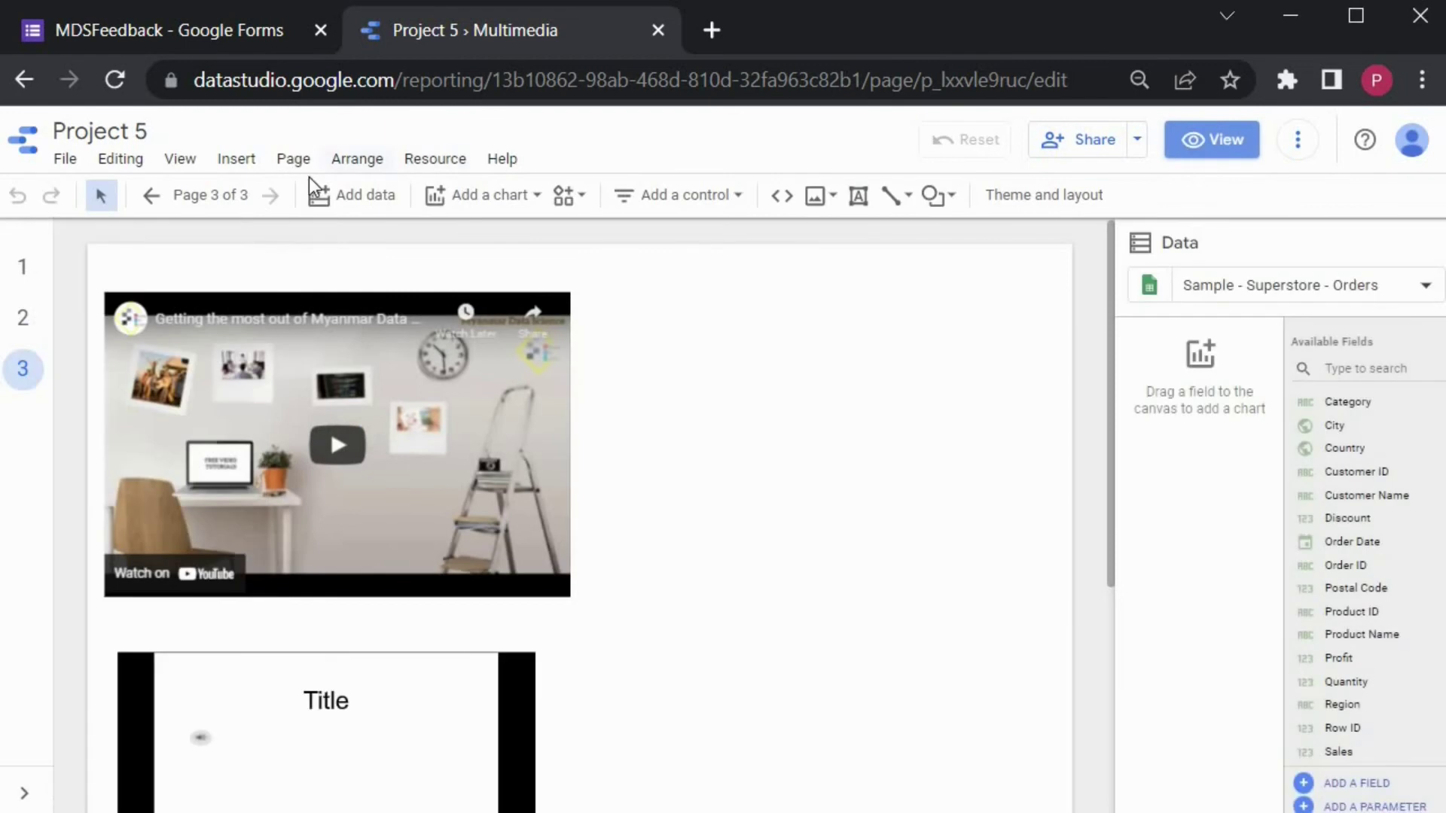
- Add a fourth page to the Project 5 report and rename it FeedbackForm
{"action": "left_click", "coordinate": [296, 161]}
{"action": "left_click", "coordinate": [324, 197]}
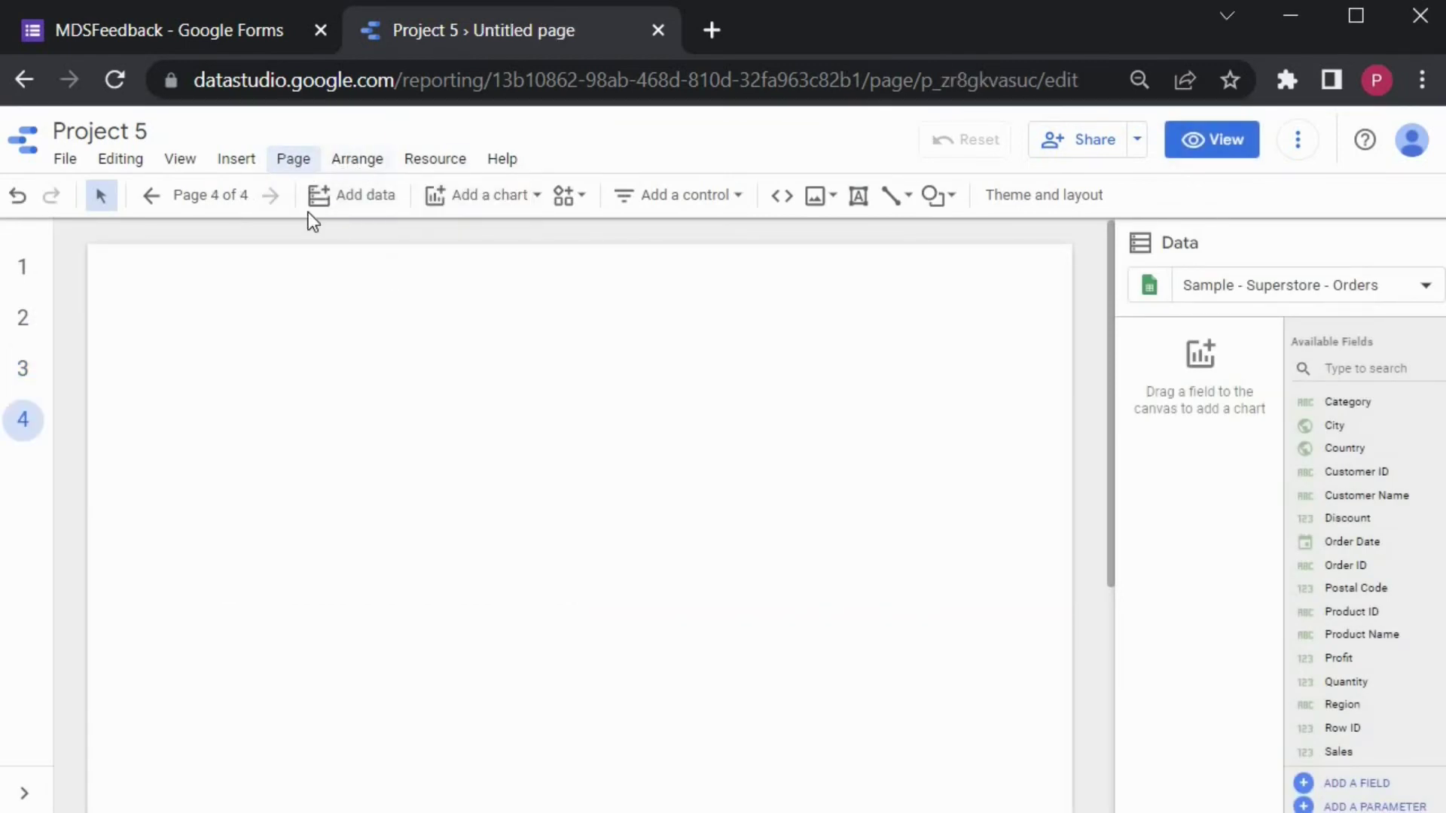
{"action": "left_click", "coordinate": [347, 160]}
{"action": "left_click", "coordinate": [301, 160]}
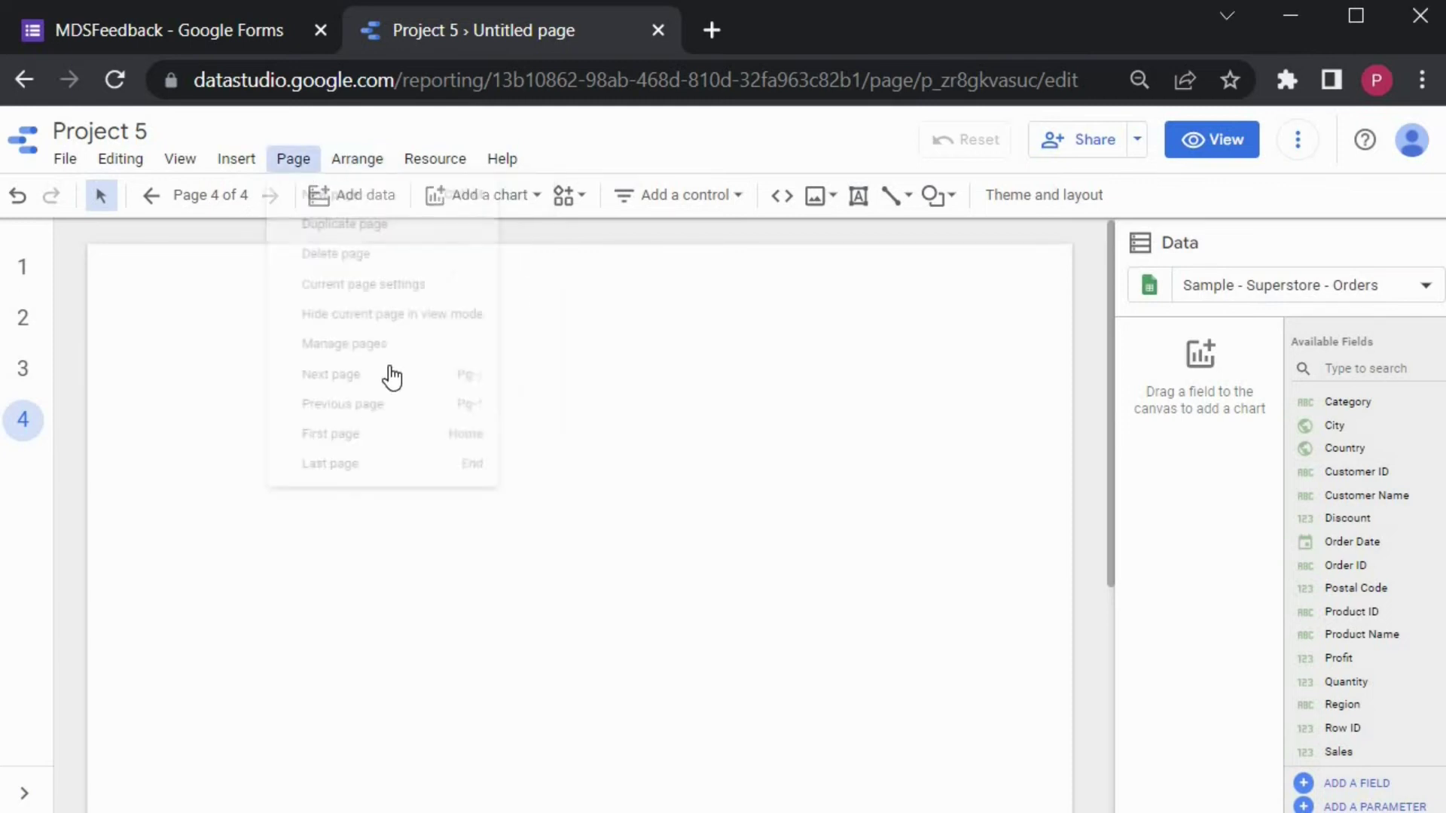
{"action": "key", "text": "Return"}
{"action": "left_click", "coordinate": [1420, 503]}
{"action": "left_click", "coordinate": [1323, 515]}
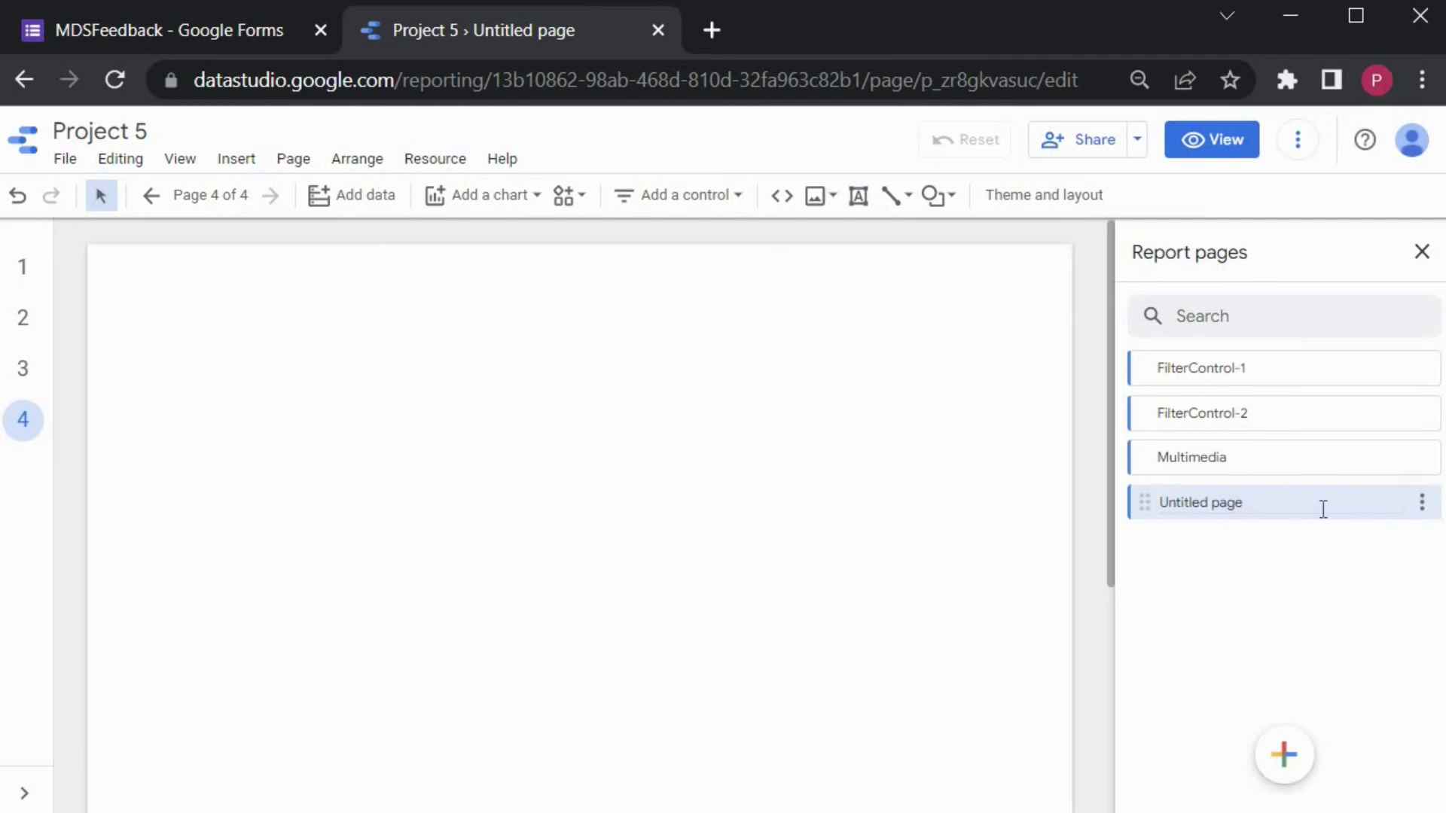
{"action": "type", "text": "FeedbackForm"}
{"action": "key", "text": "Return"}
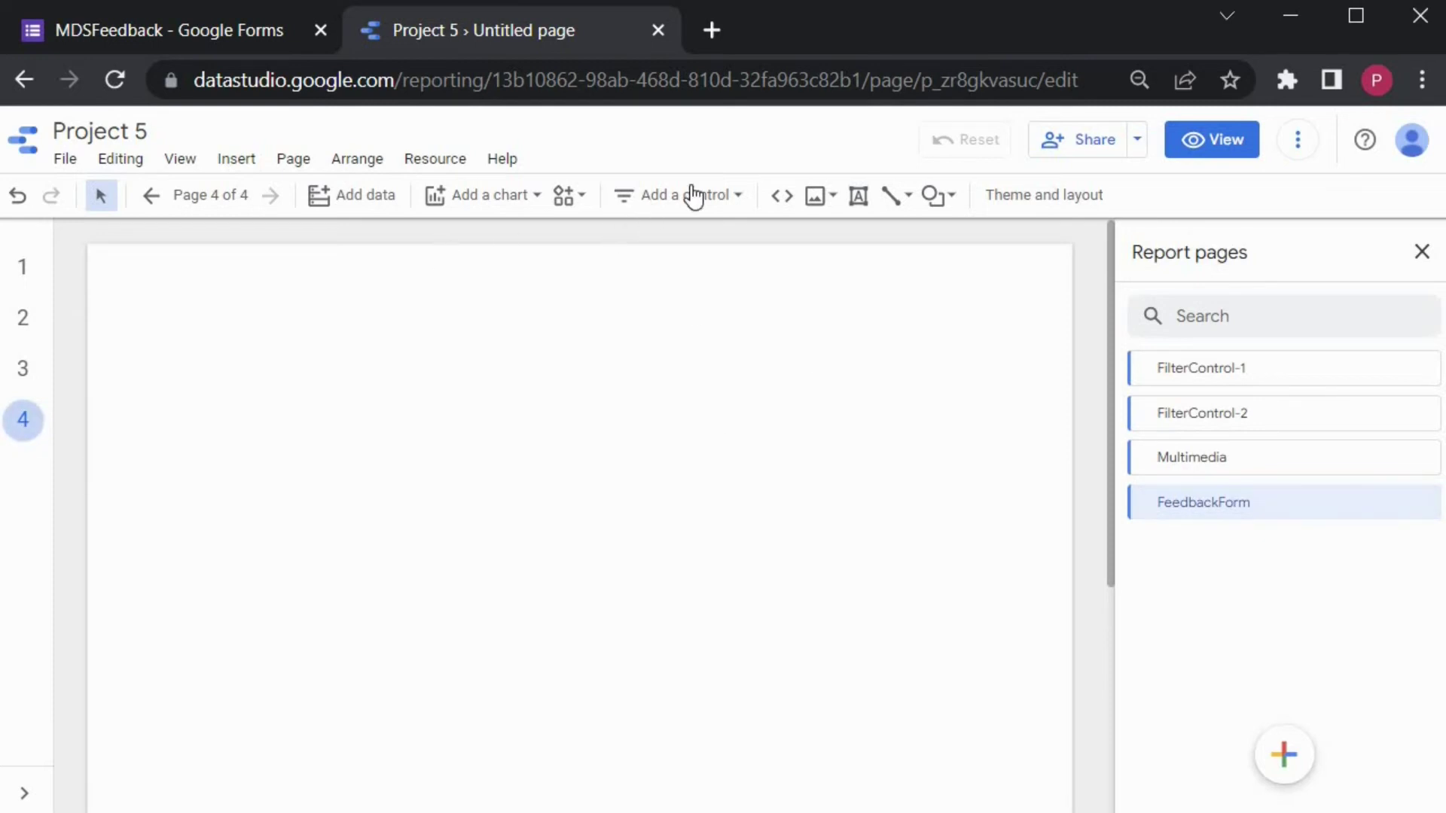
- Draw a large URL Embed frame on the FeedbackForm page and move it slightly toward the page's upper-left corner
{"action": "left_click", "coordinate": [784, 197]}
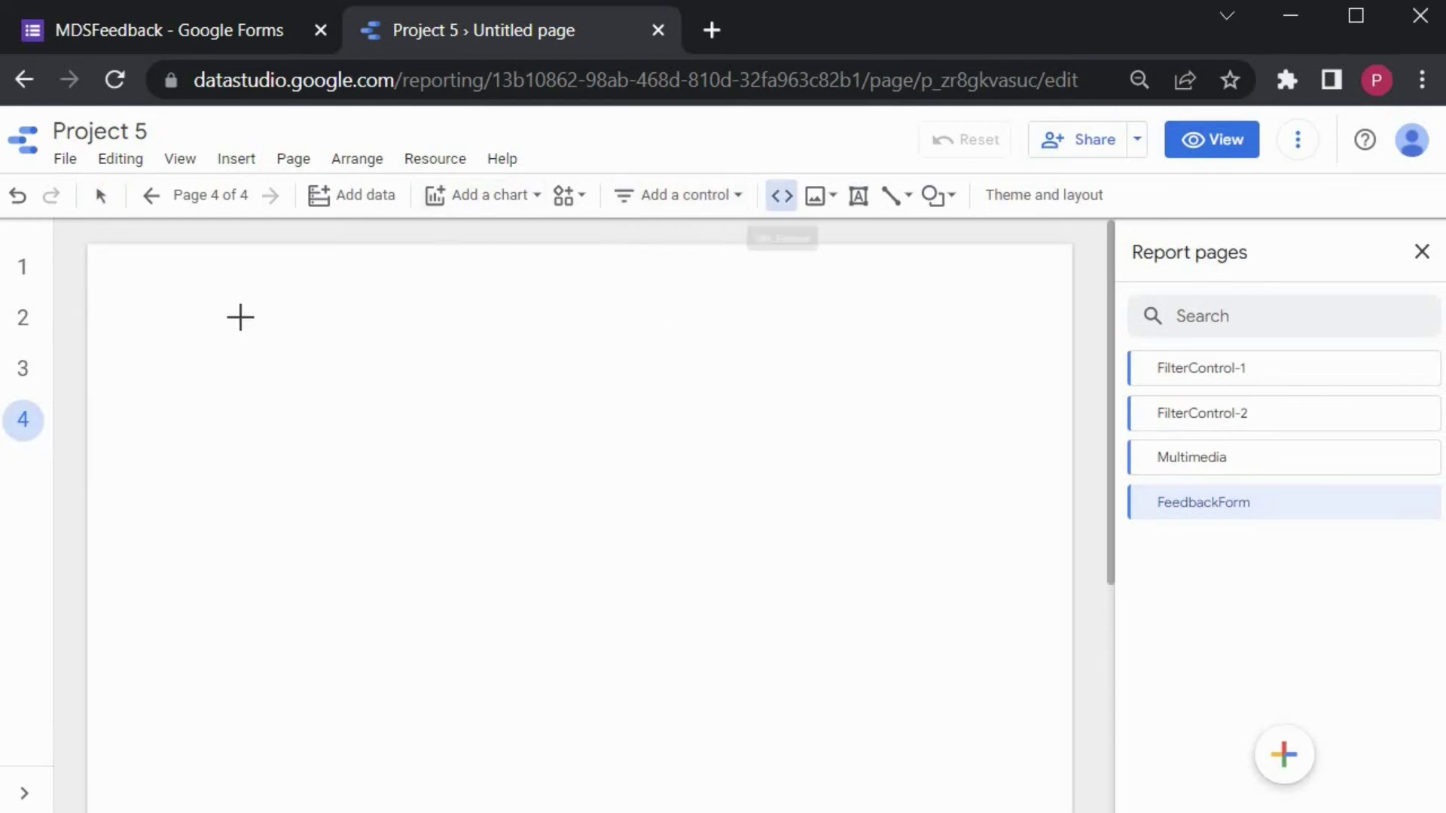
{"action": "left_click", "coordinate": [580, 574]}
{"action": "left_click_drag", "start_coordinate": [568, 565], "coordinate": [991, 780]}
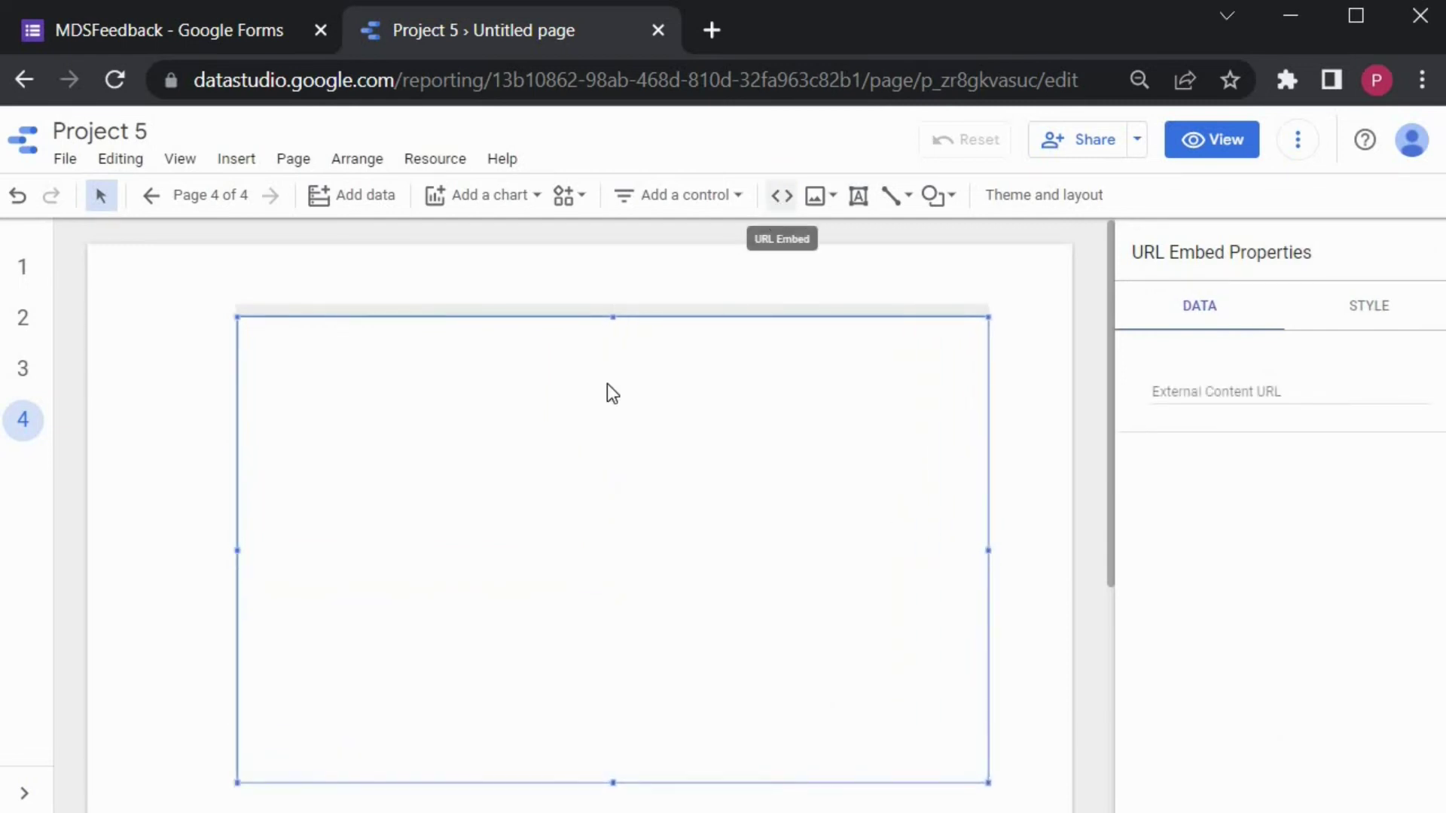
{"action": "left_click_drag", "start_coordinate": [583, 308], "coordinate": [568, 300]}
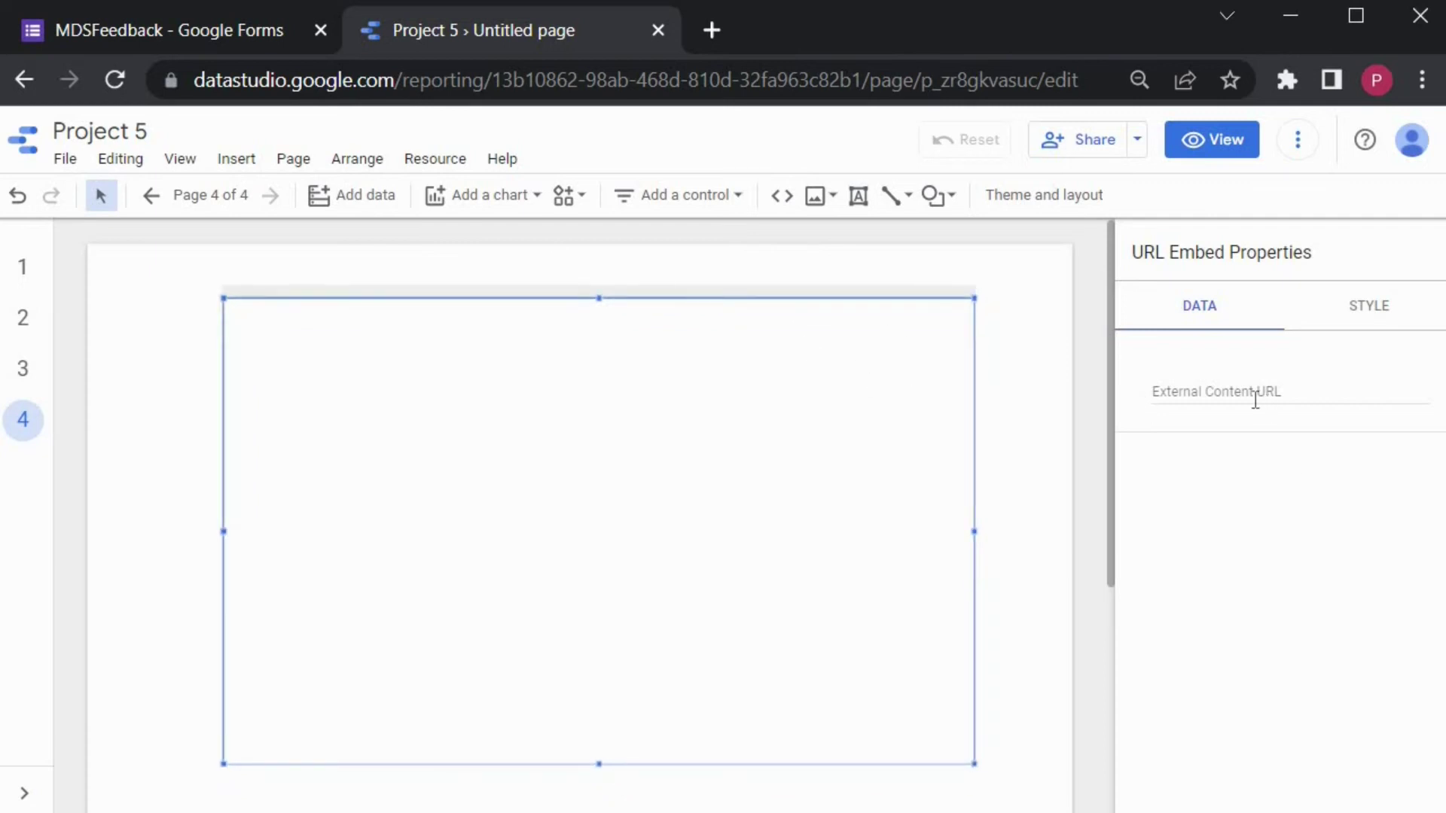
- Set the embed's external content URL to the copied MDSFeedback form link
{"action": "left_click", "coordinate": [1214, 390]}
{"action": "key", "text": "ctrl+v"}
{"action": "key", "text": "Return"}
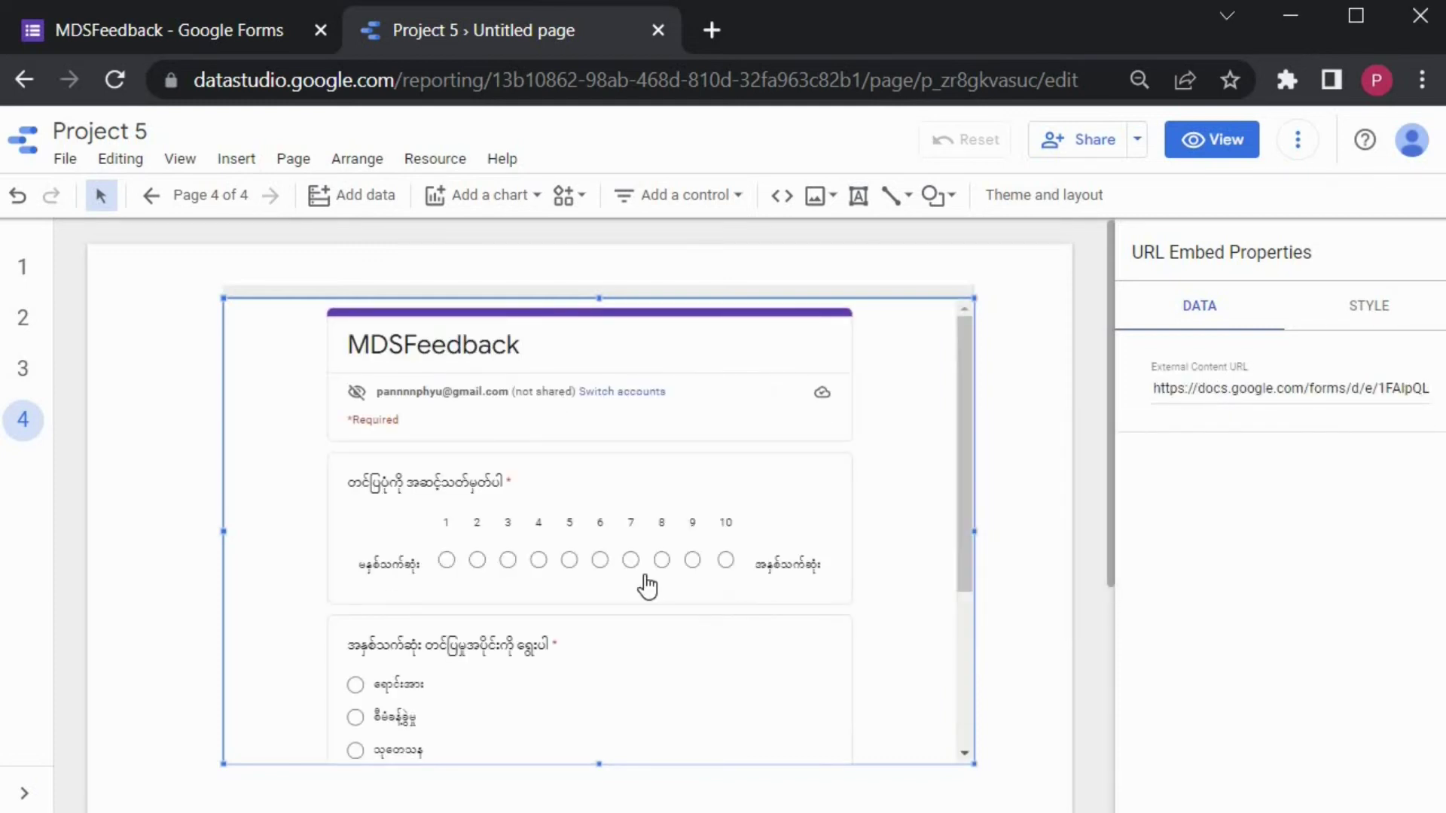
- Enlarge the embed frame vertically so the whole form down to its footer fits, and adjust its position on the page
{"action": "scroll", "coordinate": [710, 635], "scroll_direction": "down", "scroll_amount": 1}
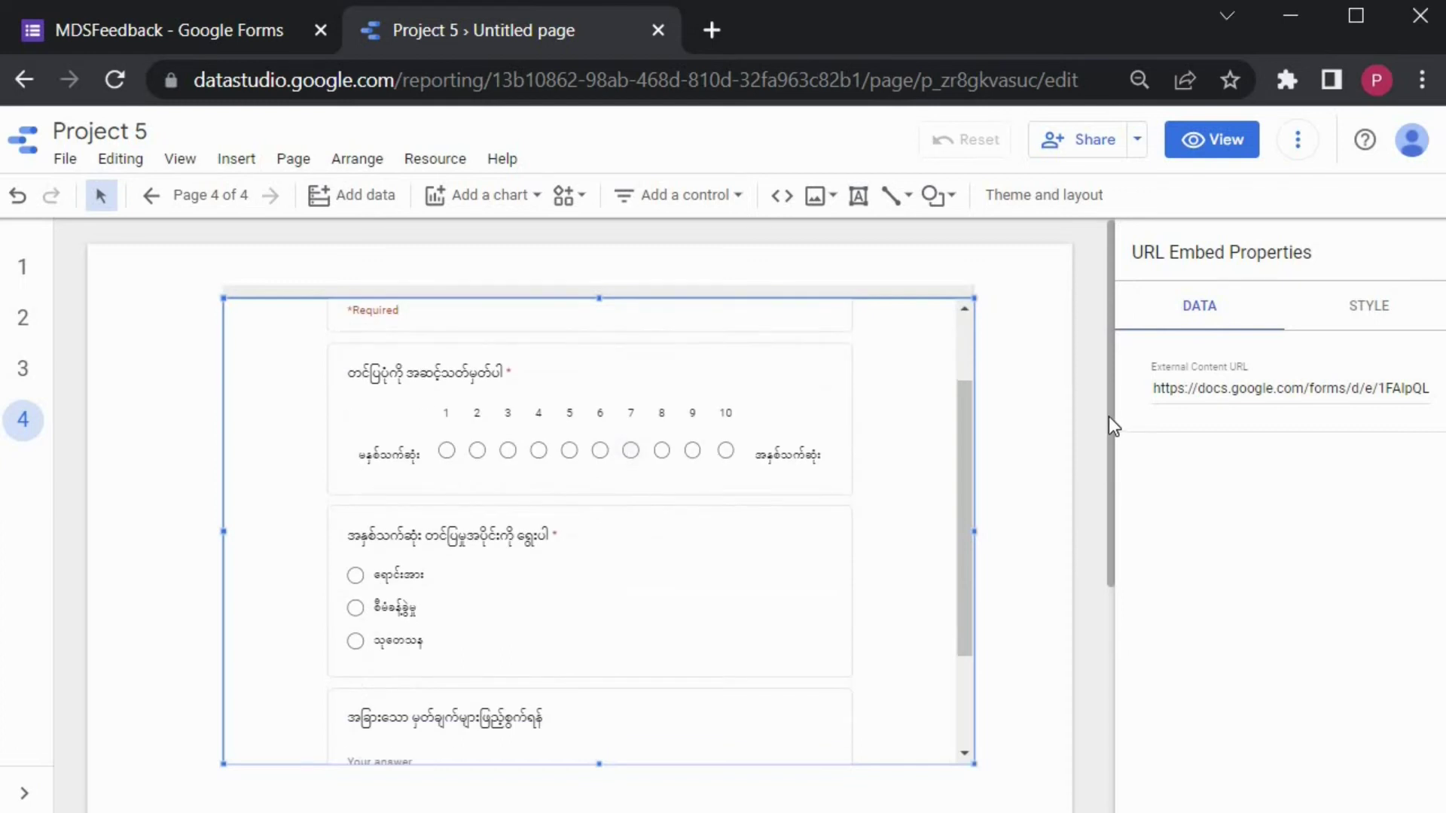
{"action": "scroll", "coordinate": [580, 575], "scroll_direction": "down", "scroll_amount": 2}
{"action": "left_click_drag", "start_coordinate": [599, 574], "coordinate": [603, 778]}
{"action": "left_click", "coordinate": [1001, 657]}
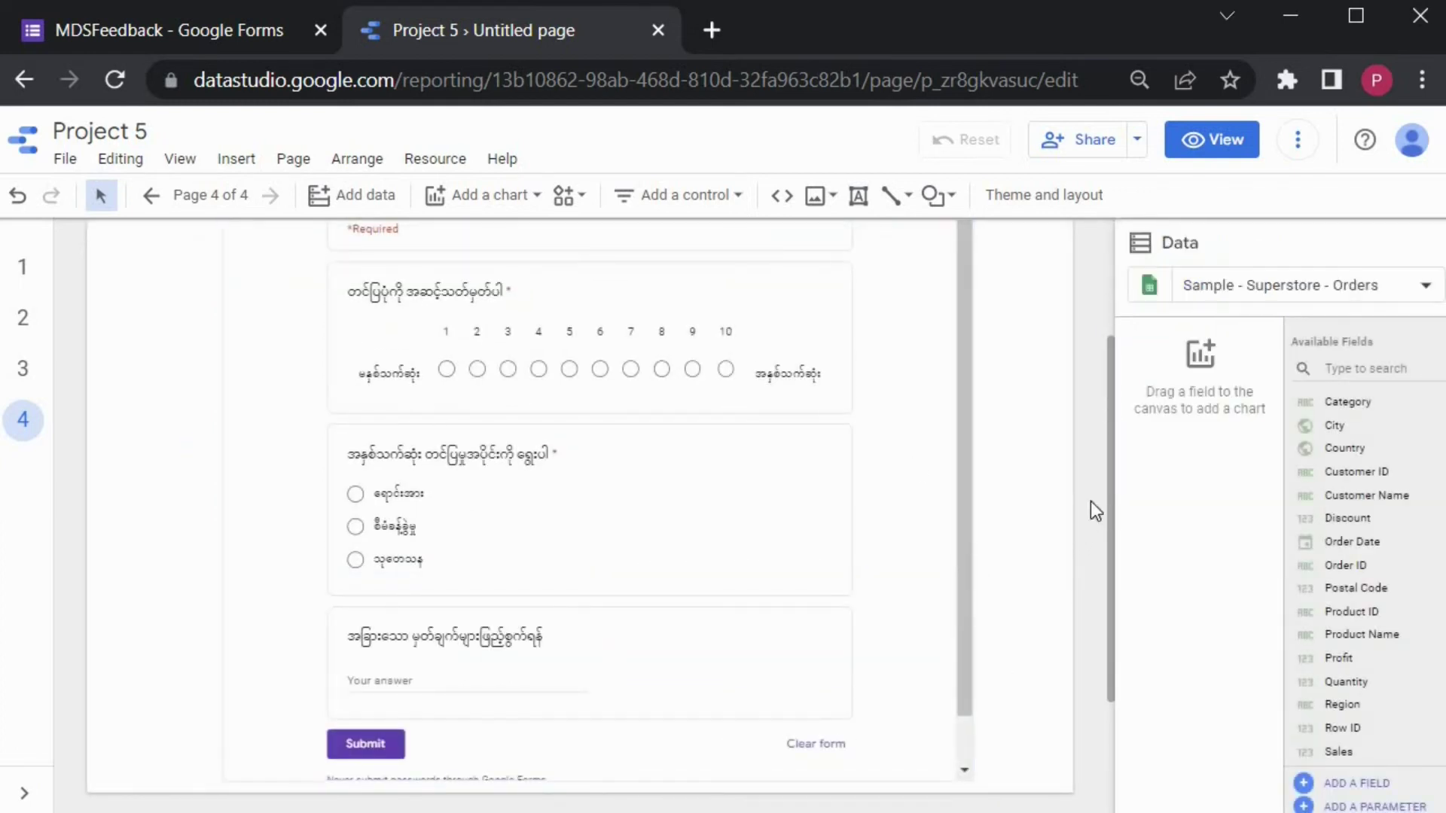
{"action": "scroll", "coordinate": [555, 293], "scroll_direction": "up", "scroll_amount": 2}
{"action": "left_click", "coordinate": [568, 284]}
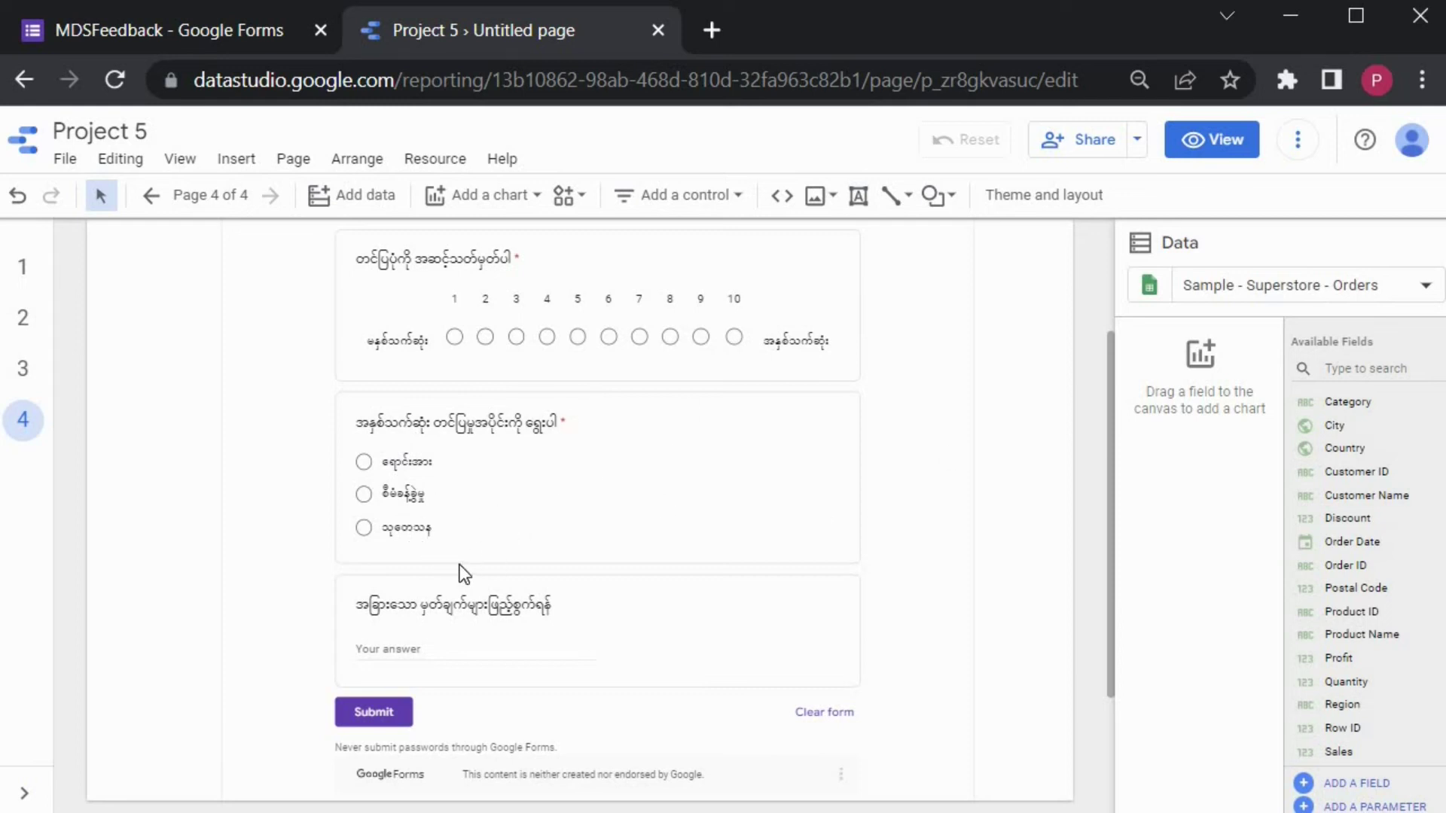
- Switch the report to view mode and submit a test response in the embedded form with rating 7 and the option "စီမံခန့်ခွဲမှု"
{"action": "left_click", "coordinate": [1224, 143]}
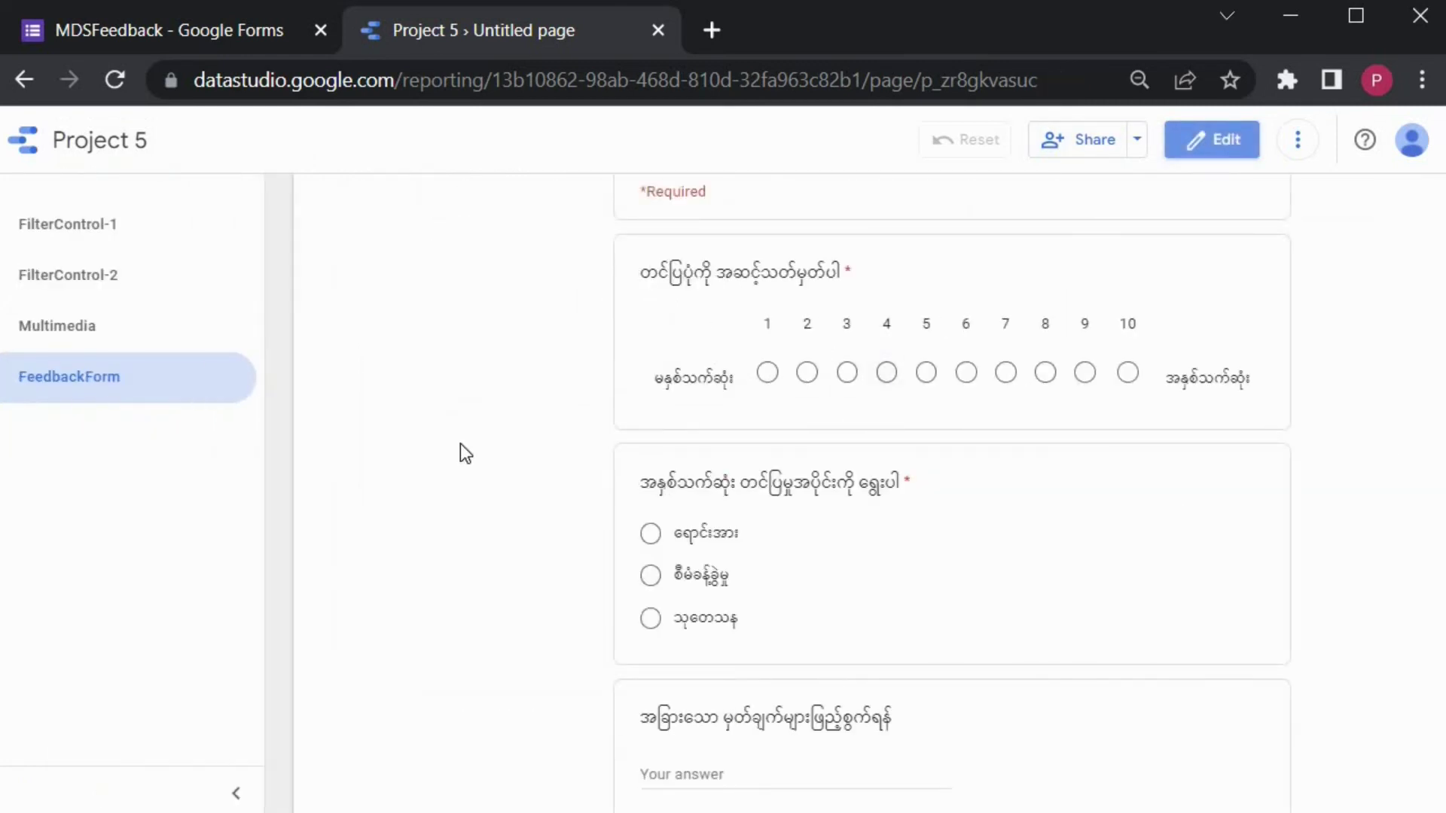
{"action": "scroll", "coordinate": [995, 343], "scroll_direction": "down", "scroll_amount": 3}
{"action": "left_click", "coordinate": [767, 307]}
{"action": "left_click", "coordinate": [688, 473]}
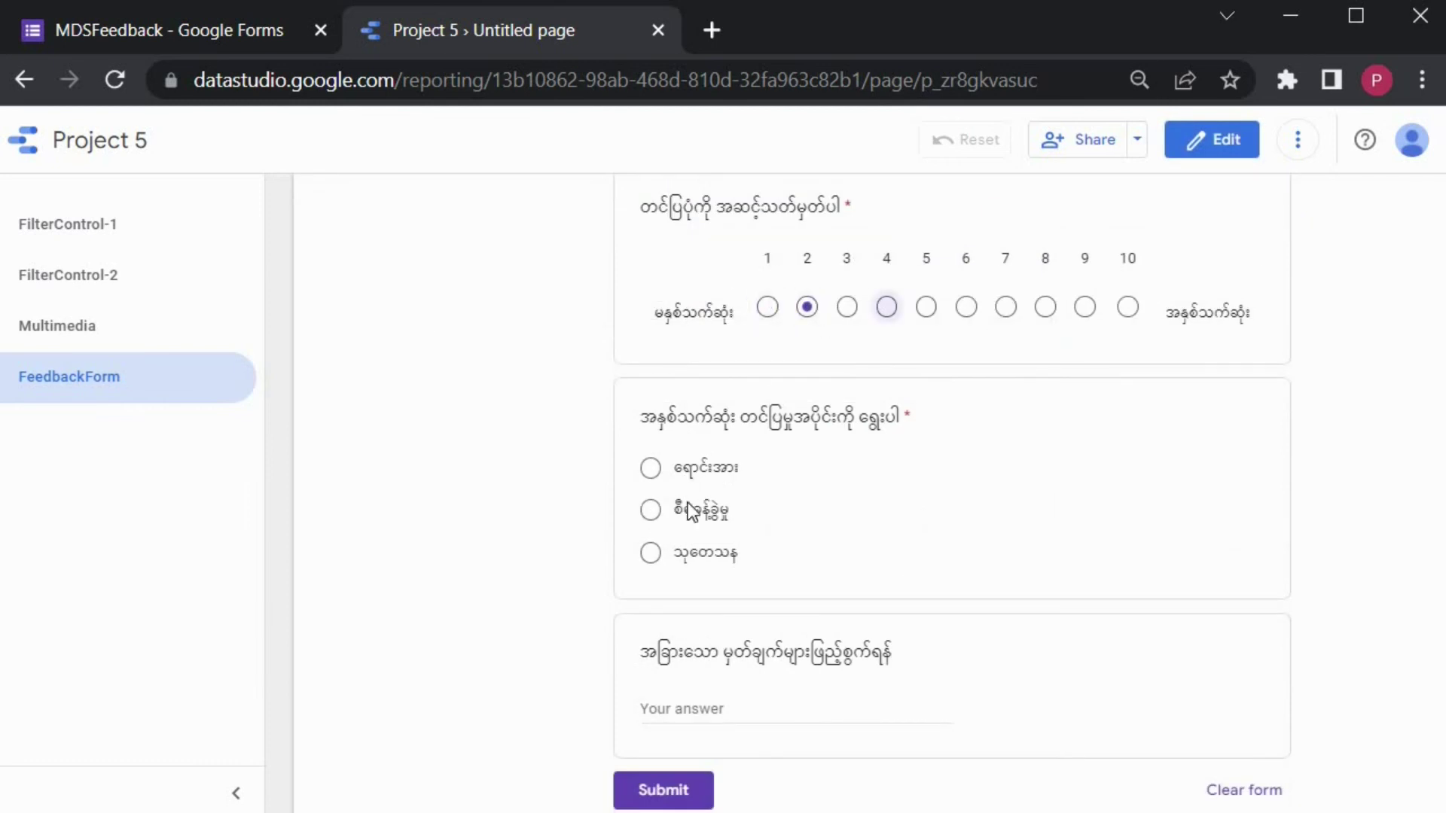
{"action": "left_click", "coordinate": [682, 711]}
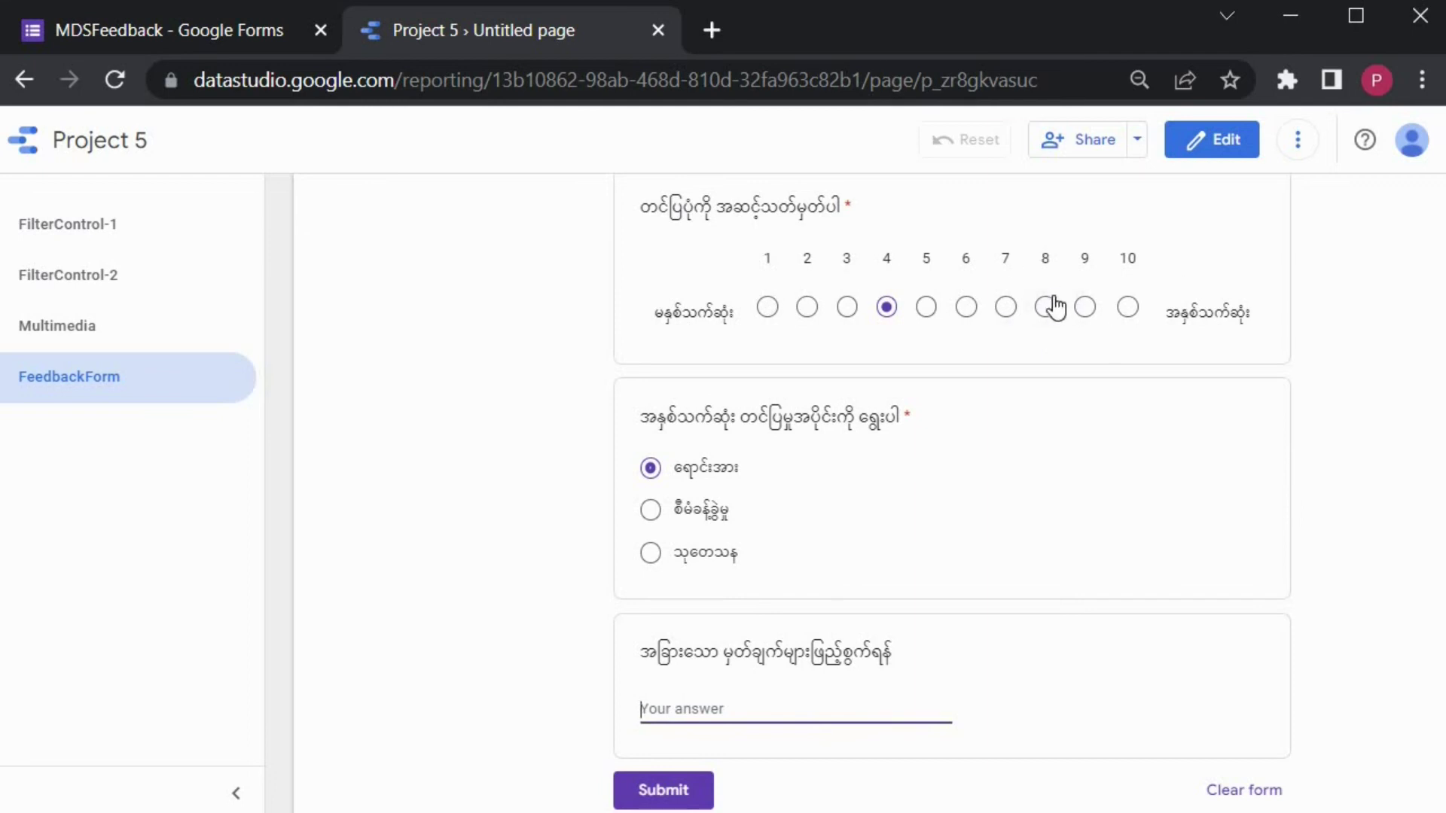
{"action": "left_click", "coordinate": [1005, 306]}
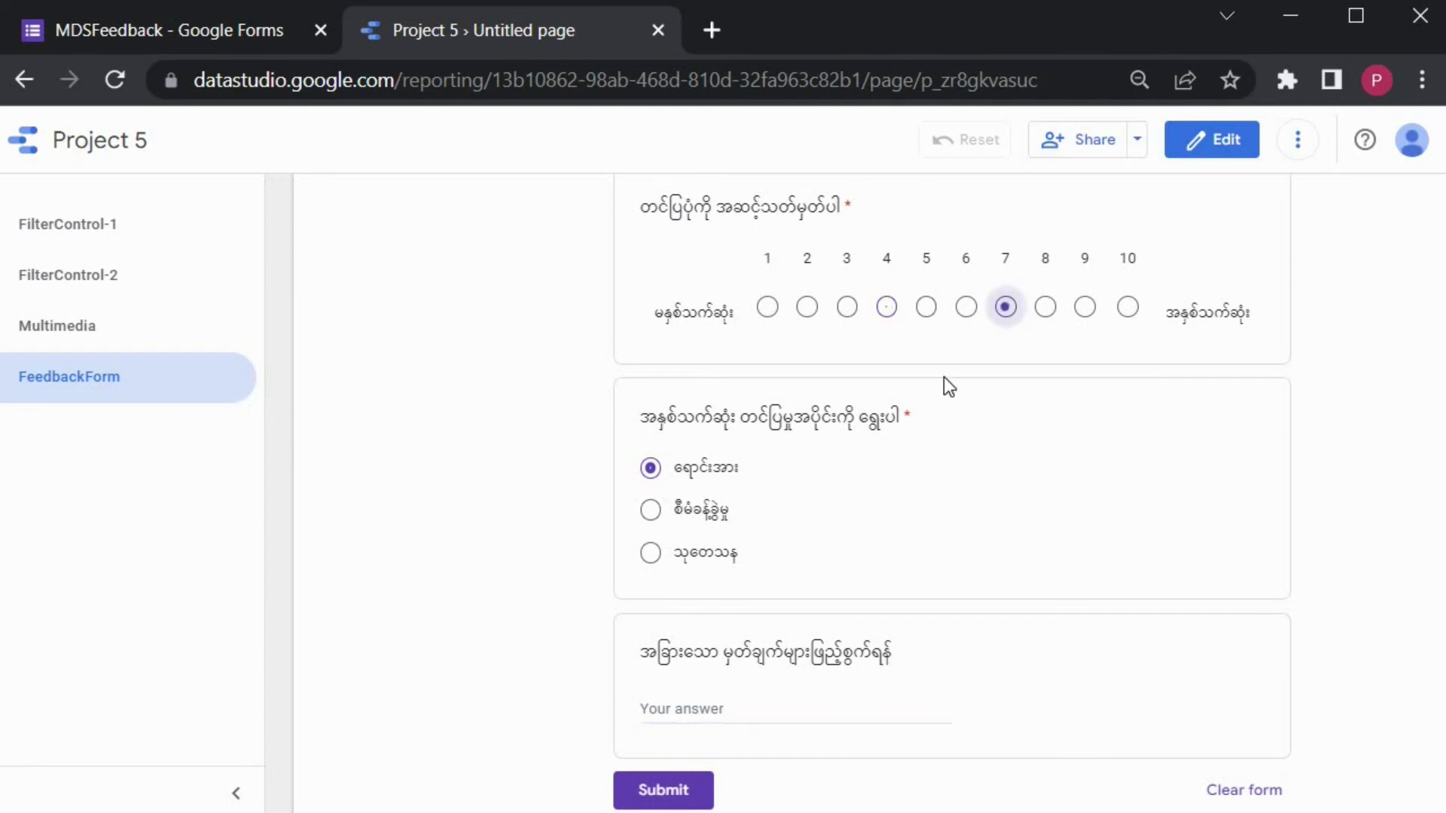
{"action": "left_click", "coordinate": [650, 510]}
{"action": "left_click", "coordinate": [687, 708]}
{"action": "left_click", "coordinate": [691, 791]}
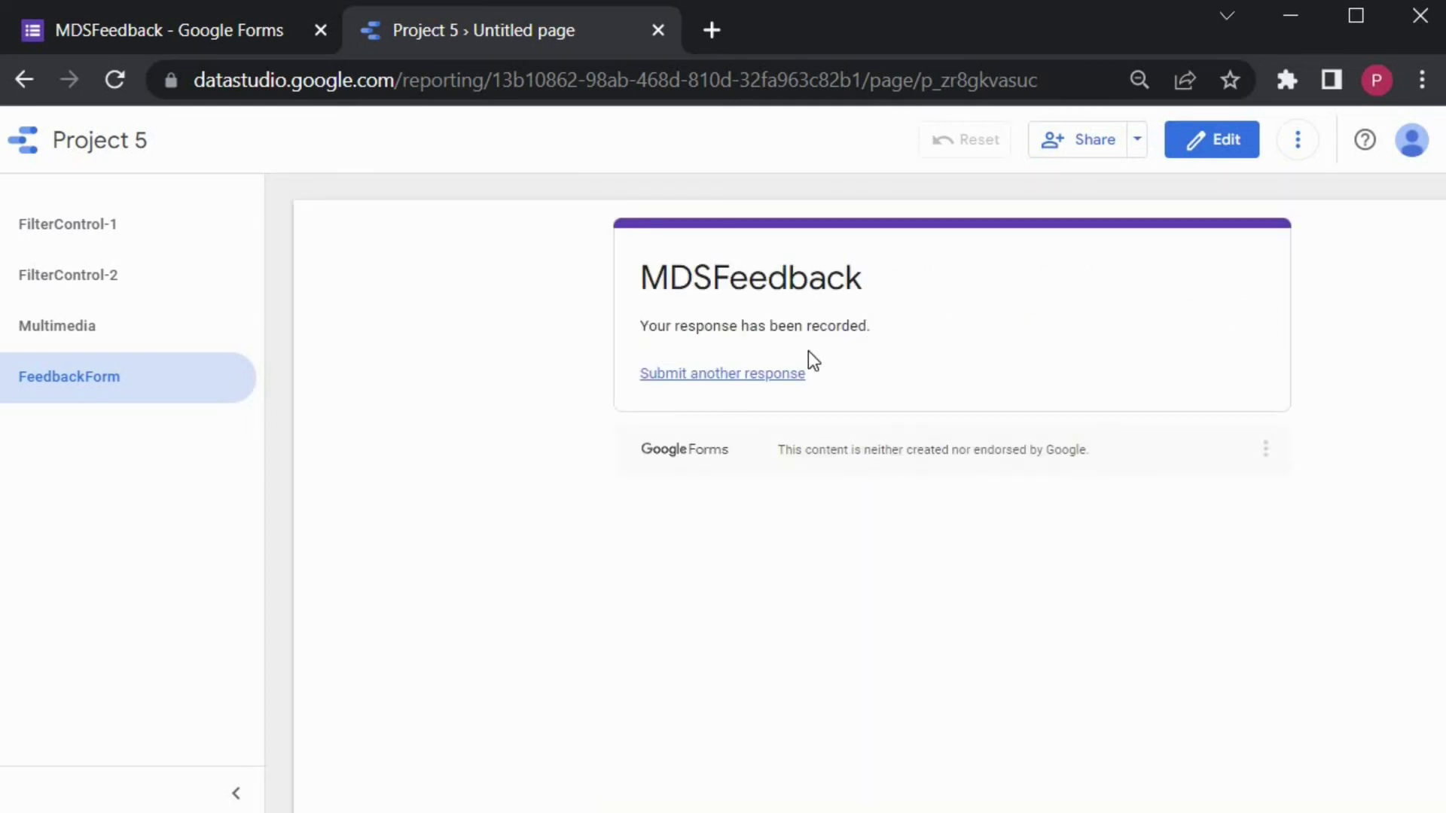
- Switch to the MDSFeedback form in Google Forms and review the summary charts of its responses for every question
{"action": "left_click_drag", "start_coordinate": [812, 360], "coordinate": [779, 369]}
{"action": "left_click", "coordinate": [145, 30]}
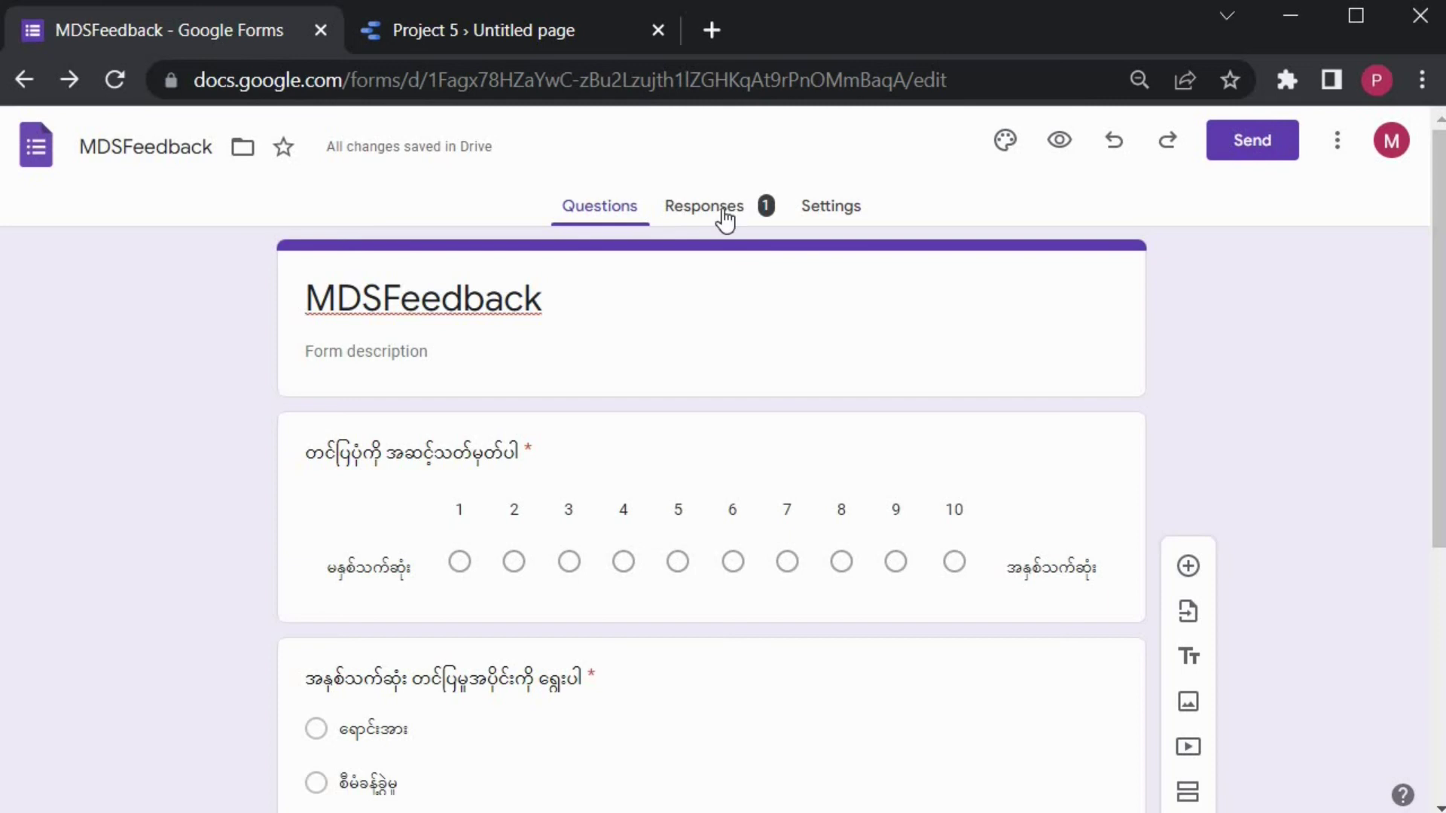
{"action": "left_click", "coordinate": [724, 220]}
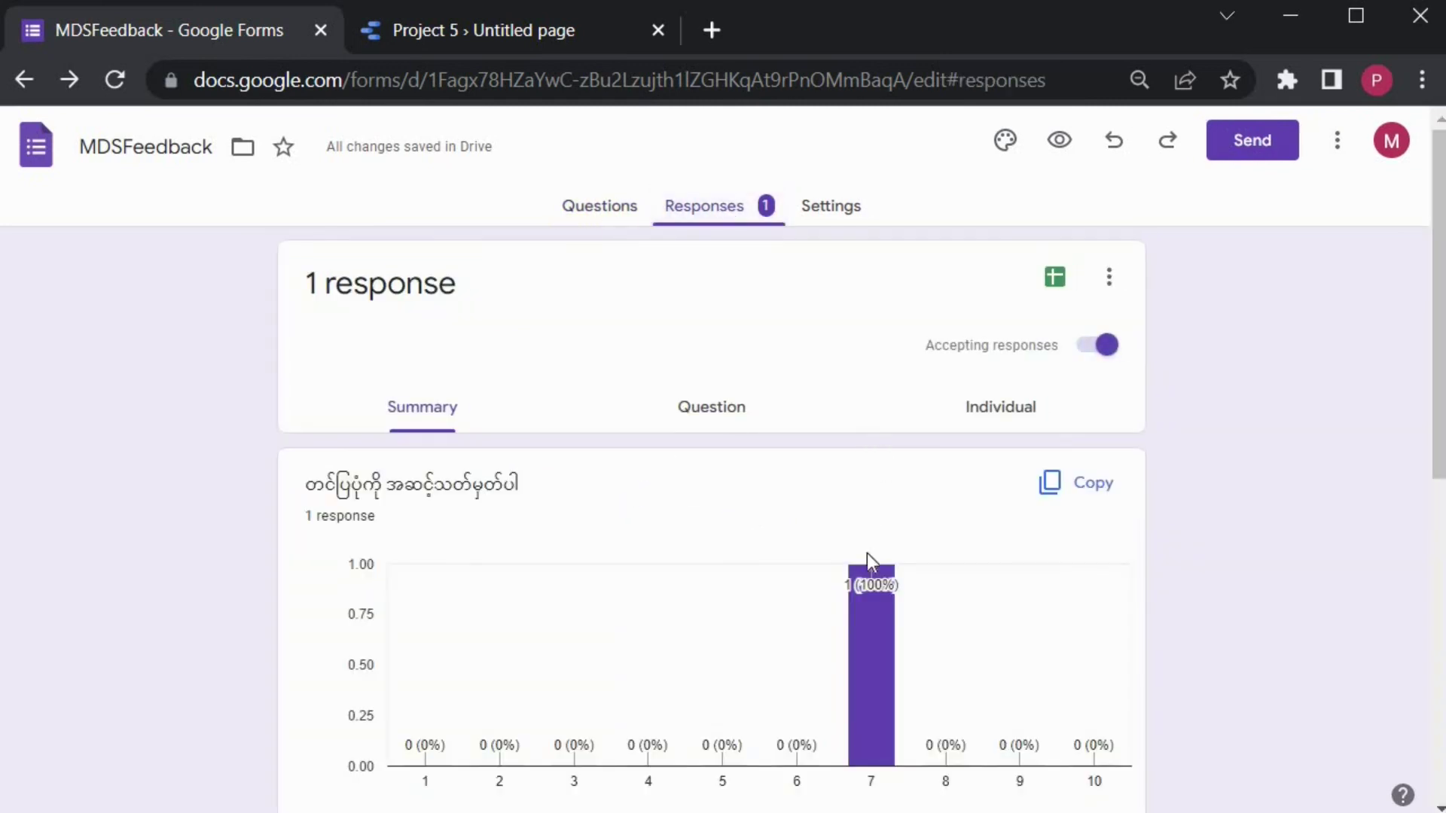
{"action": "scroll", "coordinate": [866, 553], "scroll_direction": "down", "scroll_amount": 2}
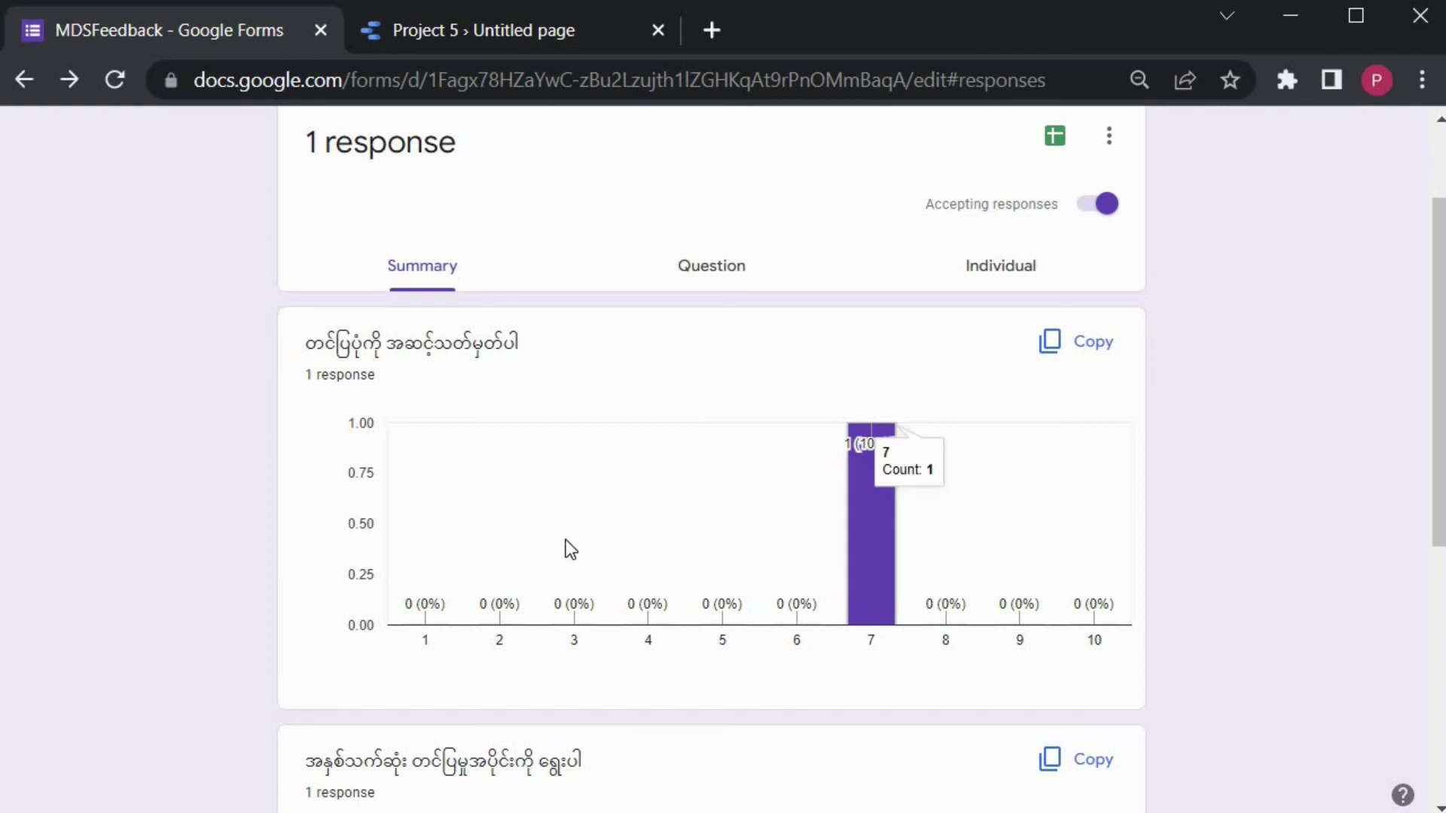
{"action": "scroll", "coordinate": [970, 505], "scroll_direction": "down", "scroll_amount": 4}
{"action": "scroll", "coordinate": [970, 504], "scroll_direction": "down", "scroll_amount": 3}
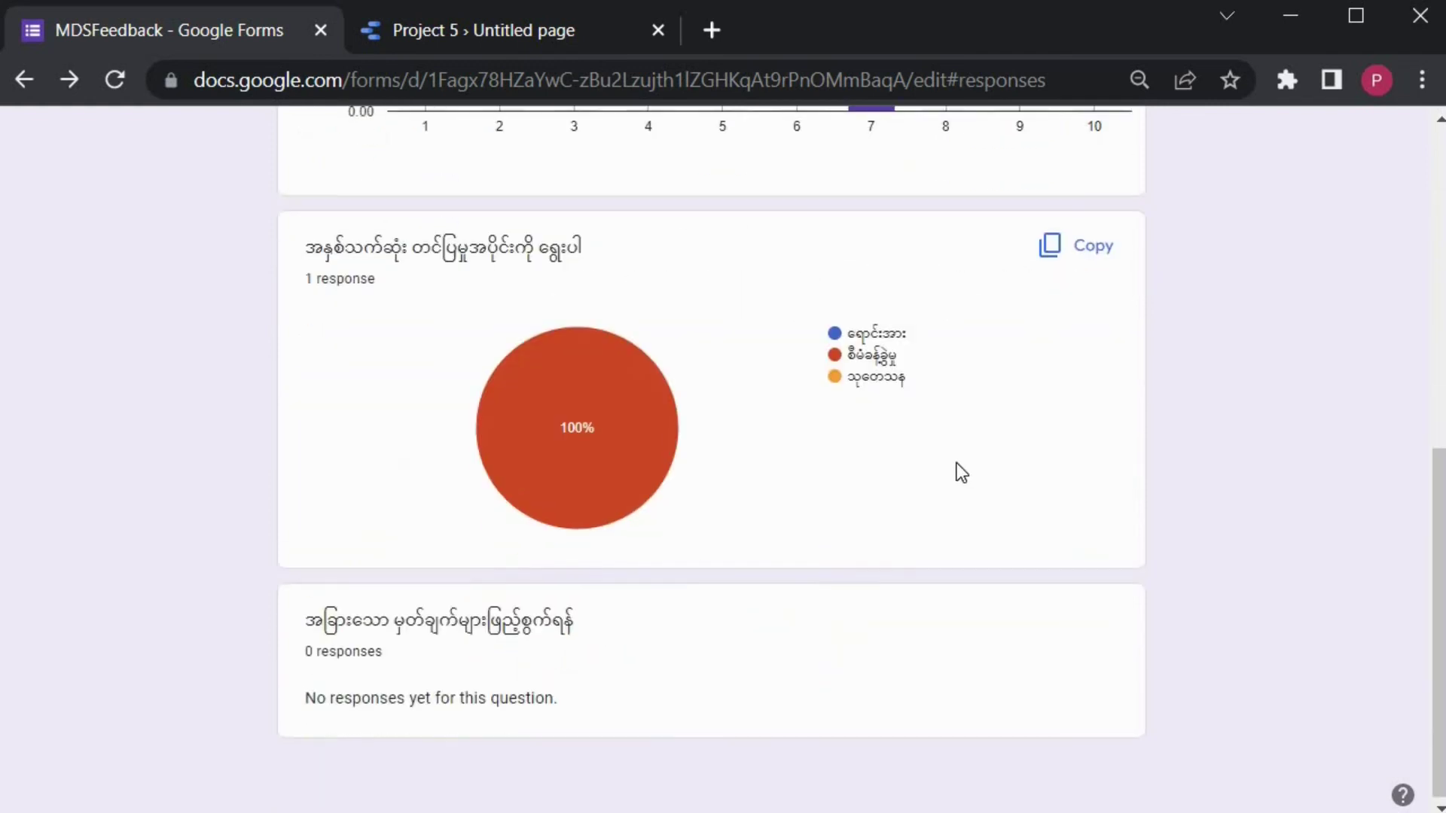
{"action": "scroll", "coordinate": [930, 362], "scroll_direction": "up", "scroll_amount": 9}
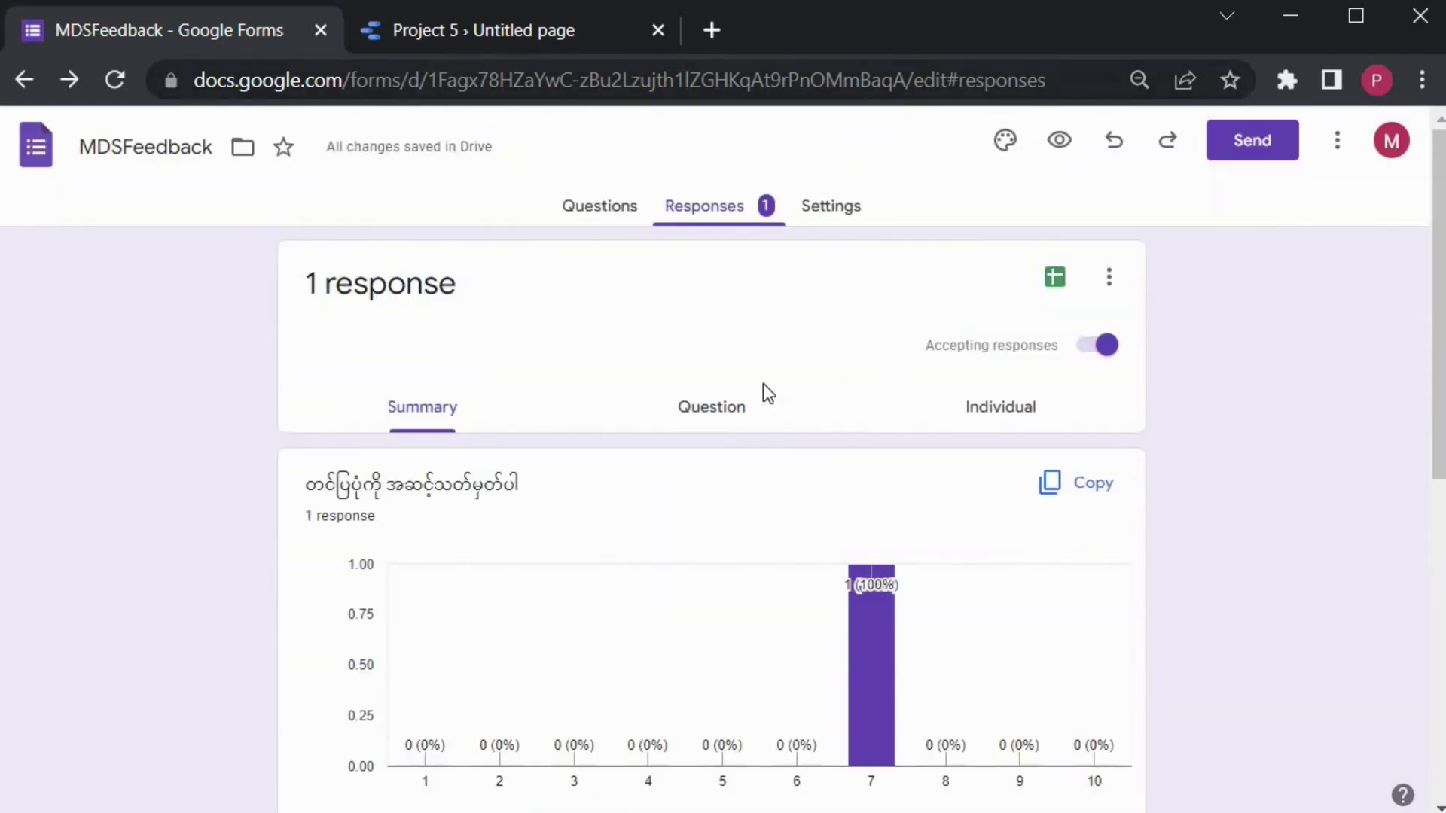
- Switch back to the Data Studio report and submit another test response in the embedded form with rating 9 and the option "သုတေသန"
{"action": "key", "text": "ctrl+Tab"}
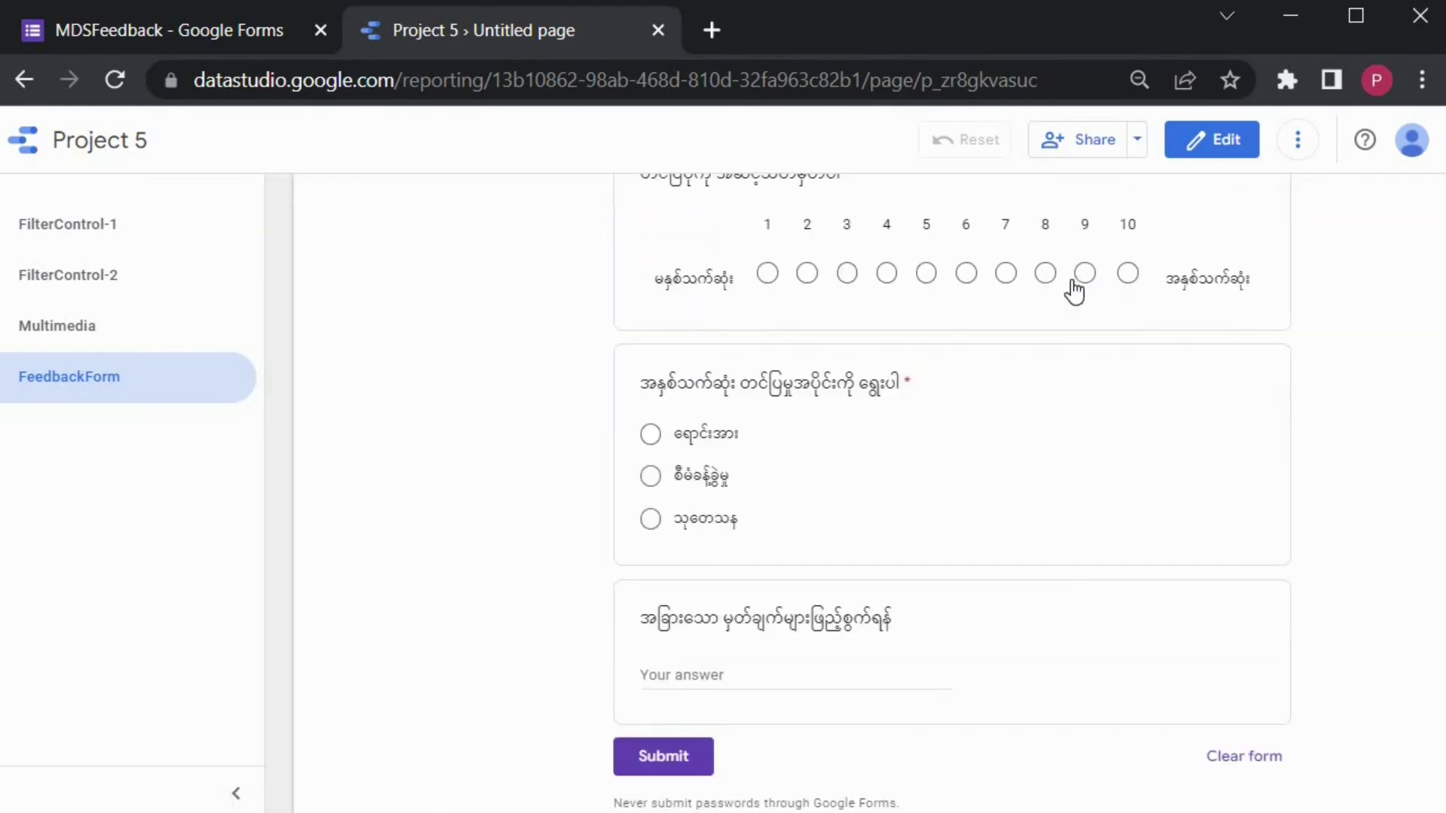
{"action": "left_click", "coordinate": [651, 521]}
{"action": "left_click", "coordinate": [681, 753]}
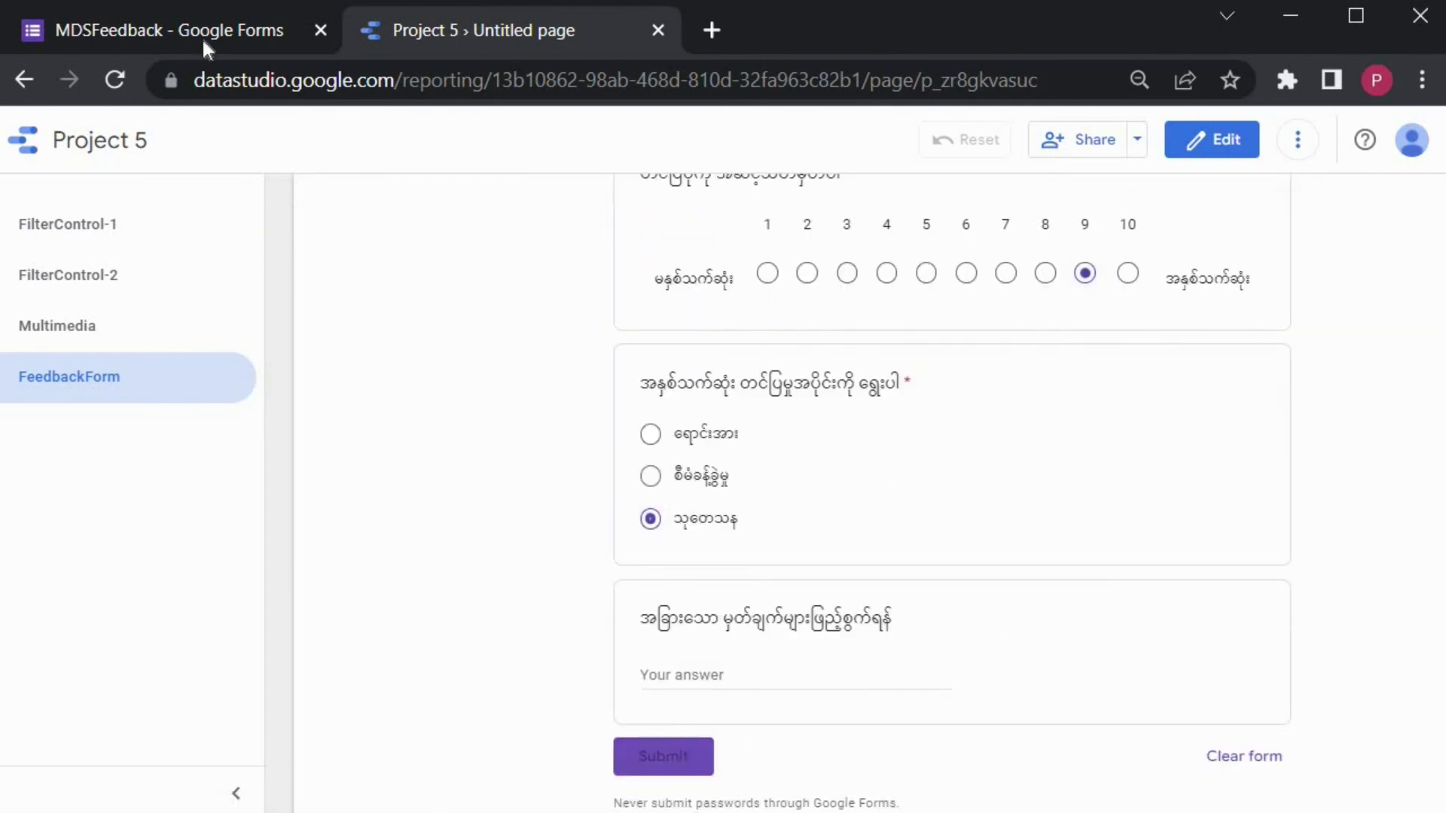
- Switch to Google Forms, check the updated response summary, and return to the form's questions
{"action": "key", "text": "ctrl+Tab"}
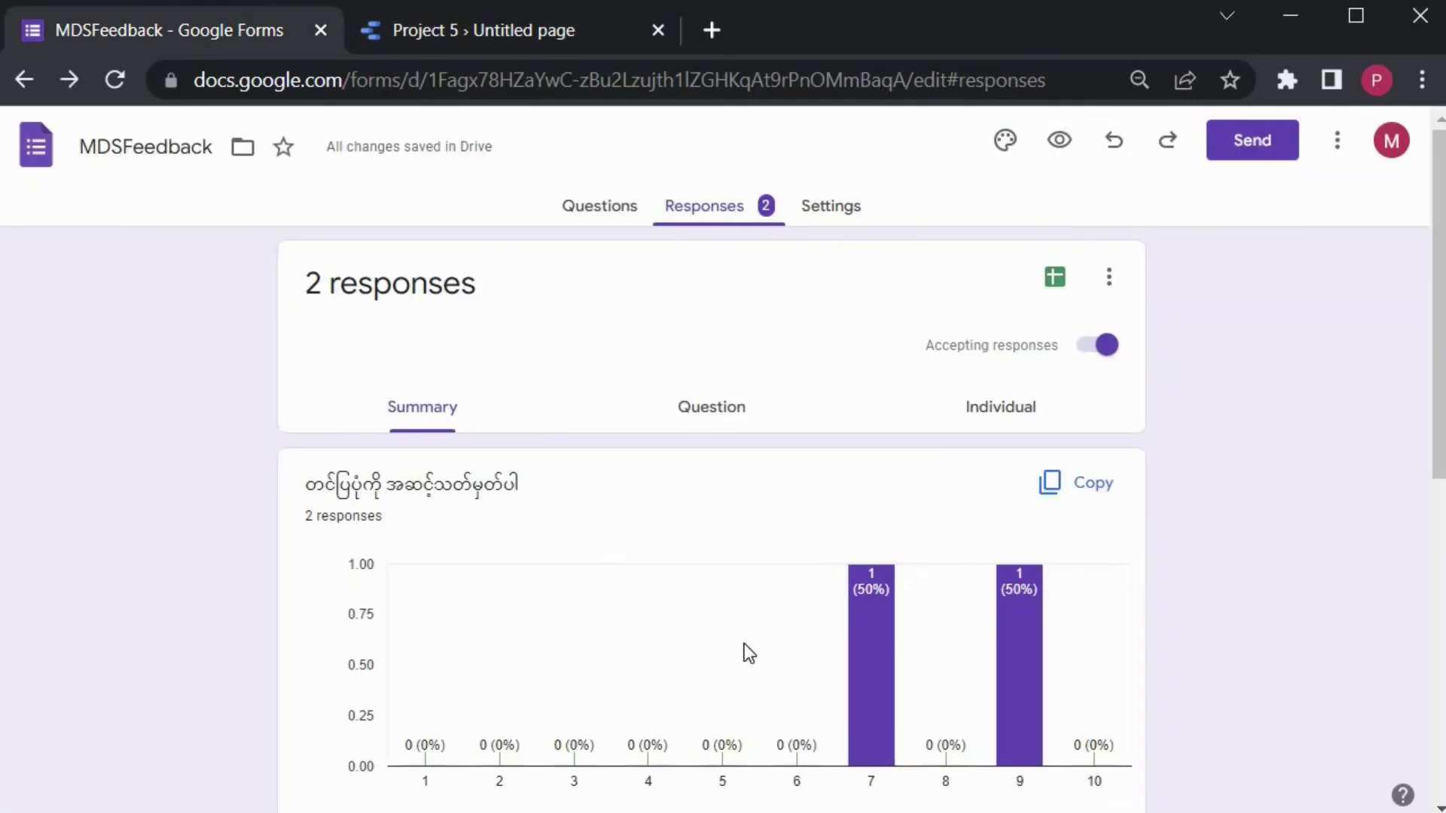
{"action": "scroll", "coordinate": [744, 644], "scroll_direction": "down", "scroll_amount": 4}
{"action": "scroll", "coordinate": [744, 644], "scroll_direction": "up", "scroll_amount": 3}
{"action": "scroll", "coordinate": [270, 116], "scroll_direction": "up", "scroll_amount": 3}
{"action": "left_click", "coordinate": [621, 213]}
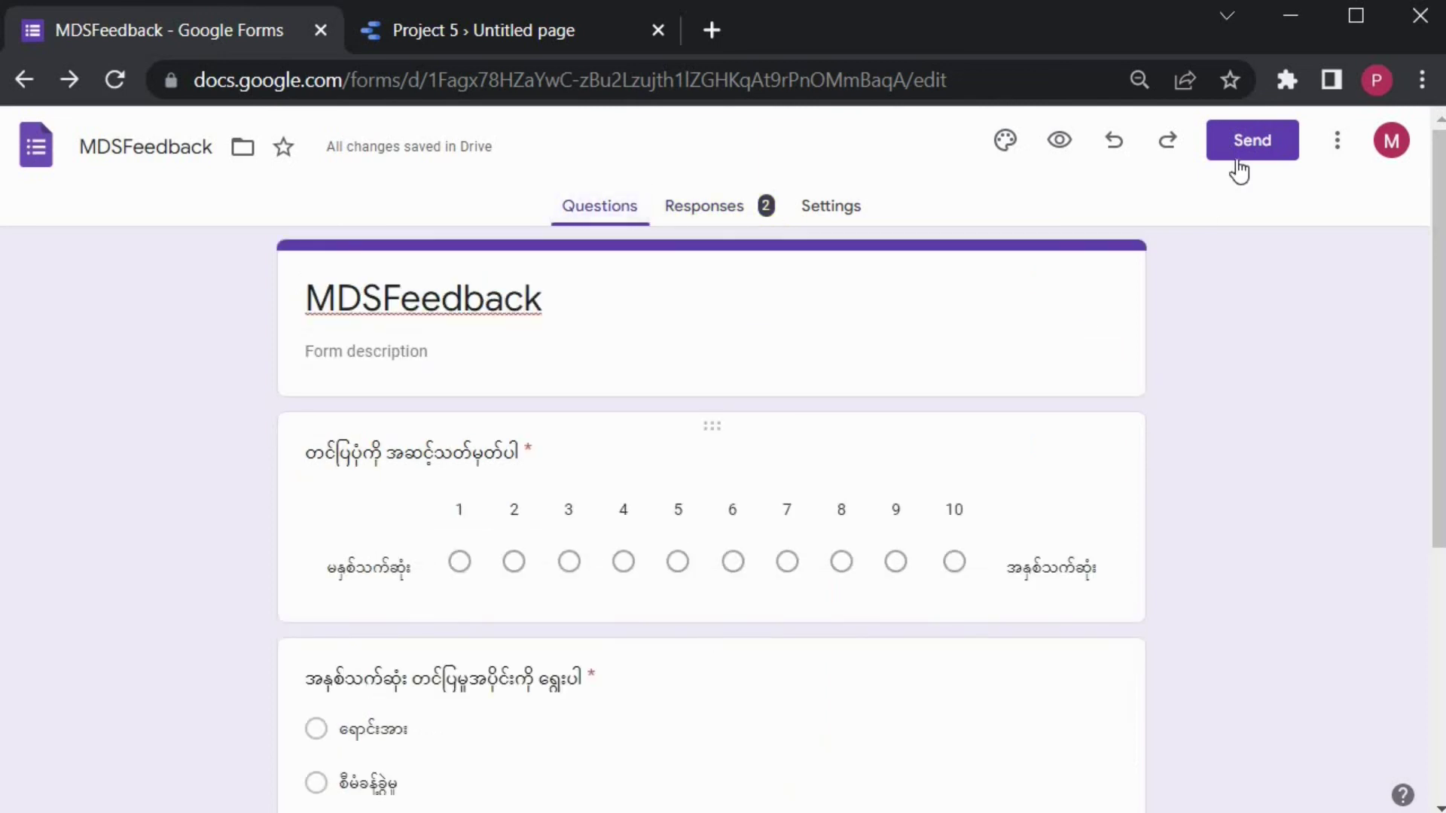
- Switch to the Data Studio report, put it in edit mode and select the embedded form on the FeedbackForm page
{"action": "left_click", "coordinate": [538, 36]}
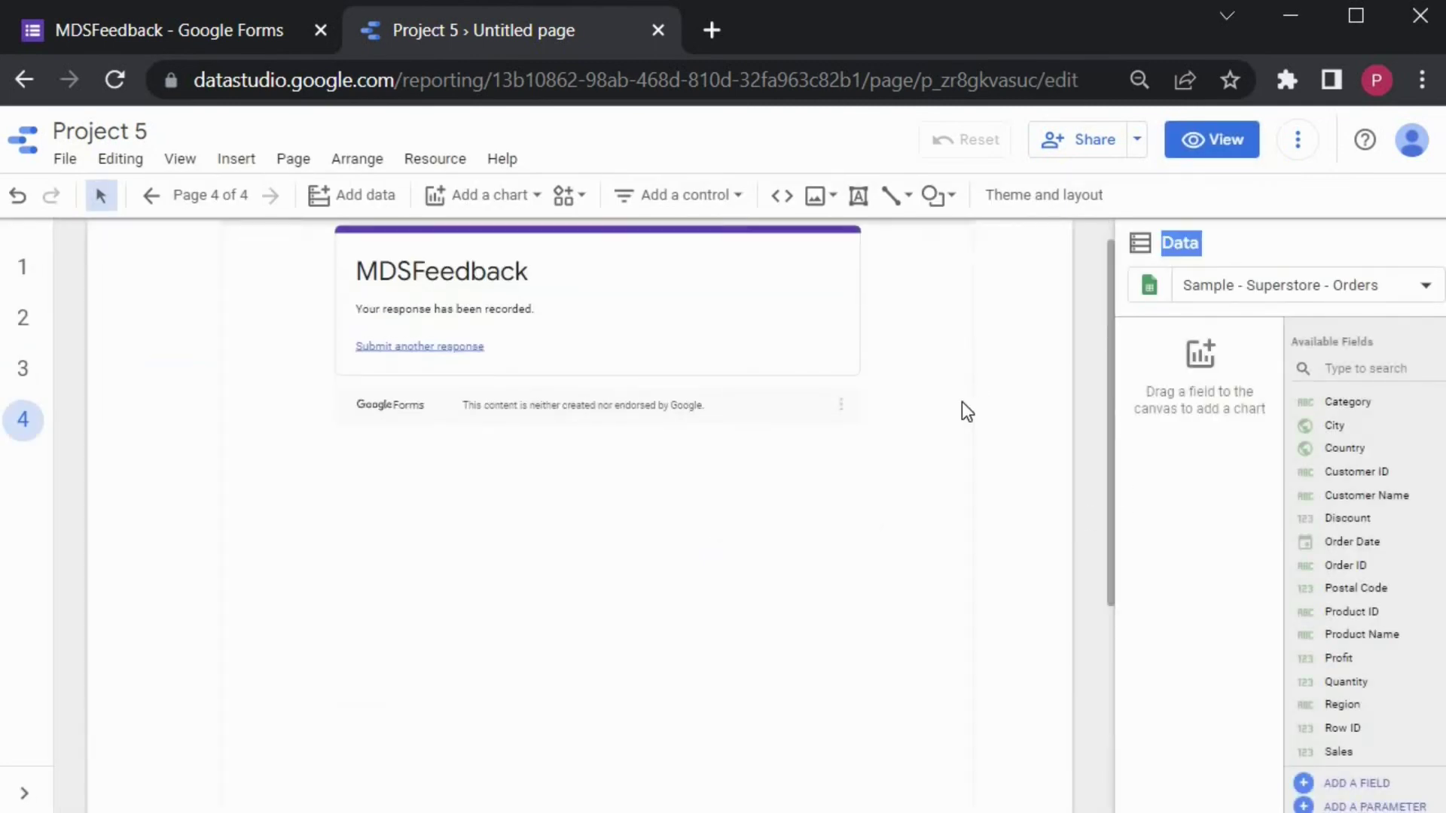
{"action": "left_click", "coordinate": [961, 409]}
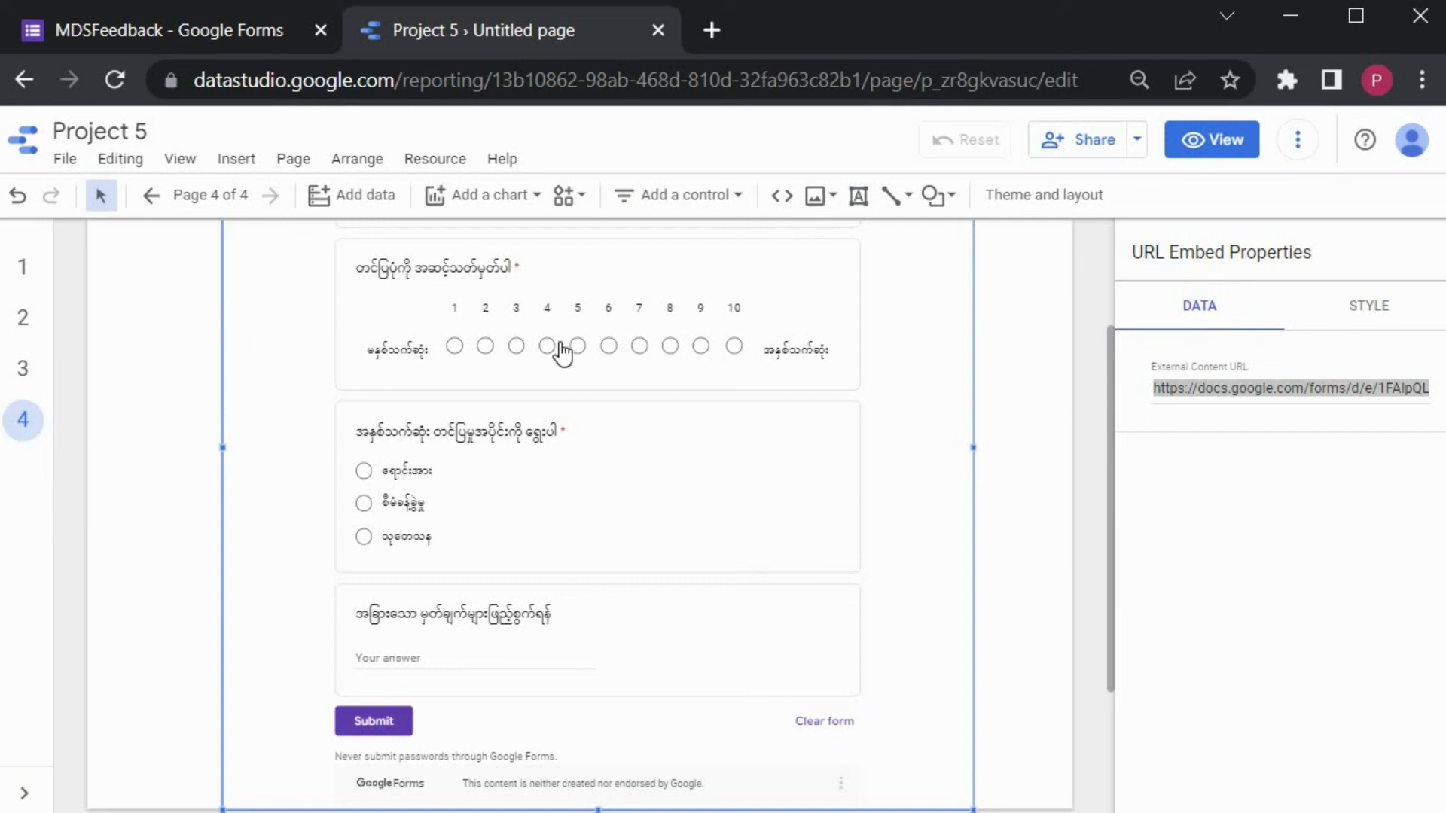
- Switch to the MDSFeedback form in Google Forms and stop it from accepting responses
{"action": "left_click", "coordinate": [202, 34]}
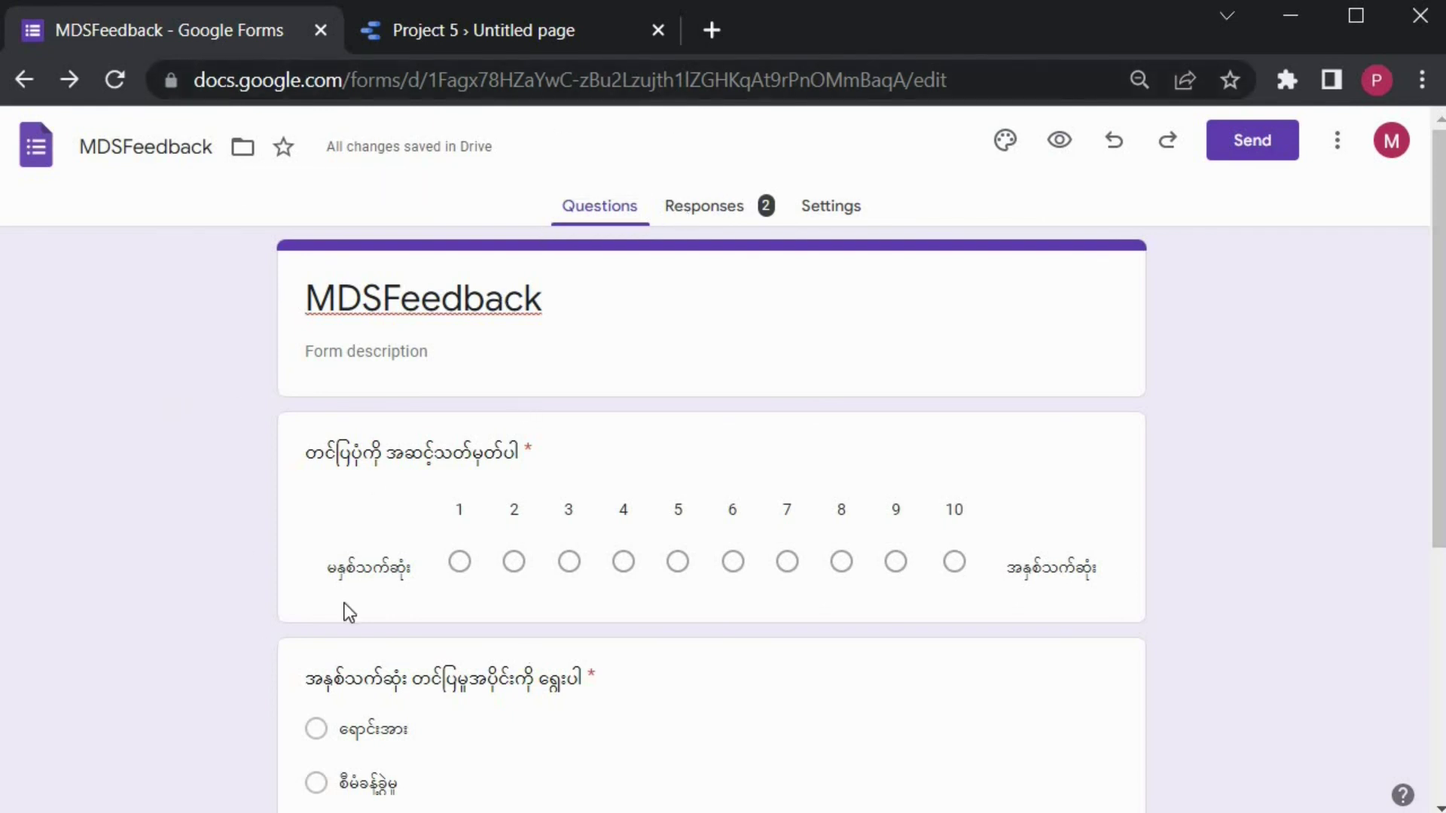
{"action": "left_click", "coordinate": [703, 206]}
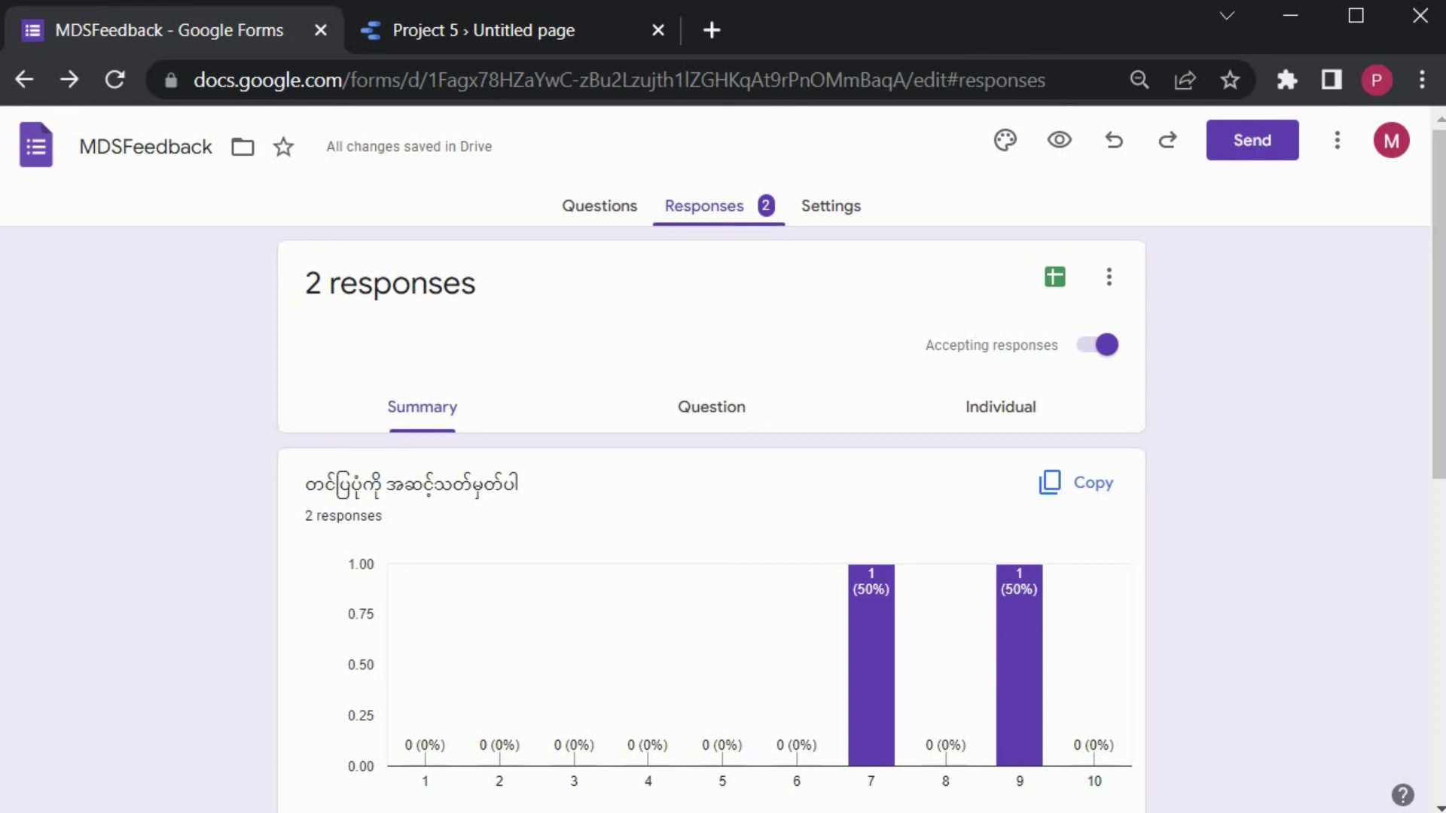
{"action": "left_click", "coordinate": [1090, 360]}
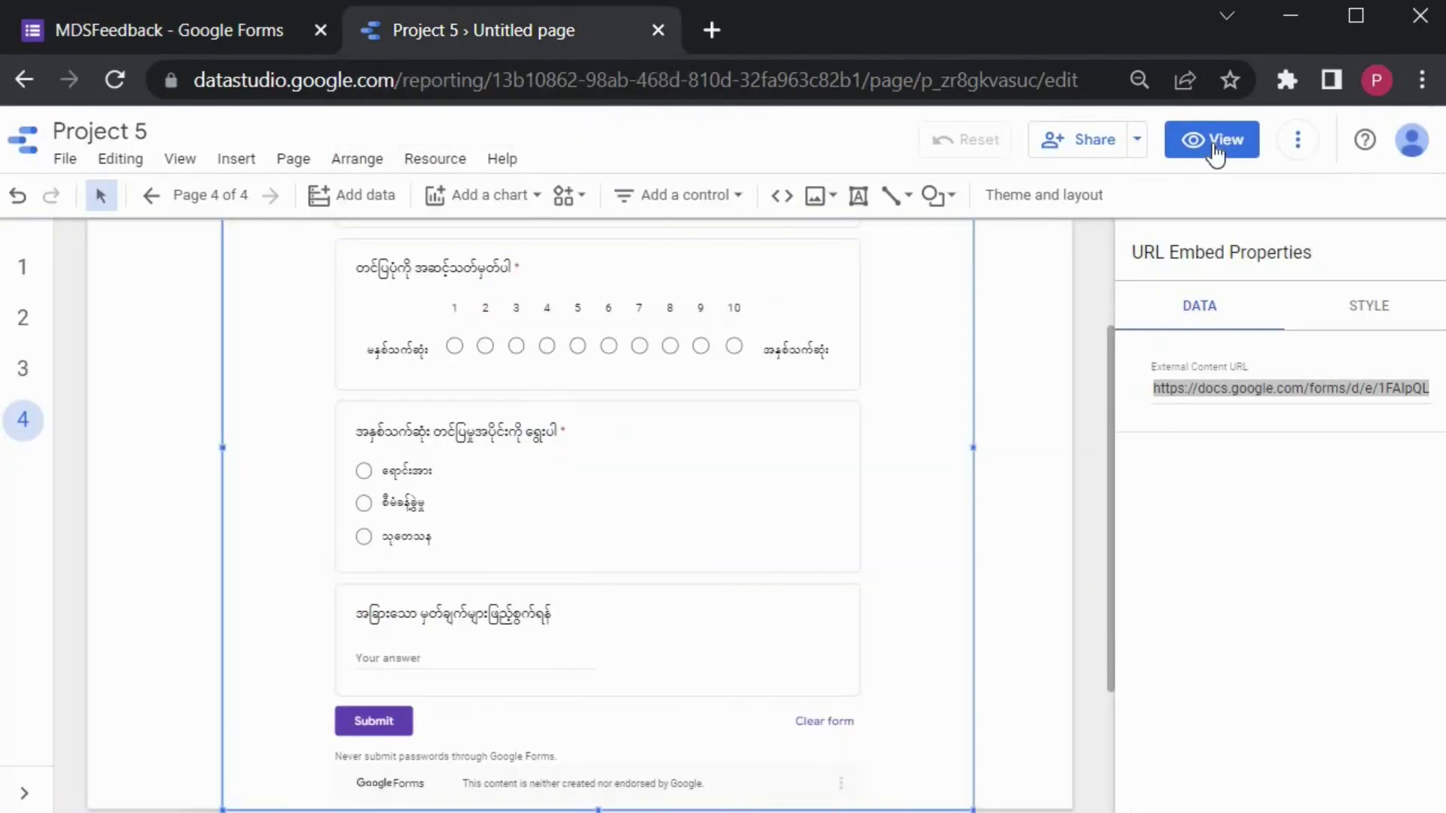
- Try to submit a response in the report's view mode with rating 10 and the option "ရောင်းအား" in the embedded form
{"action": "left_click", "coordinate": [1214, 142]}
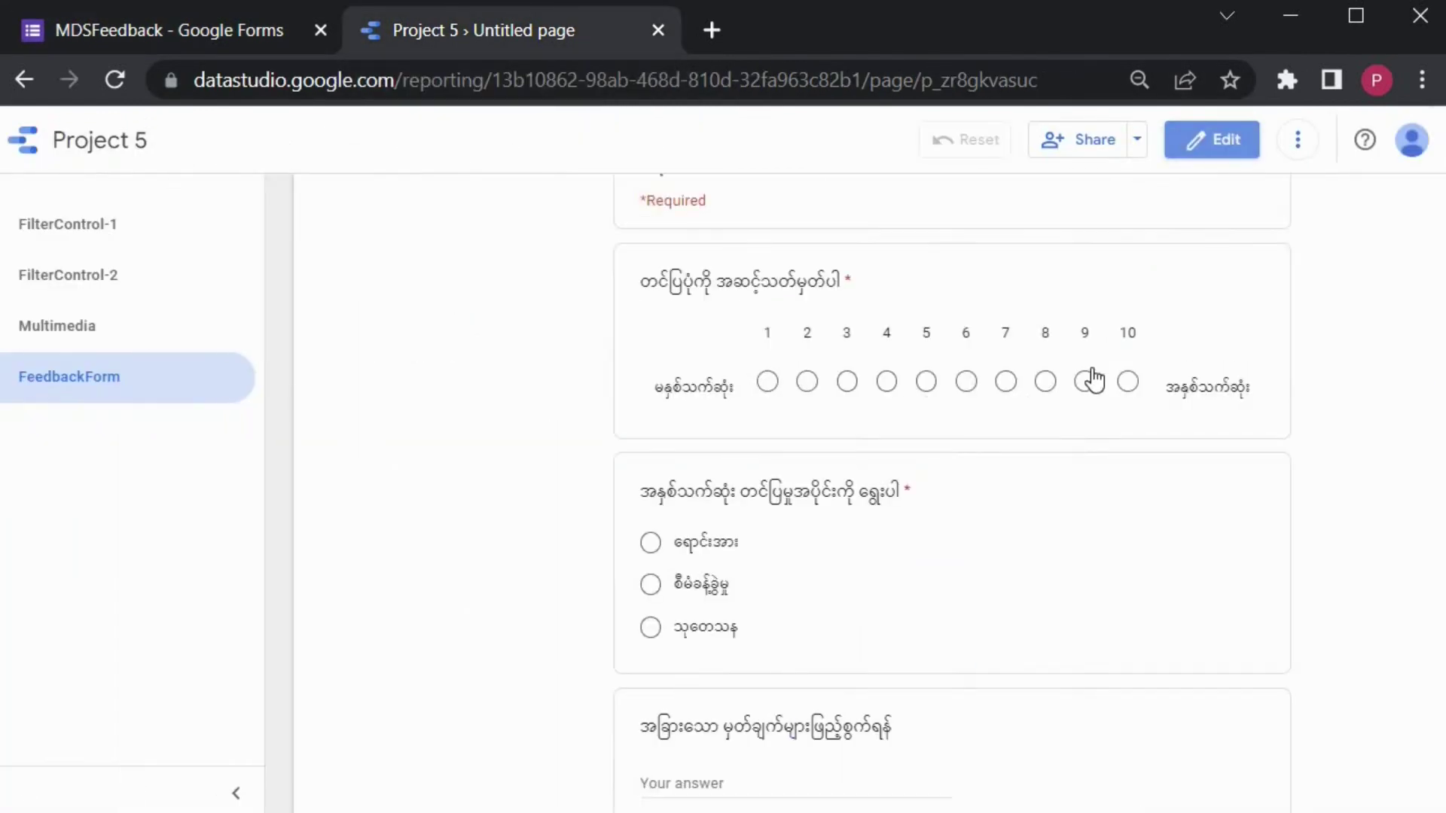
{"action": "left_click", "coordinate": [1127, 381]}
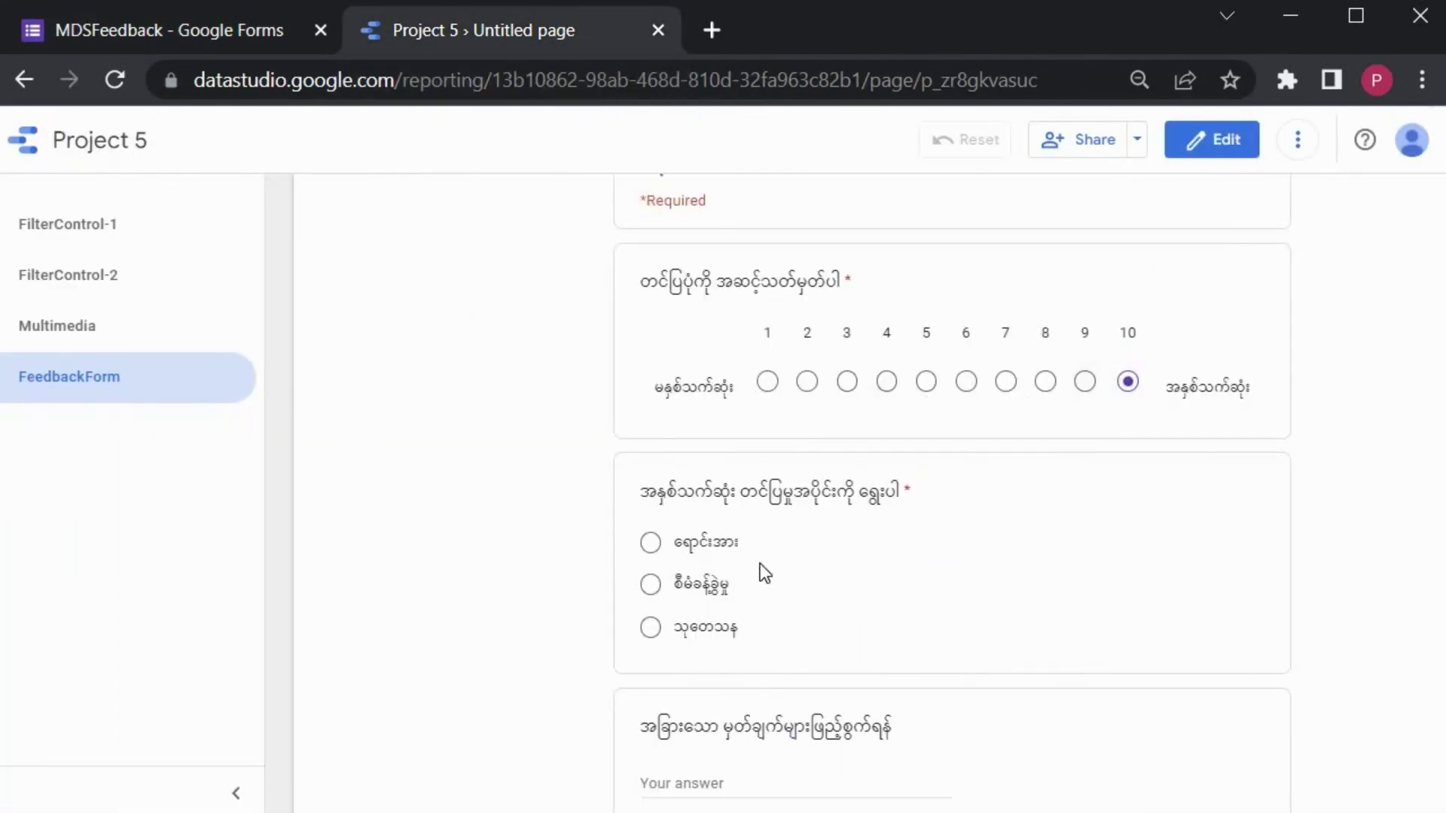
{"action": "left_click", "coordinate": [650, 542]}
{"action": "scroll", "coordinate": [678, 707], "scroll_direction": "down", "scroll_amount": 2}
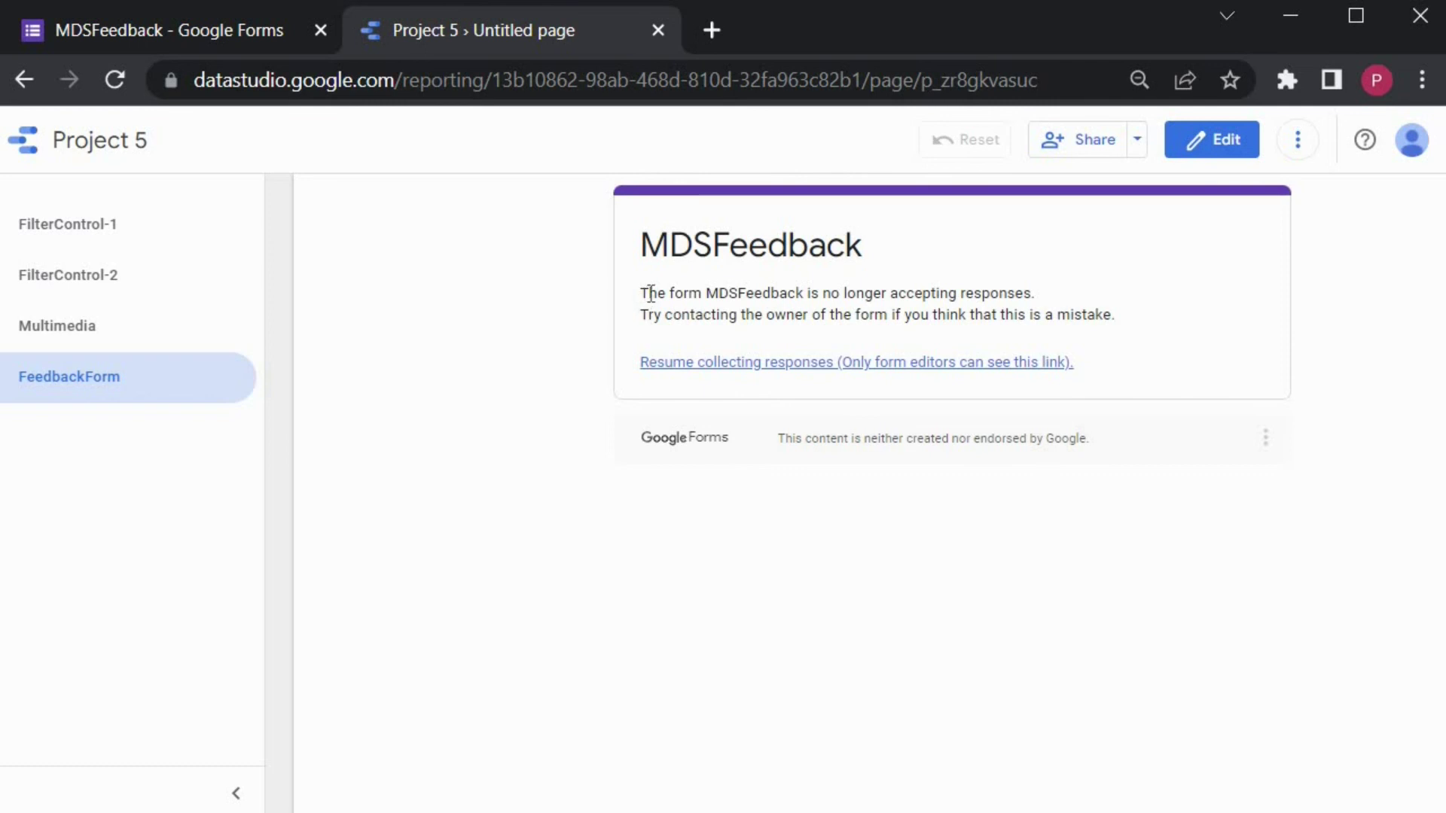
- Read the notice the embedded form shows after the submission attempt
{"action": "left_click_drag", "start_coordinate": [649, 294], "coordinate": [719, 295]}
{"action": "double_click", "coordinate": [751, 295]}
{"action": "left_click_drag", "start_coordinate": [844, 293], "coordinate": [999, 296]}
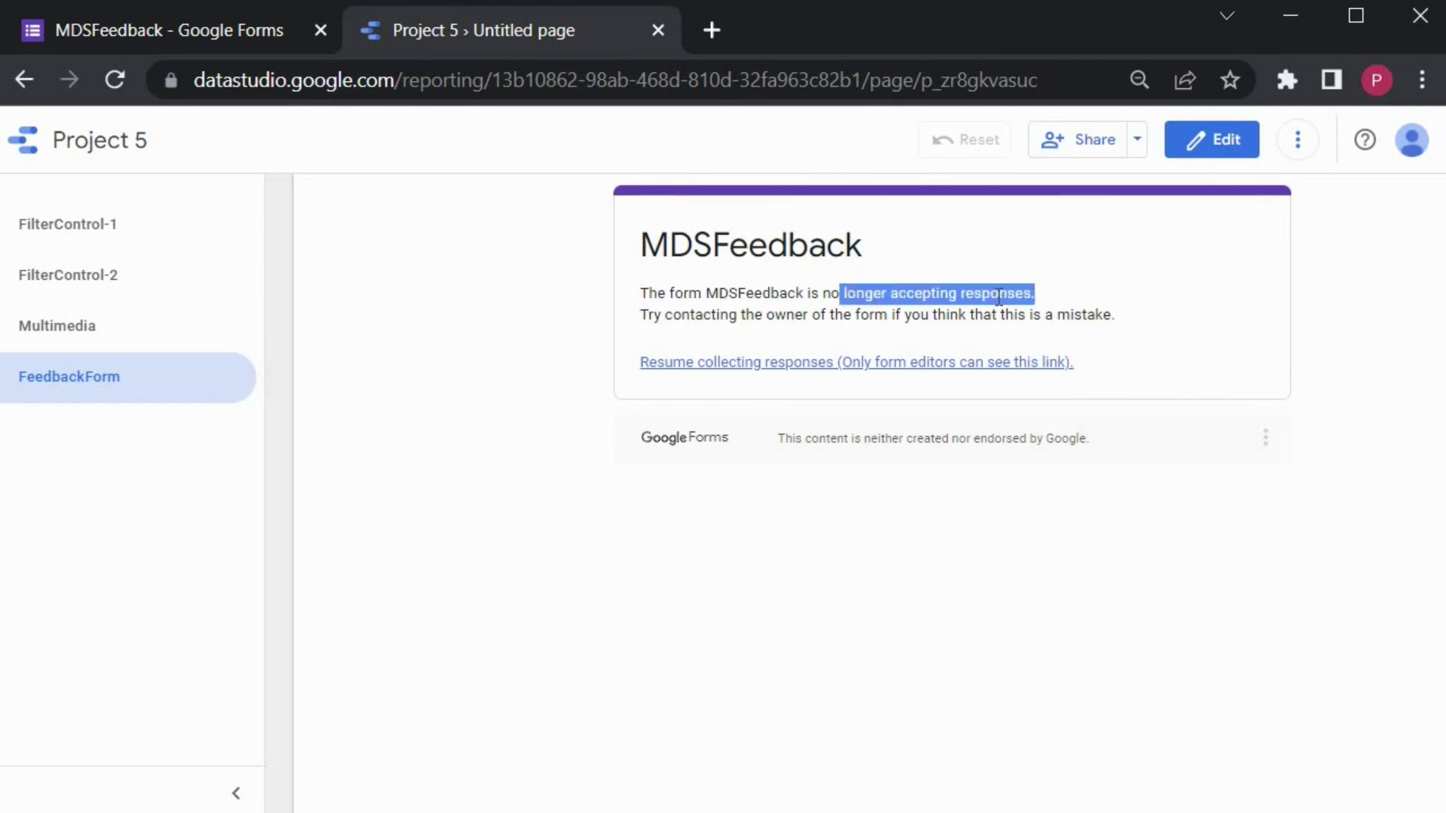
{"action": "double_click", "coordinate": [962, 293]}
{"action": "left_click", "coordinate": [918, 294]}
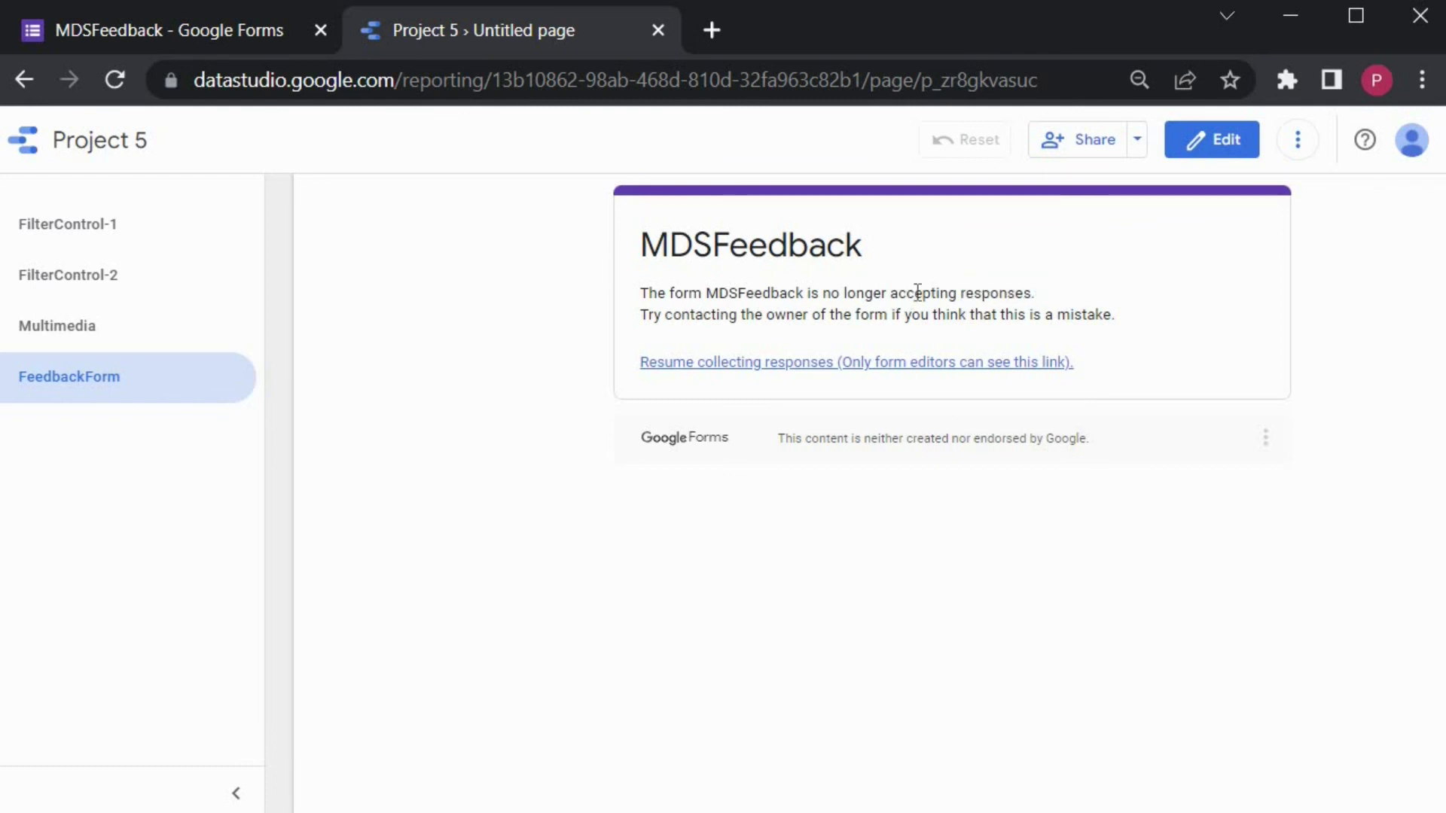
{"action": "double_click", "coordinate": [918, 293]}
- Switch to Google Forms and examine the collected answers question by question, starting with the rating question
{"action": "left_click", "coordinate": [228, 38]}
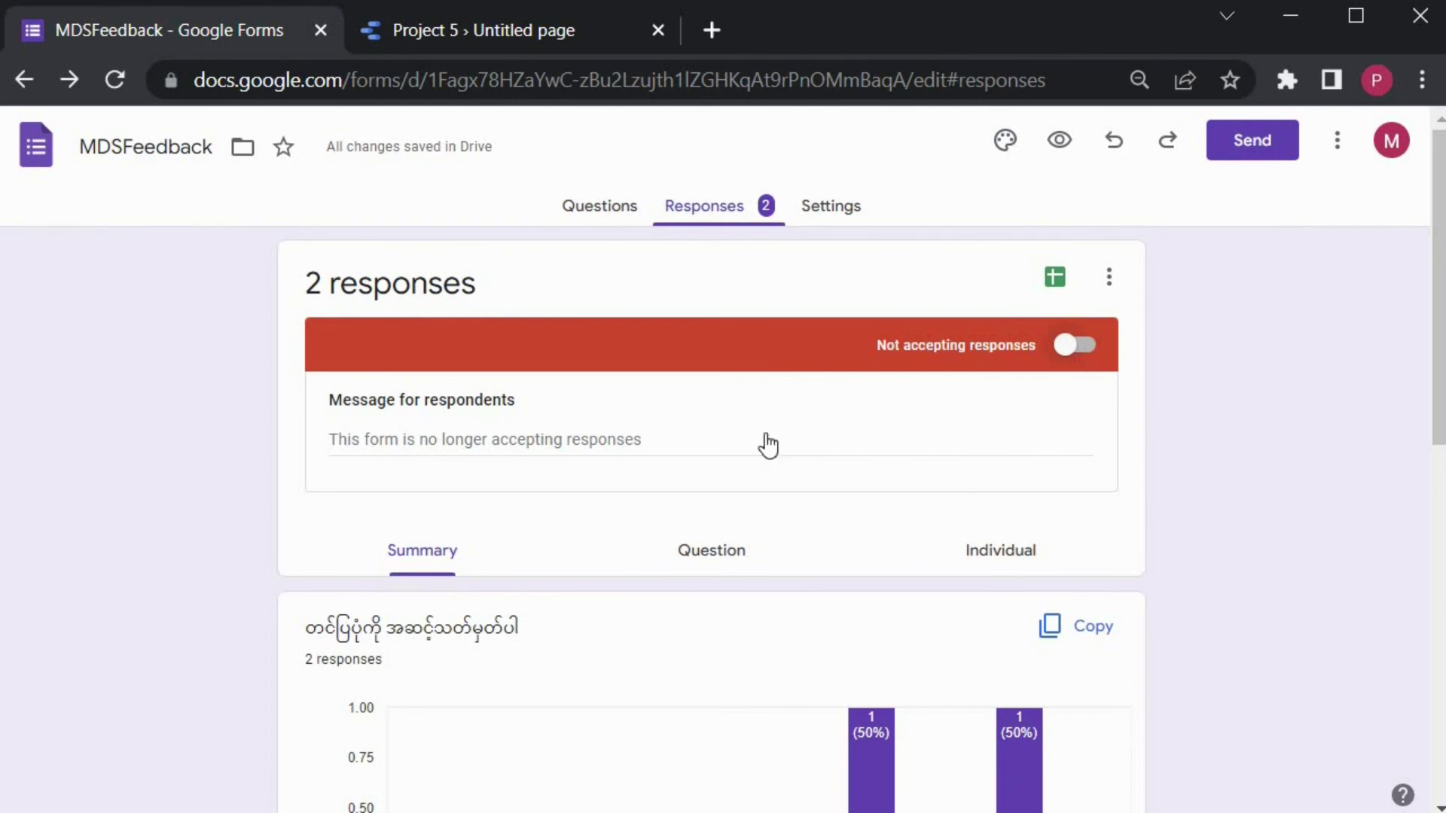
{"action": "scroll", "coordinate": [733, 424], "scroll_direction": "down", "scroll_amount": 2}
{"action": "left_click", "coordinate": [734, 424]}
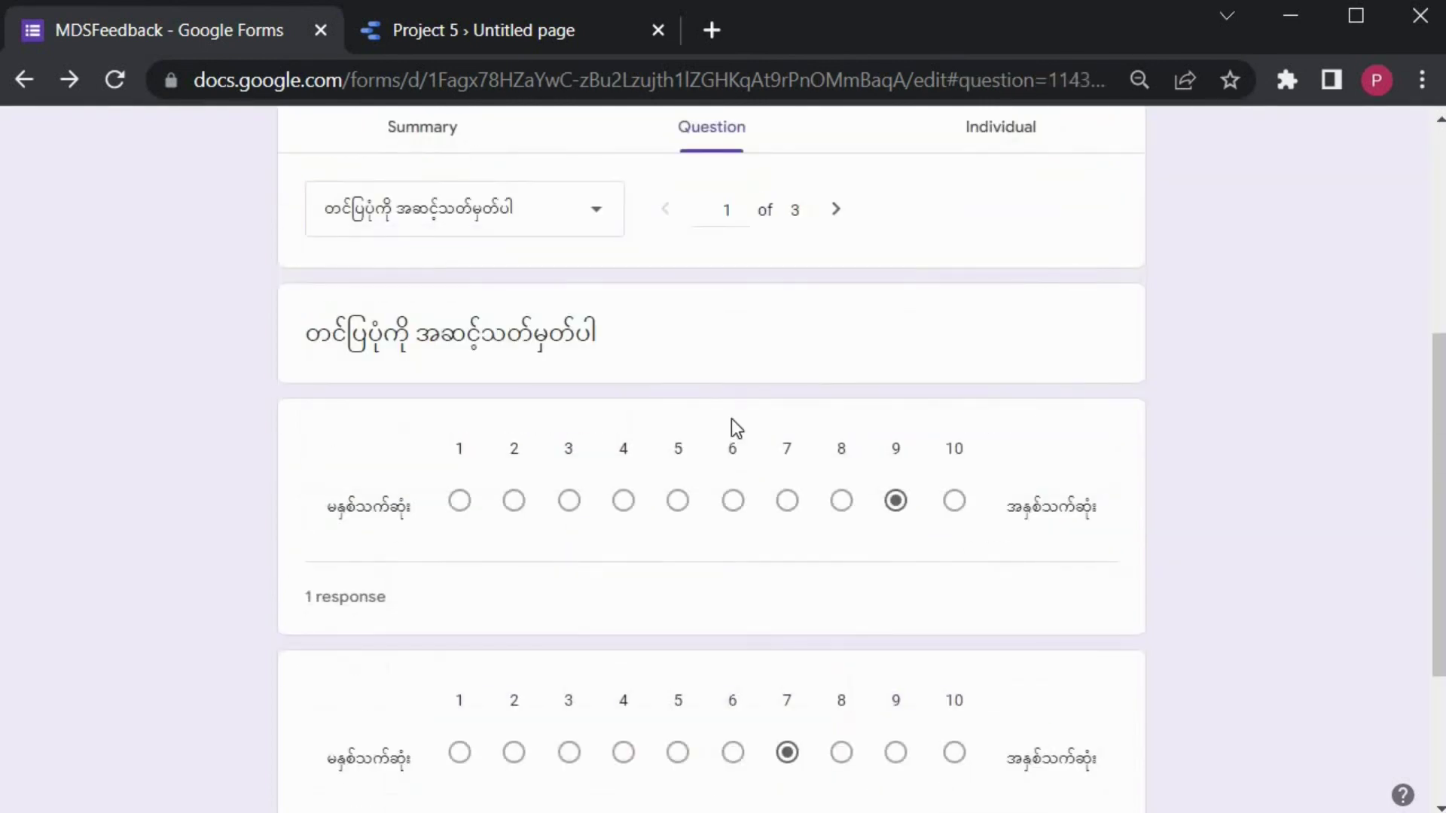
{"action": "scroll", "coordinate": [731, 419], "scroll_direction": "up", "scroll_amount": 1}
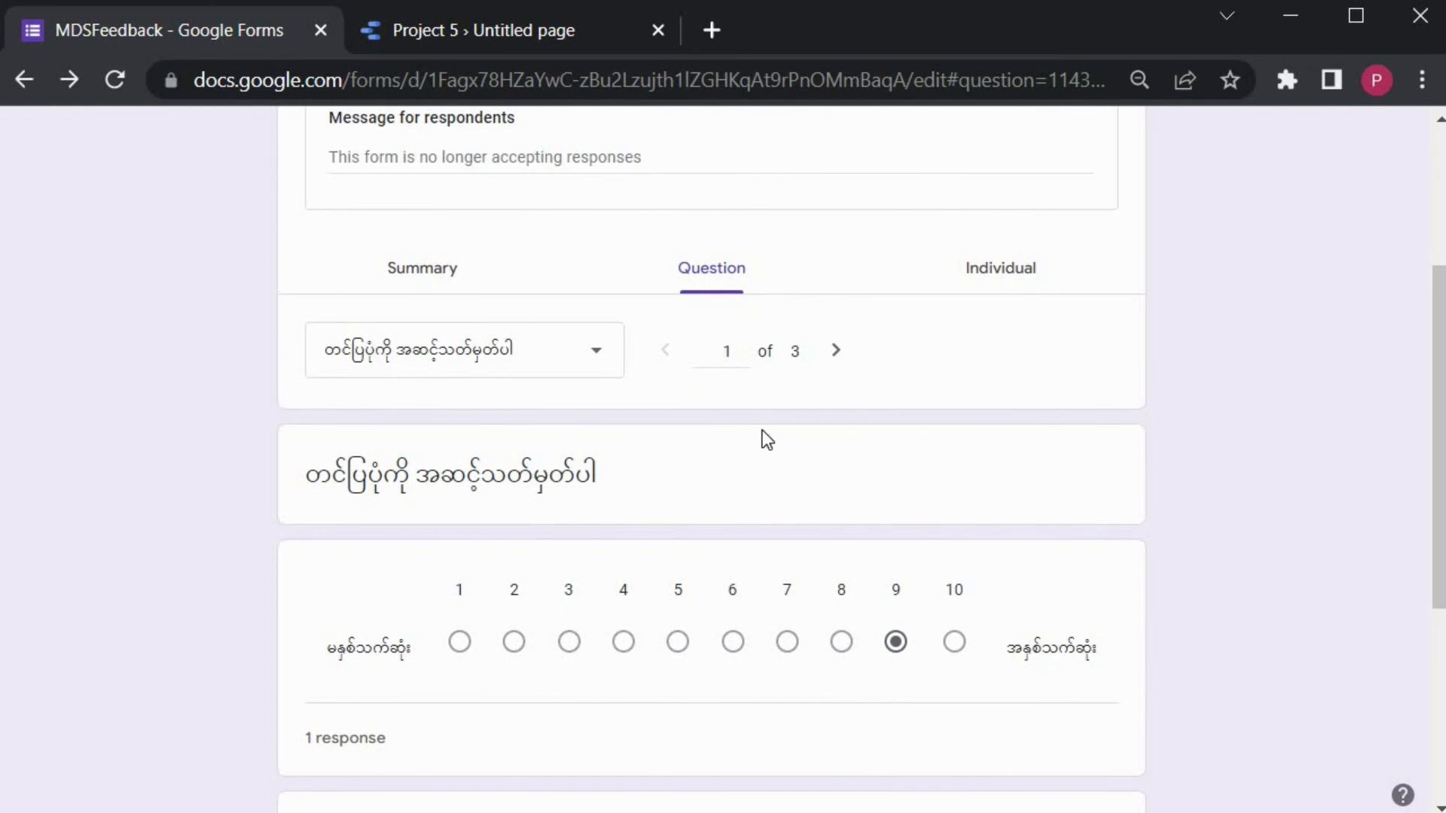
{"action": "scroll", "coordinate": [763, 432], "scroll_direction": "down", "scroll_amount": 2}
{"action": "scroll", "coordinate": [762, 431], "scroll_direction": "up", "scroll_amount": 4}
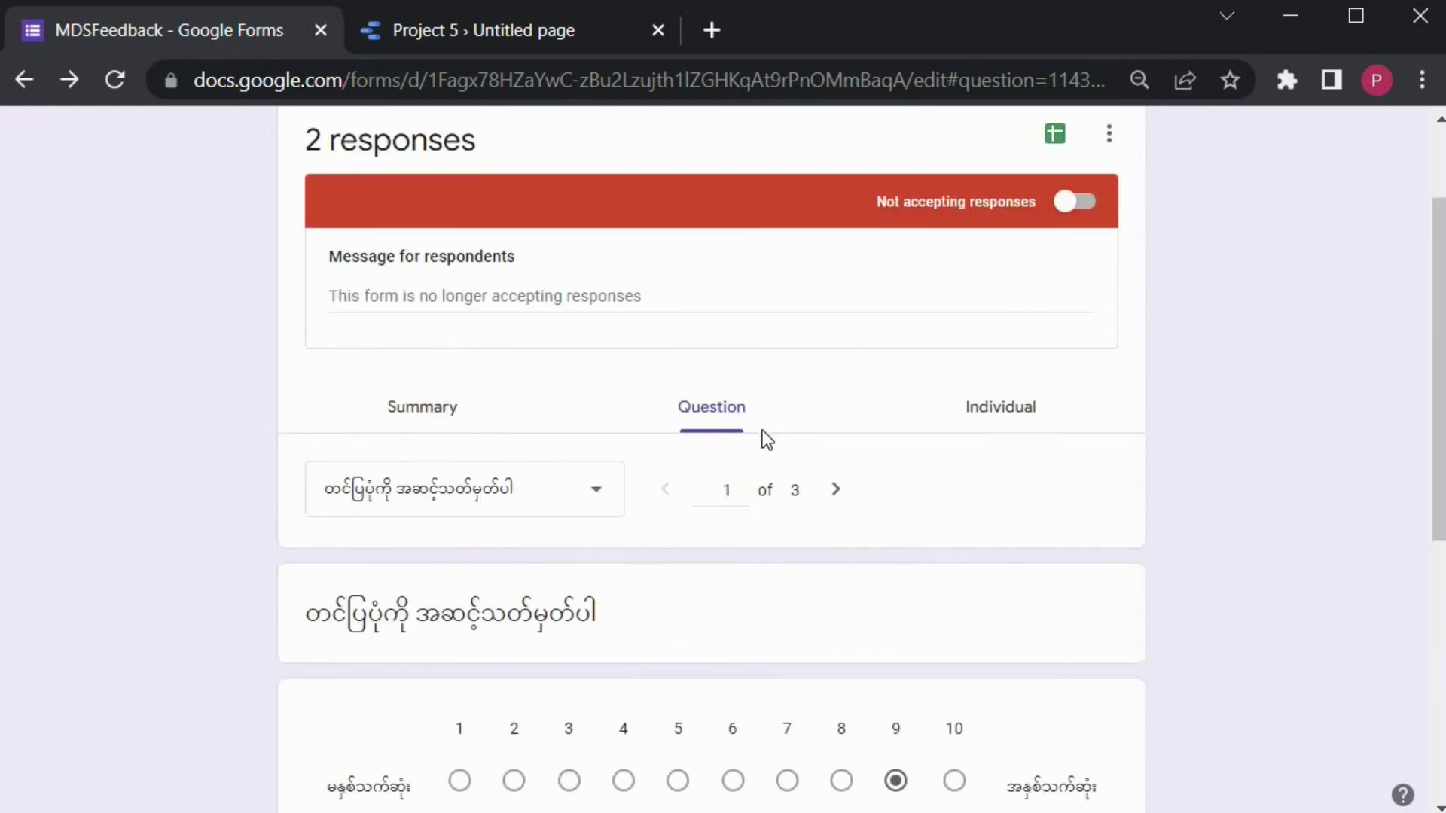
{"action": "scroll", "coordinate": [763, 430], "scroll_direction": "down", "scroll_amount": 7}
{"action": "scroll", "coordinate": [733, 580], "scroll_direction": "up", "scroll_amount": 9}
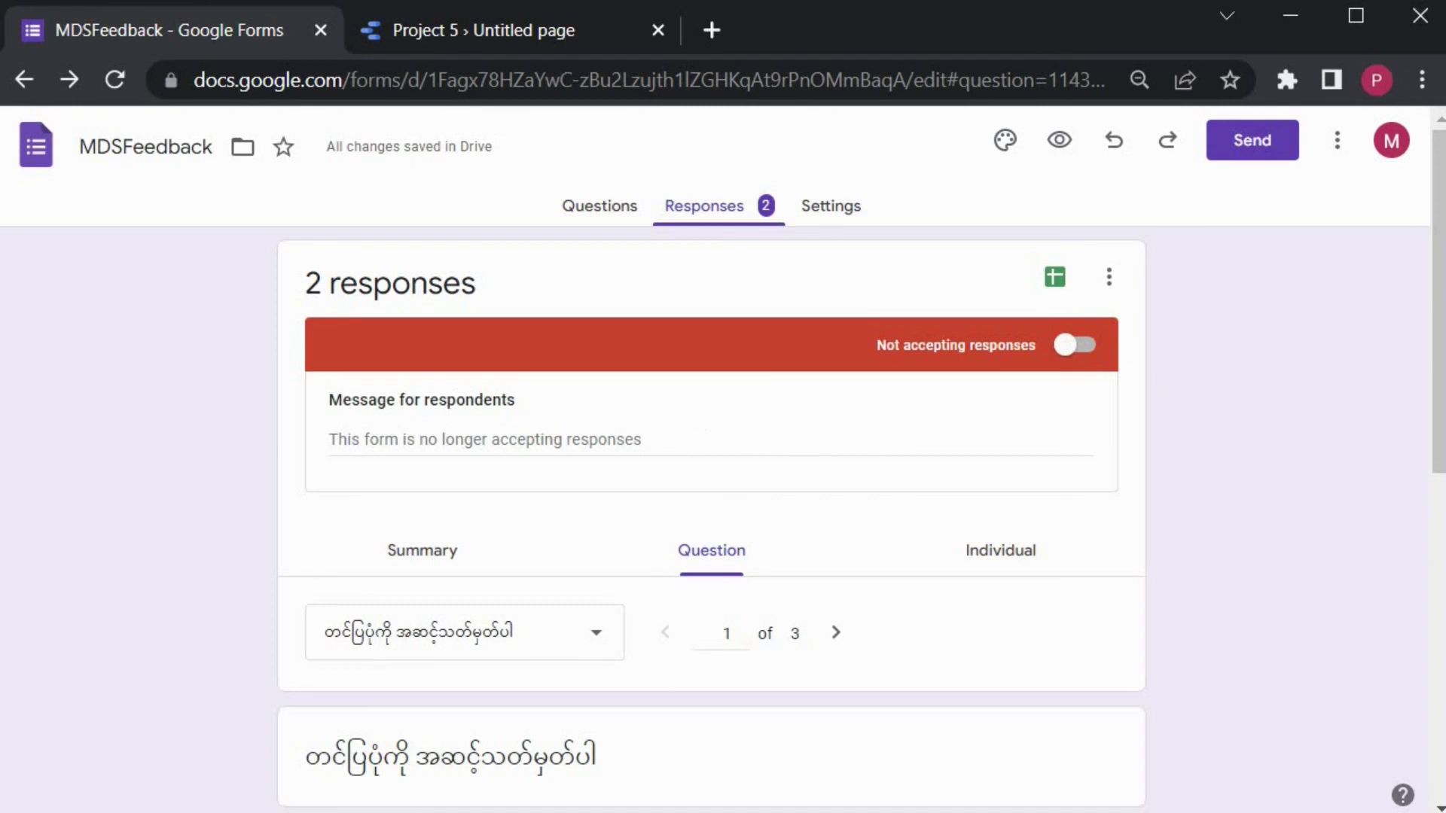
- Switch back to the Data Studio report and recheck the embedded form on the FeedbackForm page in view mode
{"action": "left_click", "coordinate": [500, 24]}
{"action": "left_click", "coordinate": [1211, 138]}
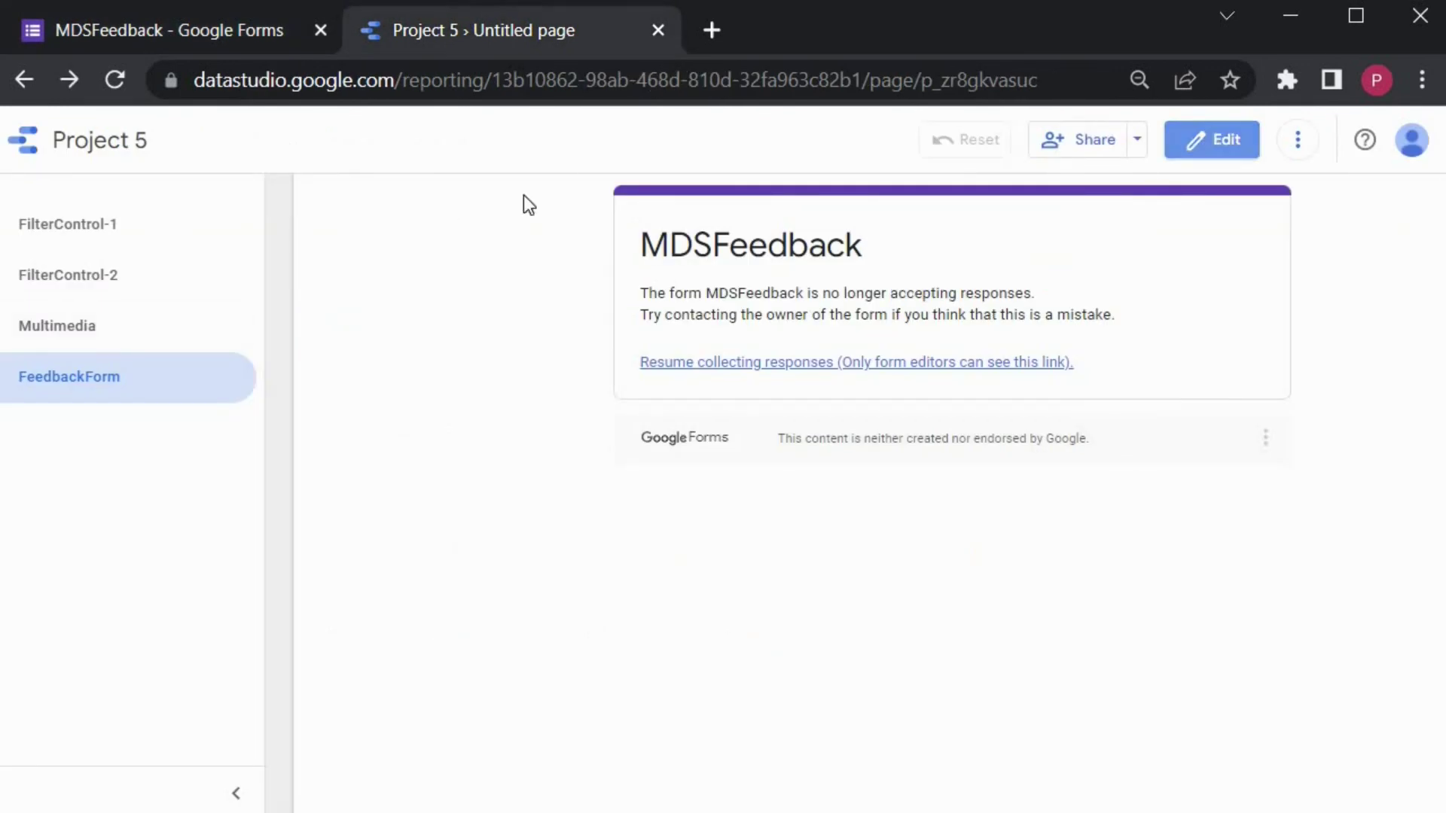
{"action": "left_click", "coordinate": [206, 30]}
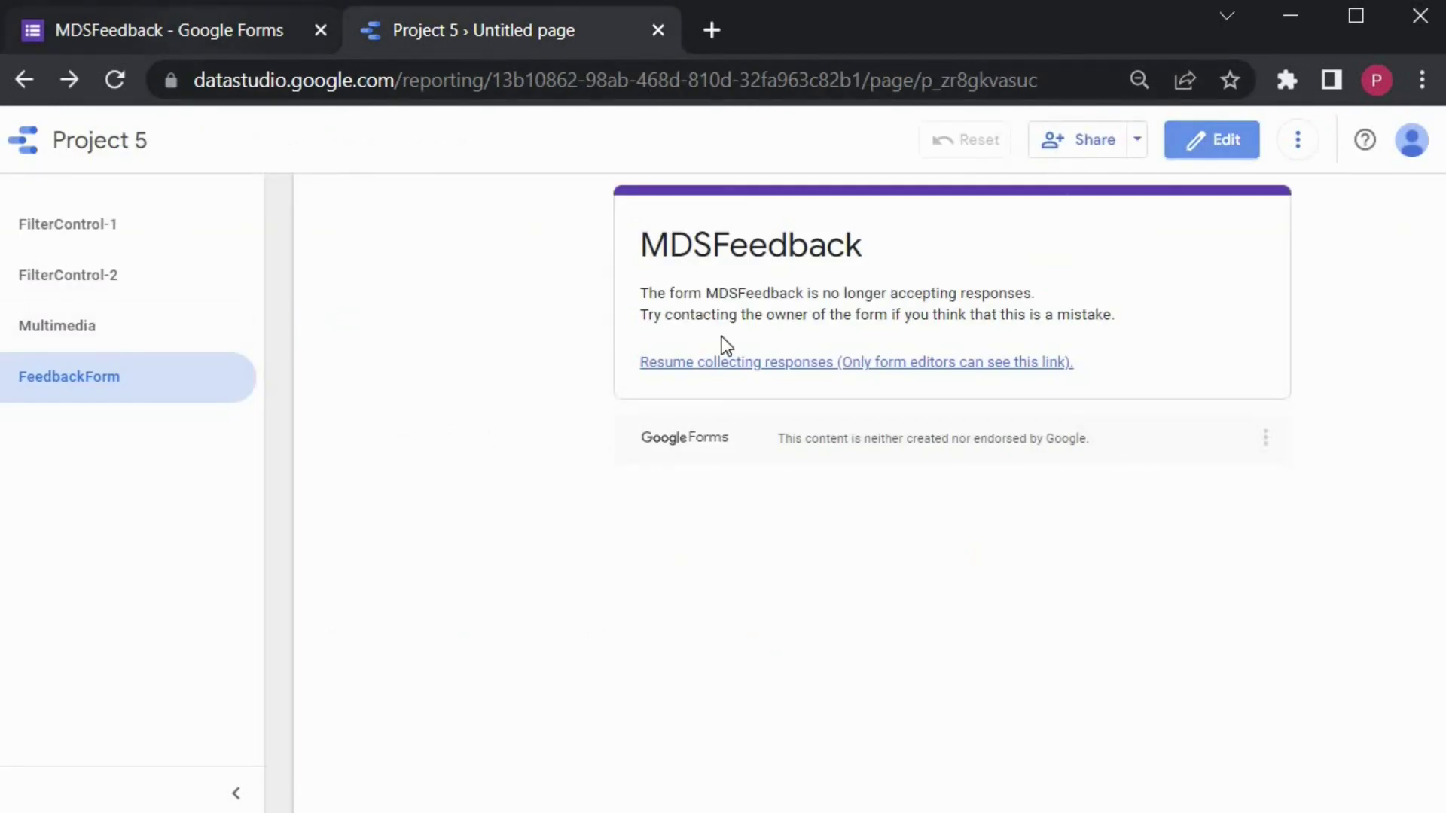